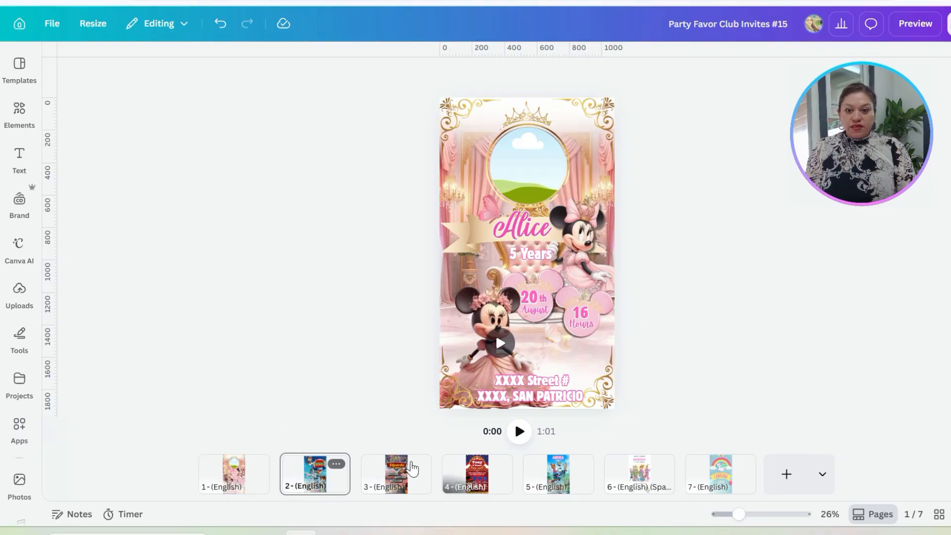
Step: Look through the seven English invitation pages and return to the first one, the pink Minnie Mouse design
left_click(418, 475)
left_click(500, 485)
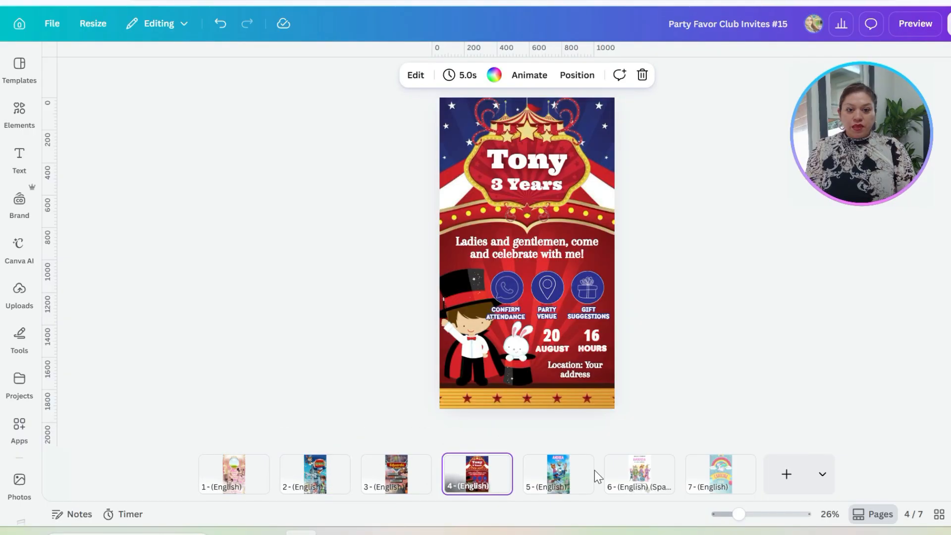
left_click(574, 483)
left_click(659, 481)
left_click(721, 475)
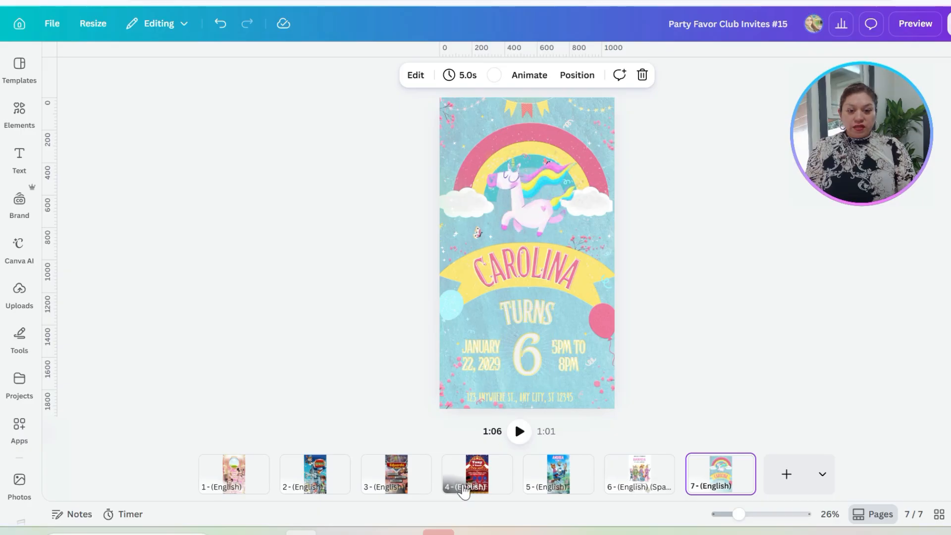
left_click(491, 477)
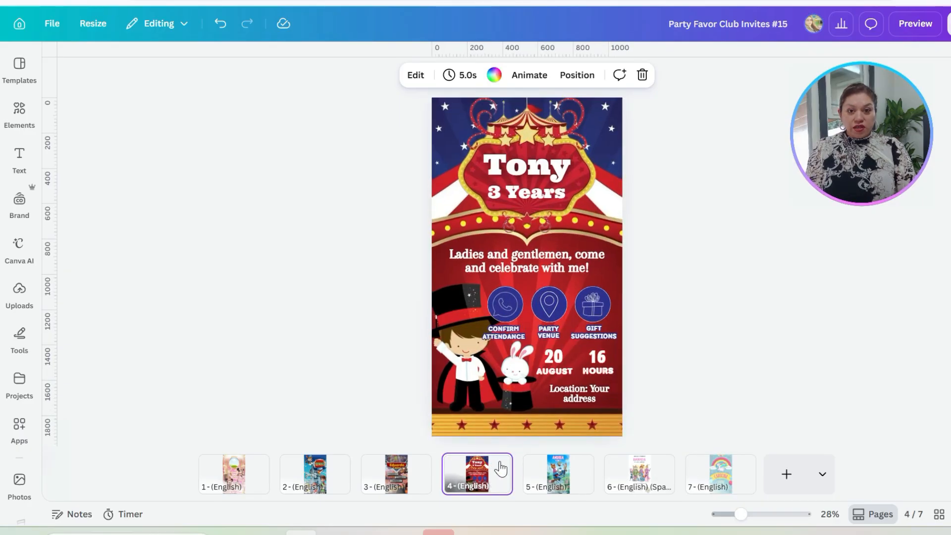
left_click(416, 478)
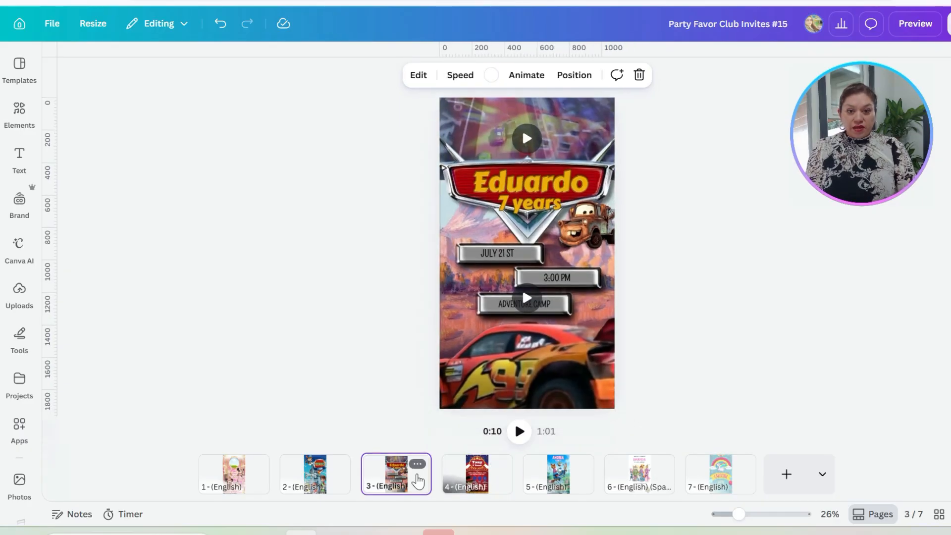
left_click(337, 473)
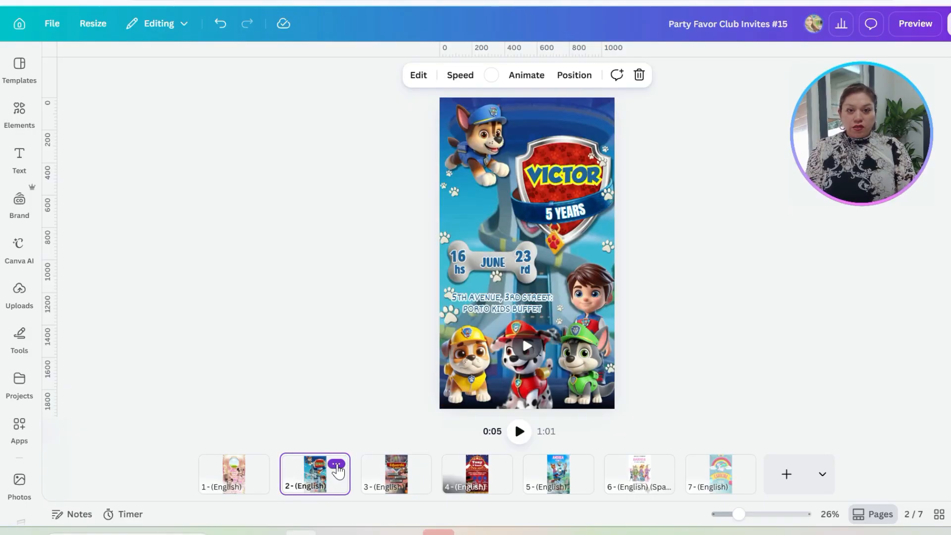
left_click(249, 479)
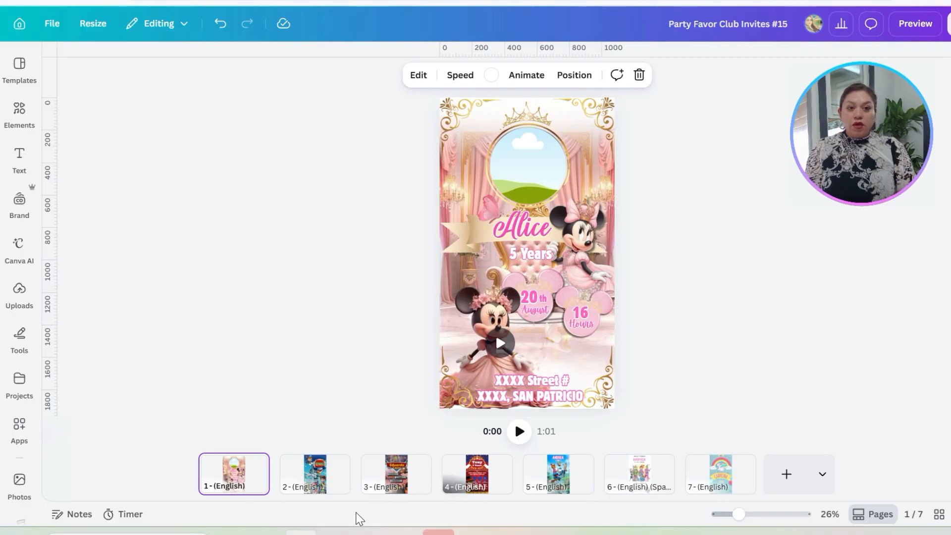
Step: Copy page 1, the pink Minnie Mouse invitation
mouse_move(260, 484)
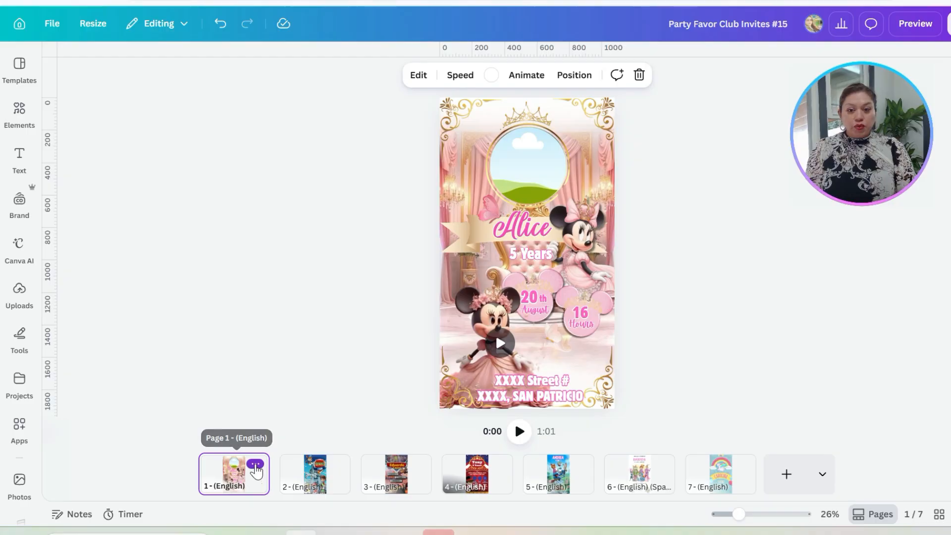
left_click(255, 467)
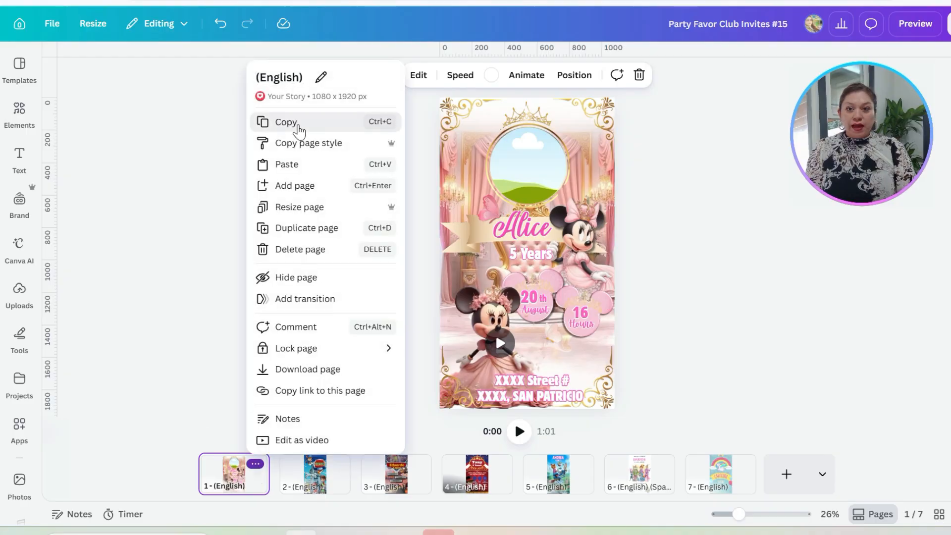
left_click(299, 125)
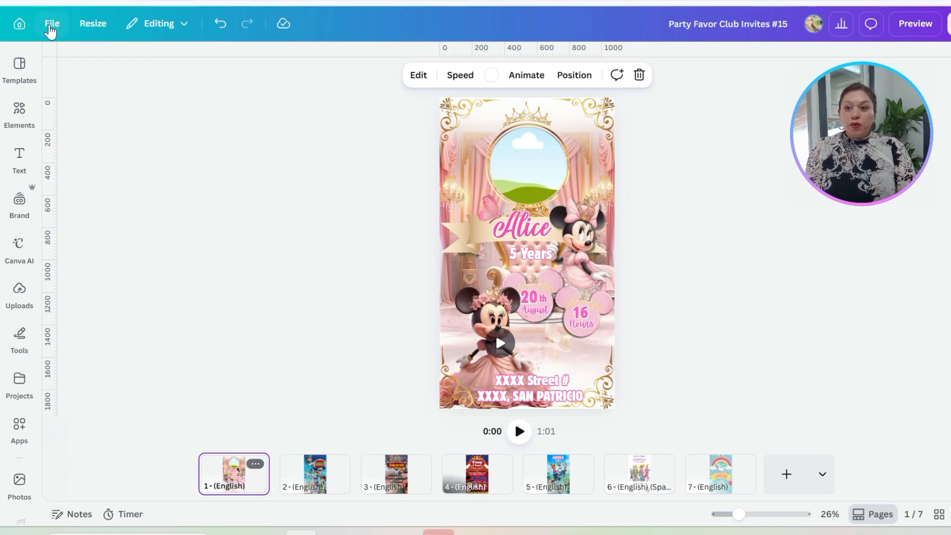
Step: Create a new Mobile Video design and paste the copied invitation page into it
left_click(50, 28)
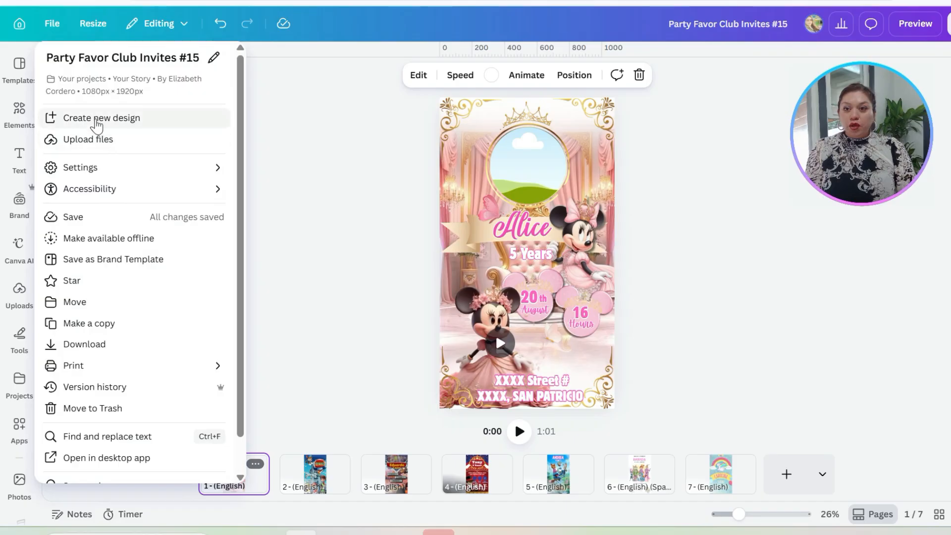
left_click(96, 120)
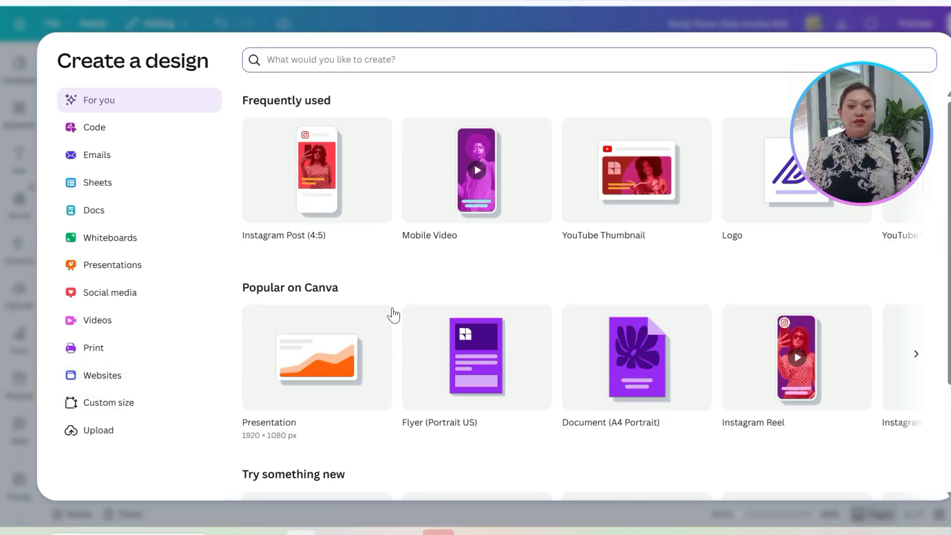
left_click(445, 194)
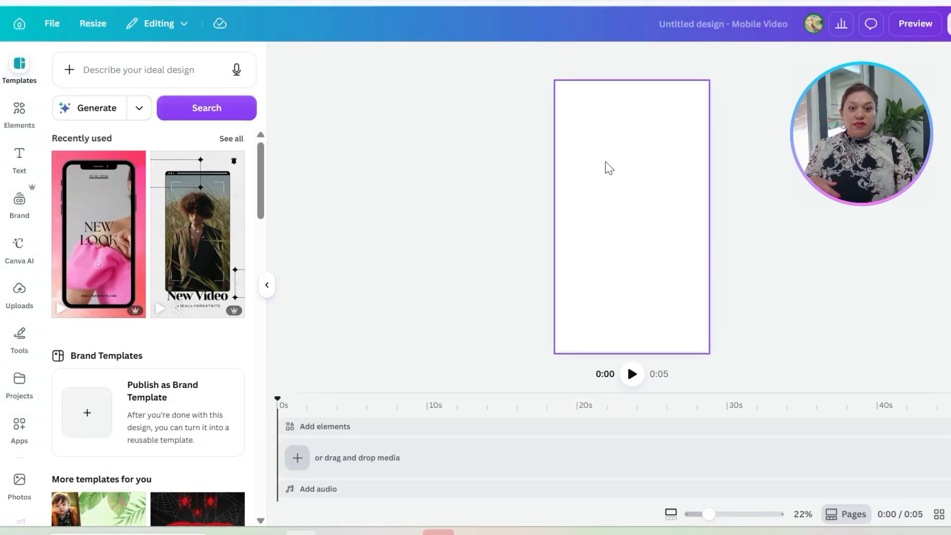
right_click(606, 163)
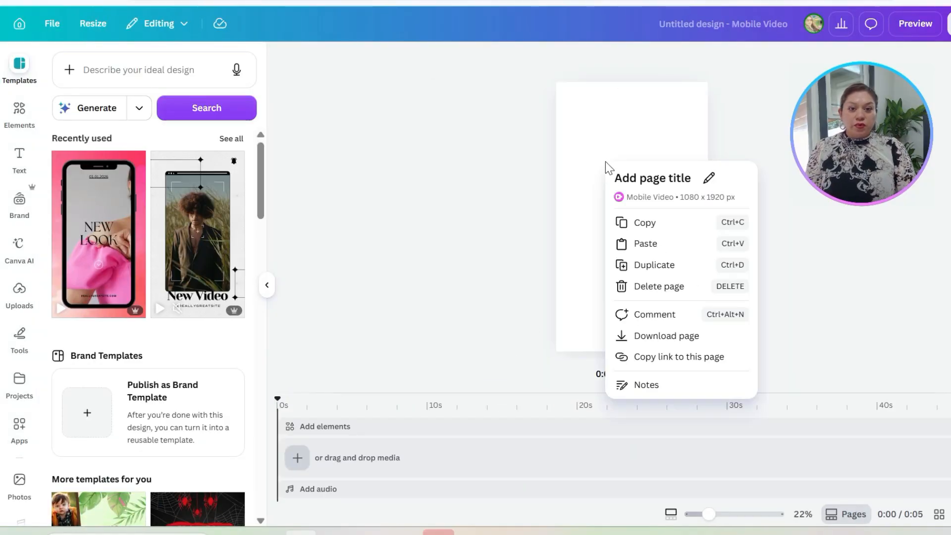
left_click(663, 243)
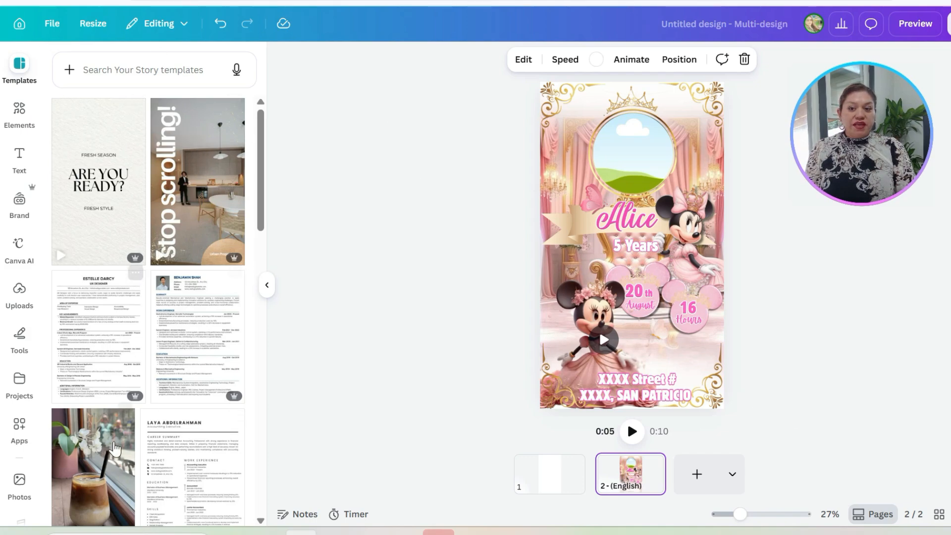
Step: Delete the blank first page so the design contains only the pasted invitation
left_click(267, 287)
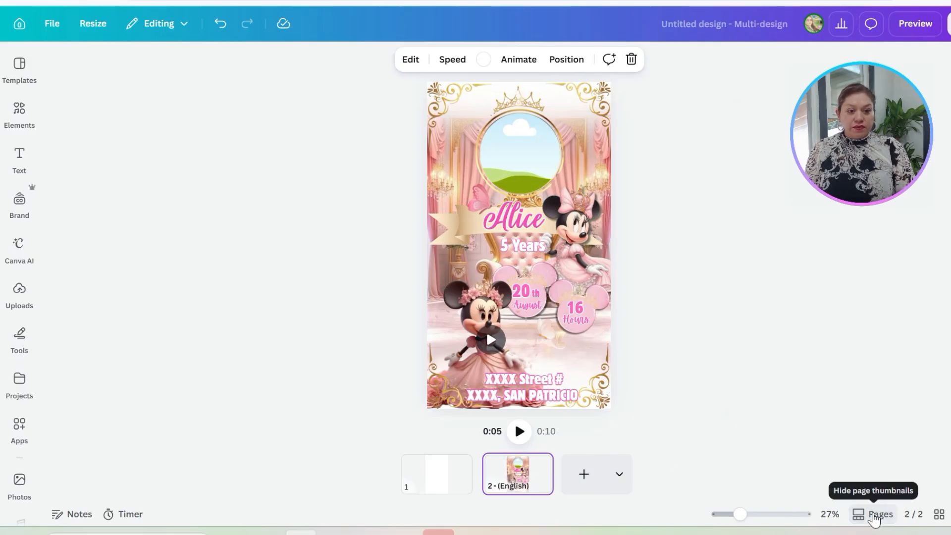
left_click(874, 516)
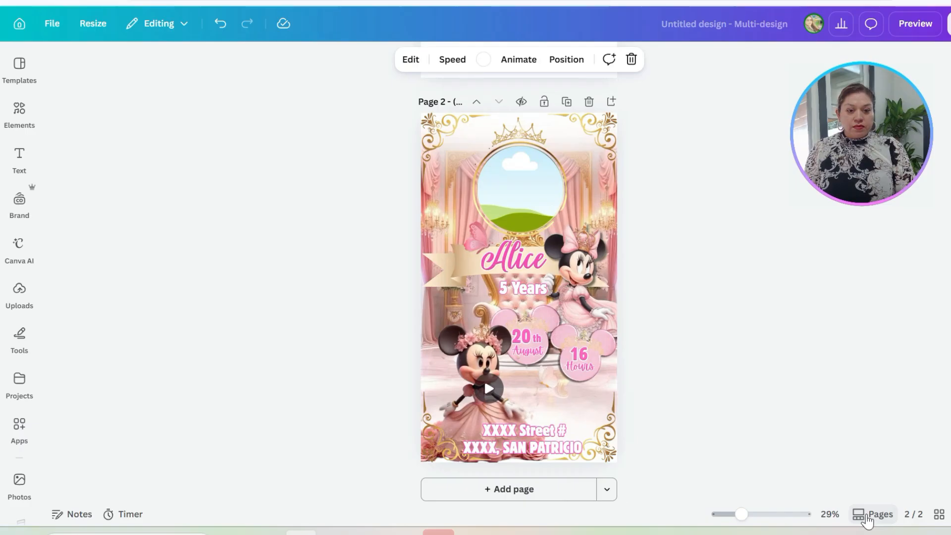
scroll(619, 403, "up", 6)
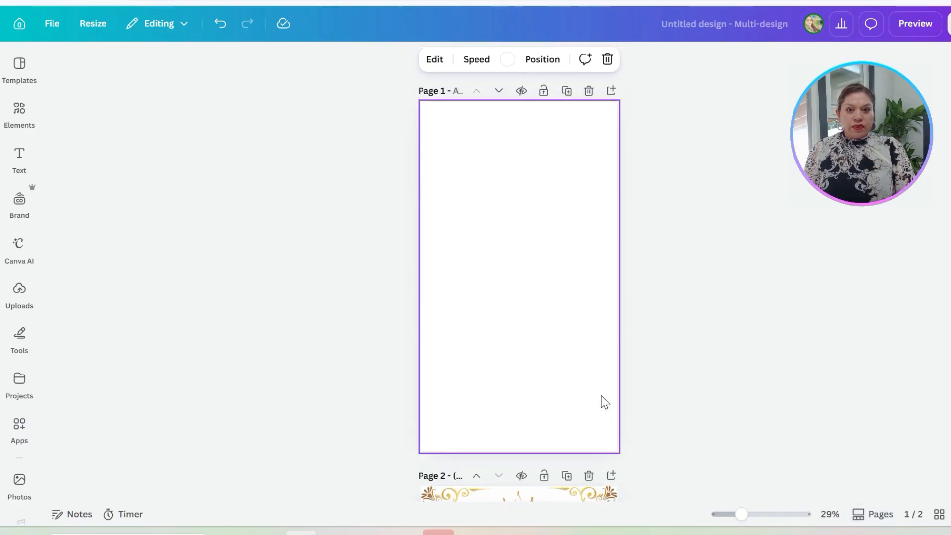
scroll(604, 402, "down", 6)
scroll(513, 325, "up", 6)
left_click(589, 91)
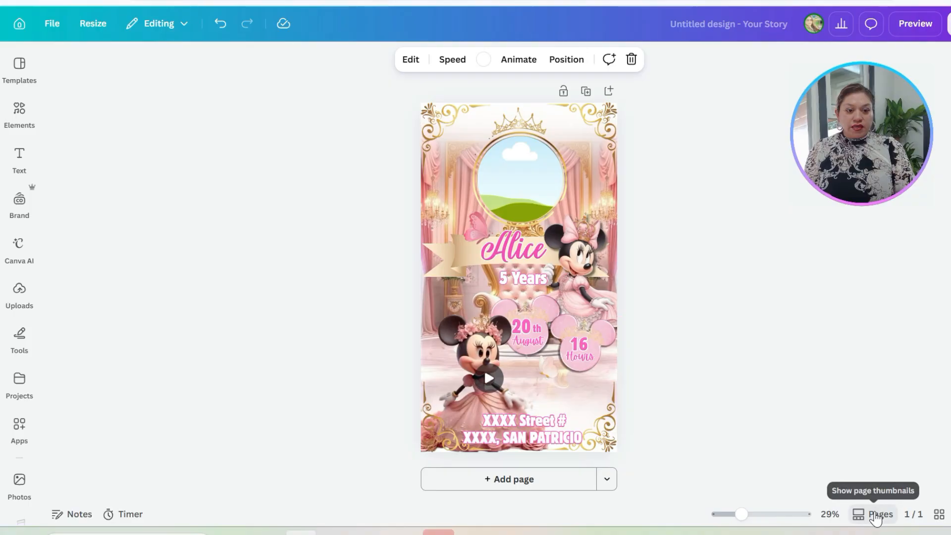
left_click(876, 514)
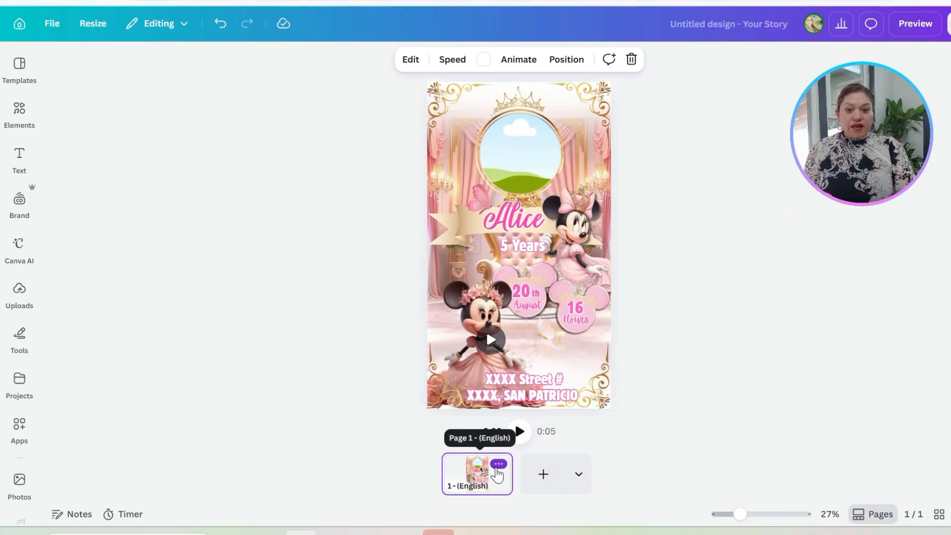
Step: Make the invitation page editable as a video and play it through, returning the playhead to 0:00
left_click(498, 464)
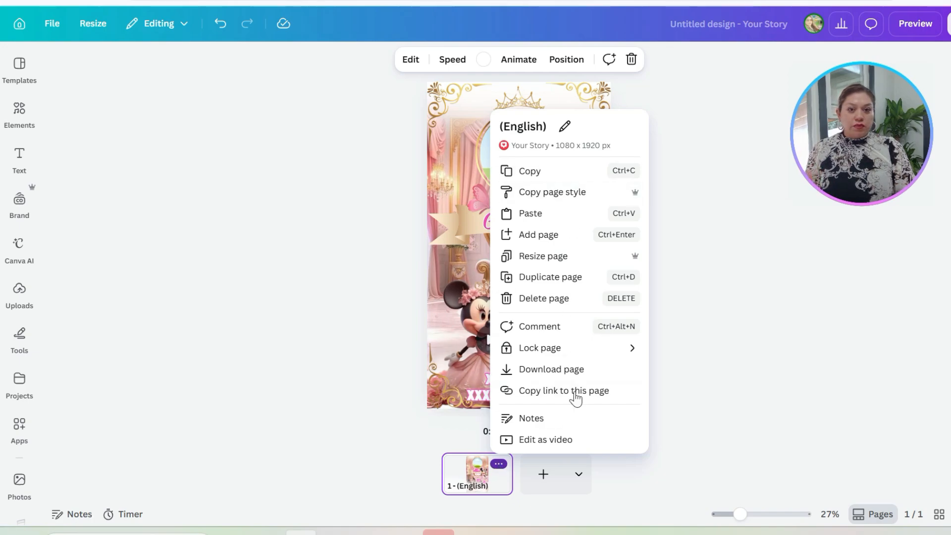
left_click(556, 440)
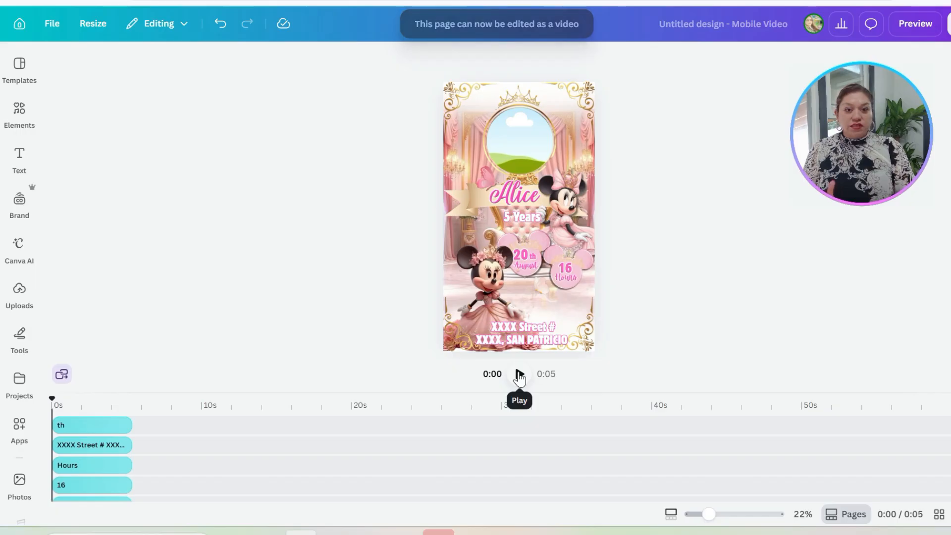
left_click(519, 376)
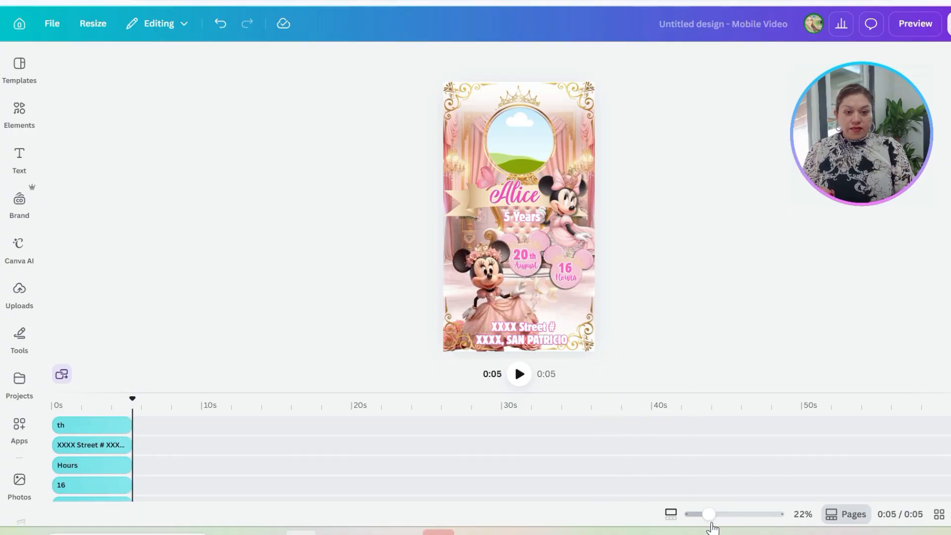
left_click_drag(704, 512, 717, 514)
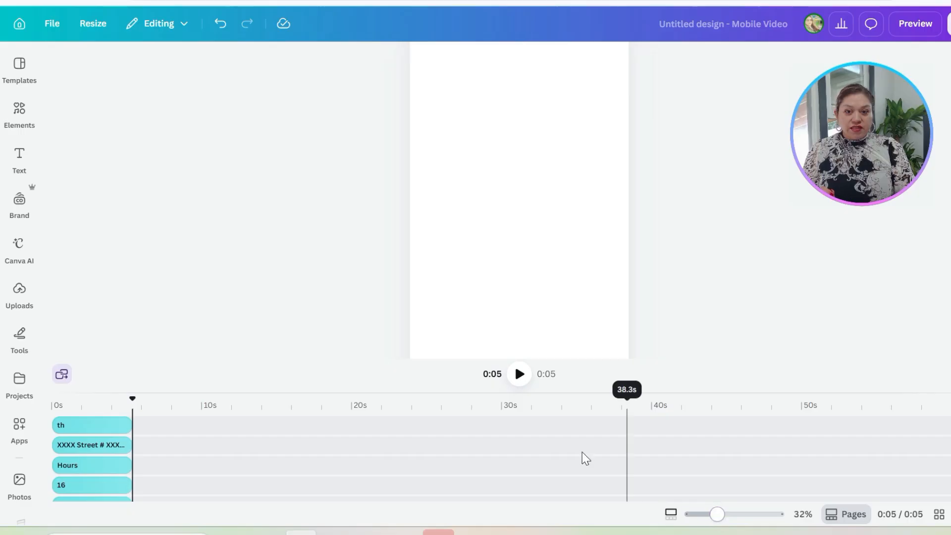
left_click_drag(132, 405, 23, 411)
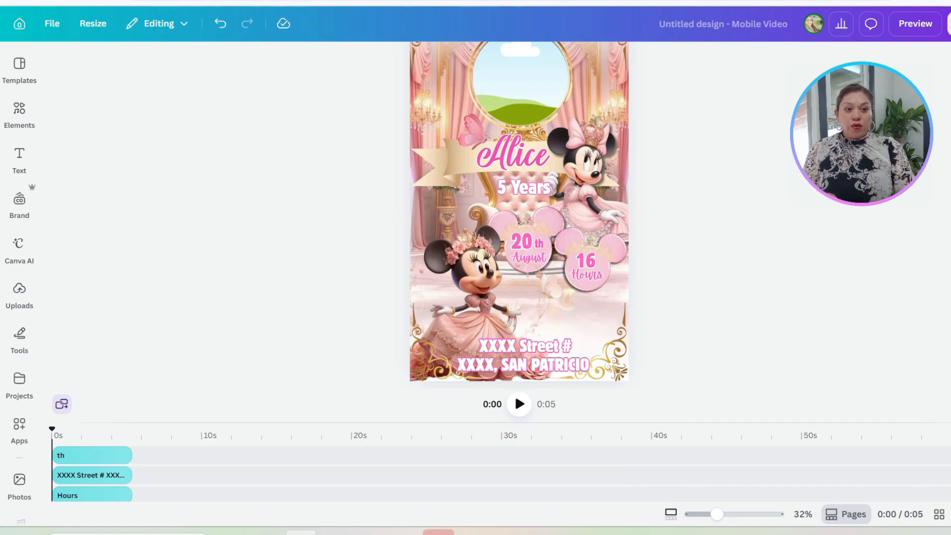
scroll(537, 185, "up", 2)
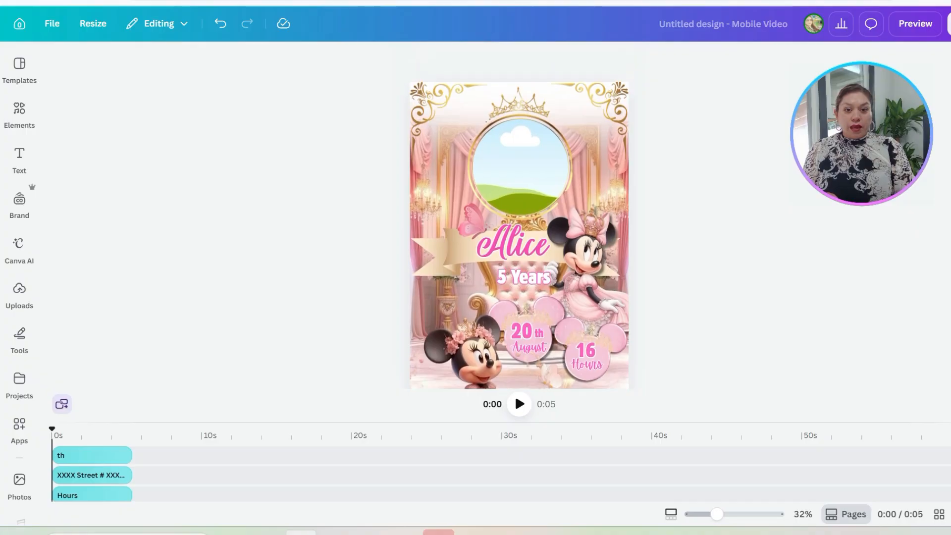
Step: Remove the gold crown ring and fill the circular photo frame with a girl's portrait from an elements search for "girl"
left_click(520, 161)
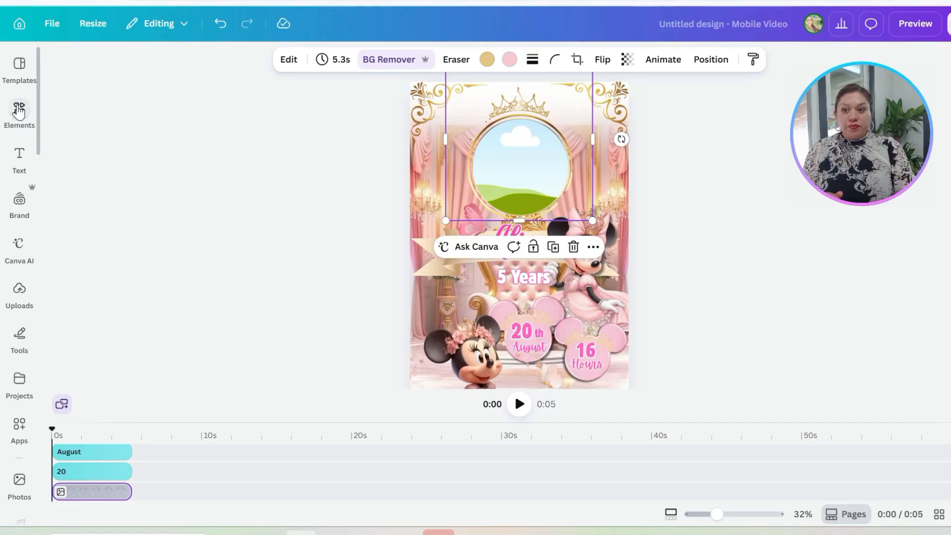
left_click(19, 111)
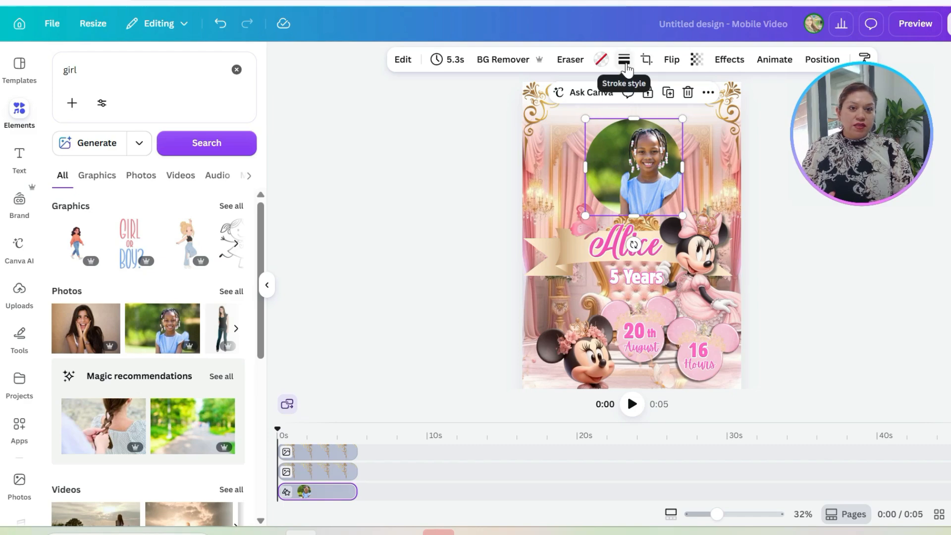
Step: Give the circular photo a solid border with a stroke weight of 11
left_click(625, 61)
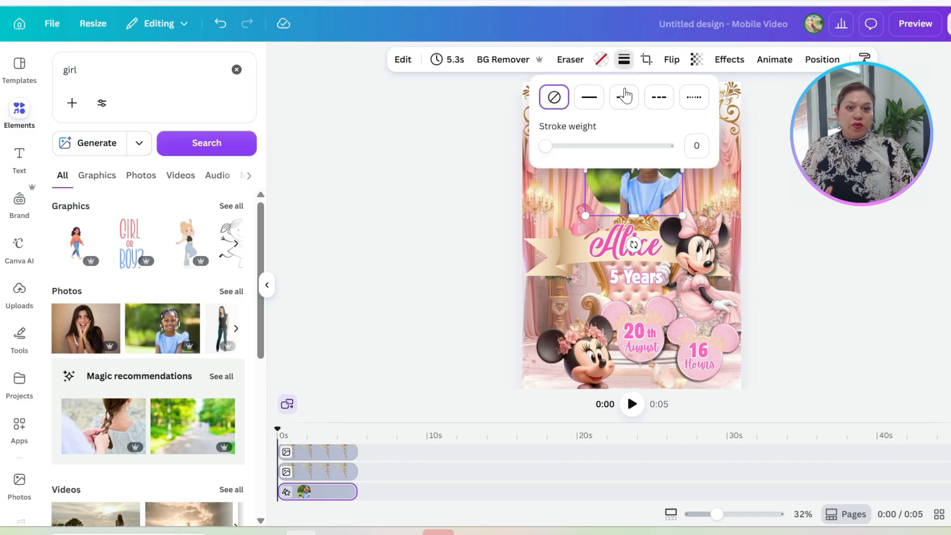
left_click(588, 97)
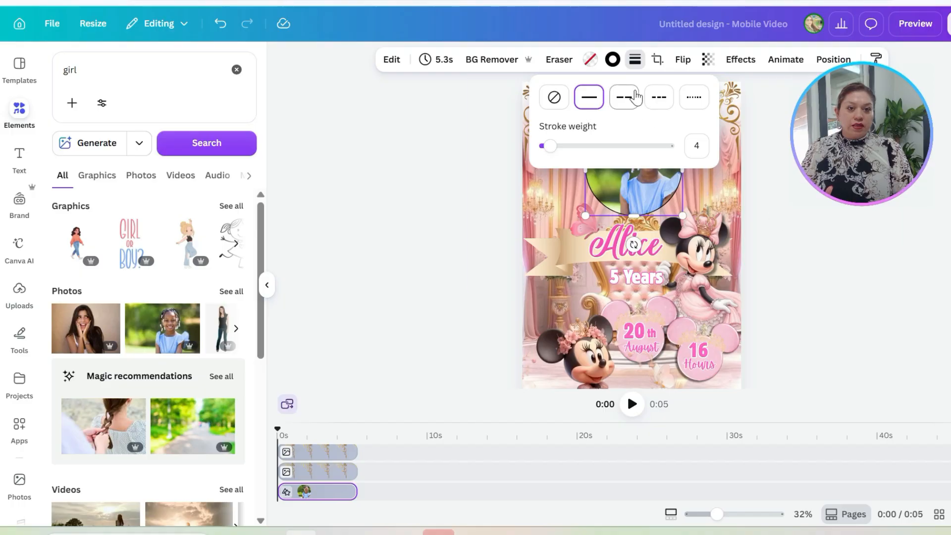
mouse_move(550, 146)
left_mouse_down()
mouse_move(630, 145)
mouse_move(550, 146)
mouse_move(557, 145)
left_mouse_up()
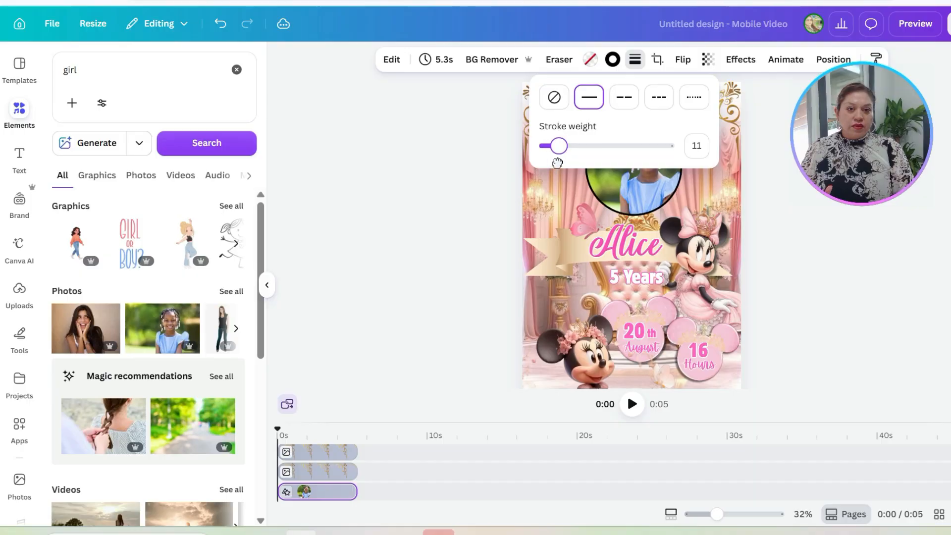
left_click(613, 59)
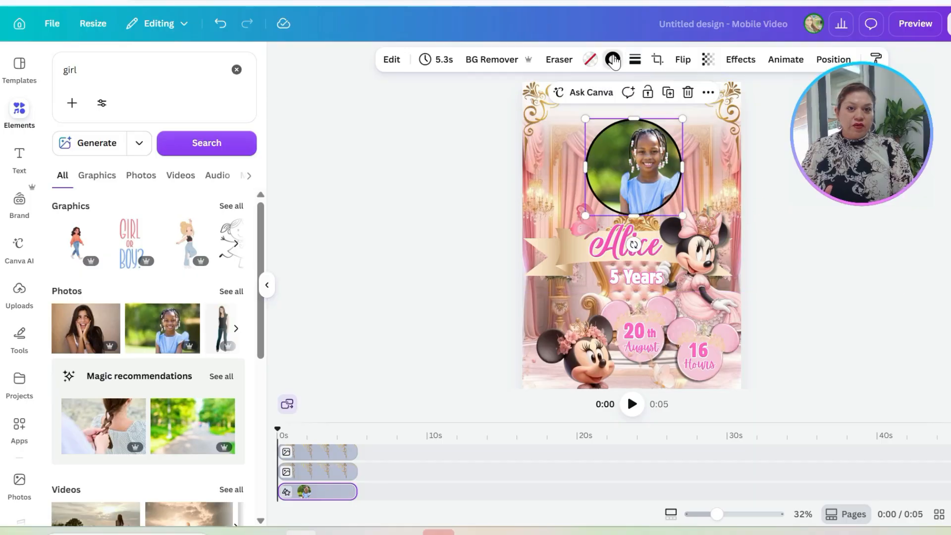
Step: Set the circular photo's border color to vivid magenta, #f751b6
left_click(613, 60)
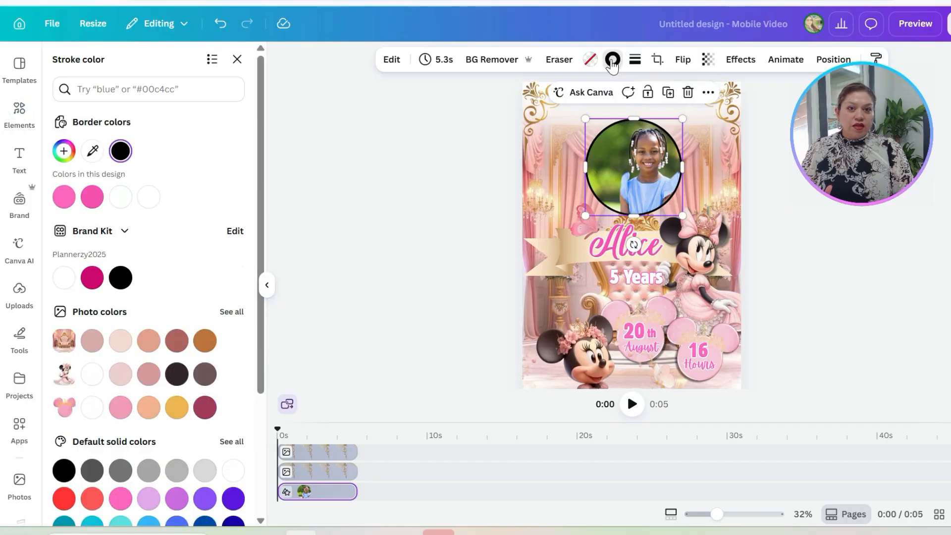
left_click(93, 198)
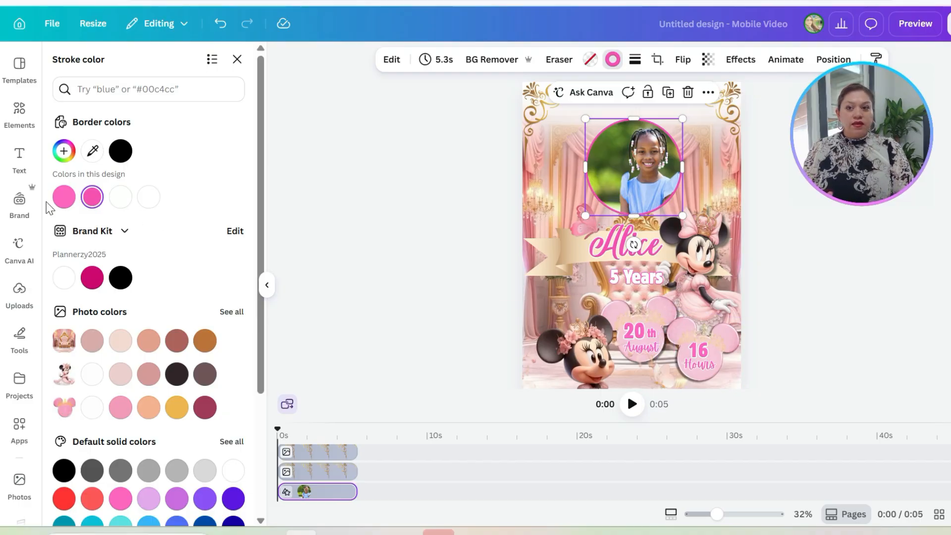
left_click(267, 285)
left_click(298, 219)
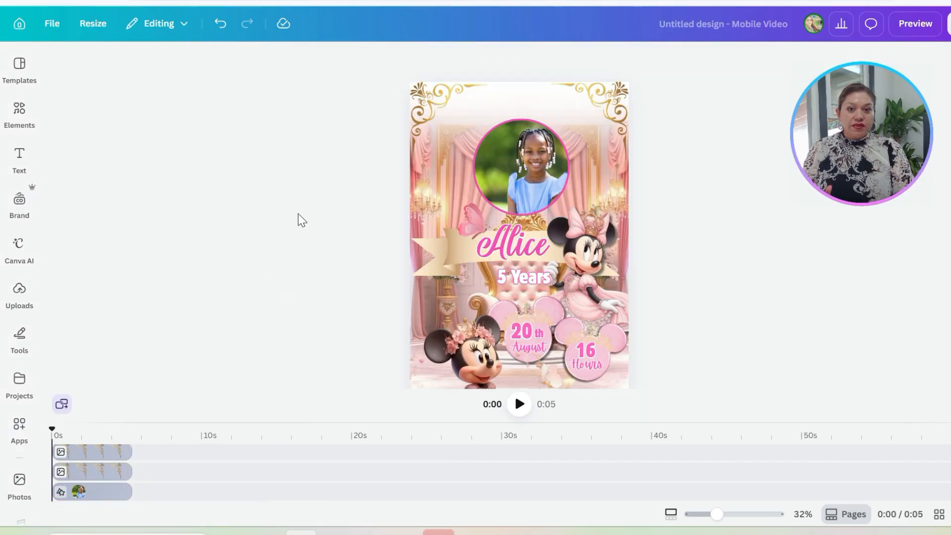
left_click(517, 186)
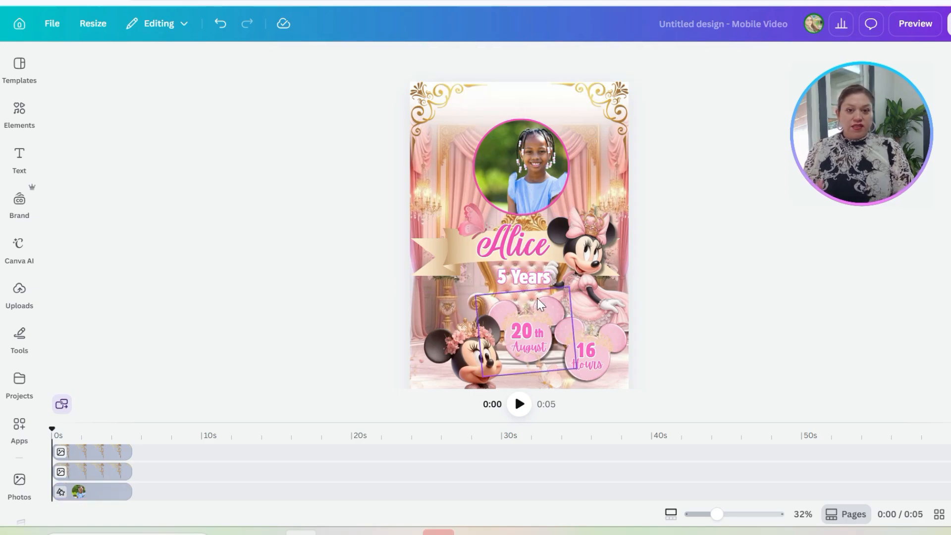
Step: Change the hour number on the time badge to 12
scroll(661, 313, "down", 2)
double_click(585, 272)
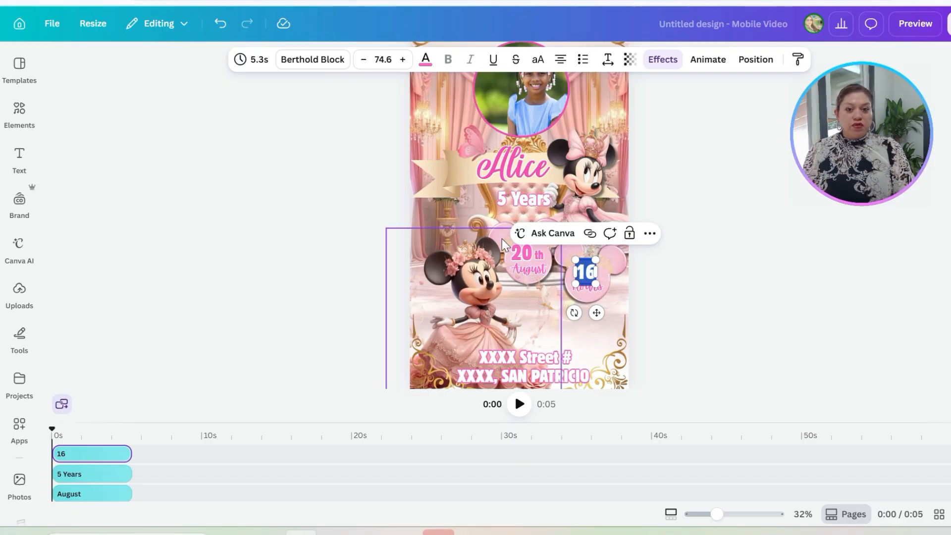
left_click(552, 268)
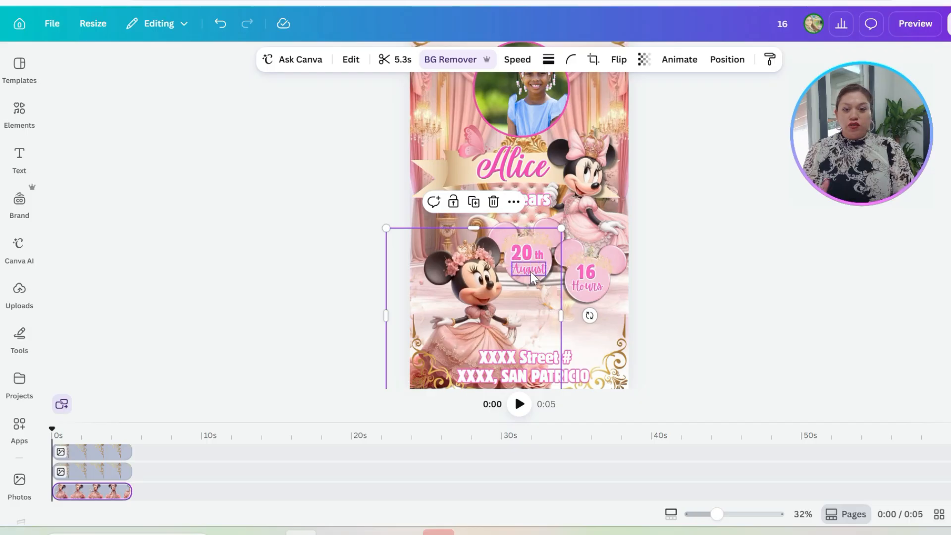
left_click(651, 292)
left_click(582, 289)
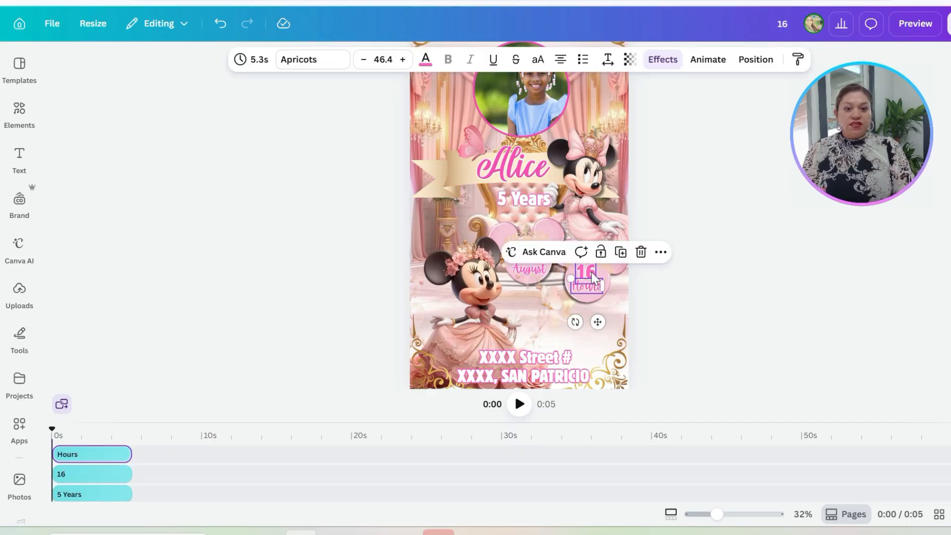
left_click(593, 277)
double_click(591, 278)
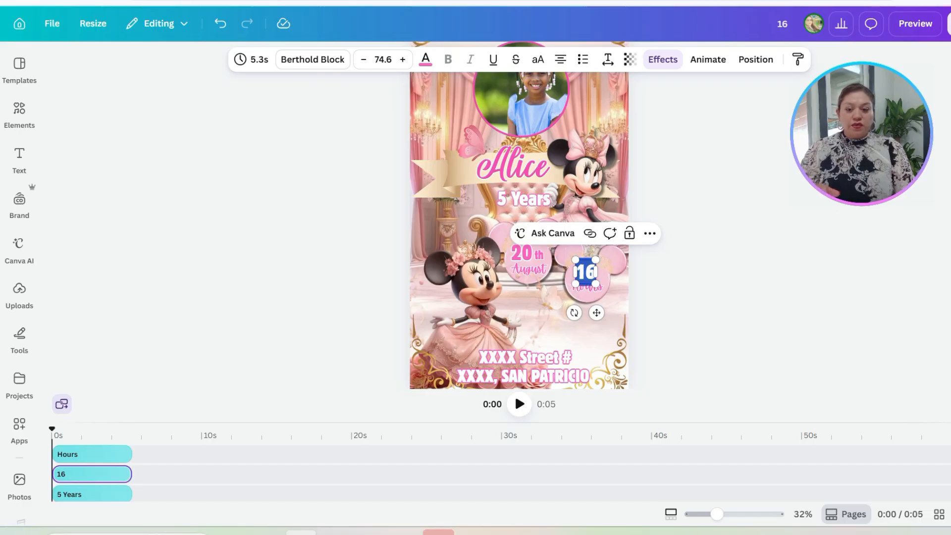
type("12")
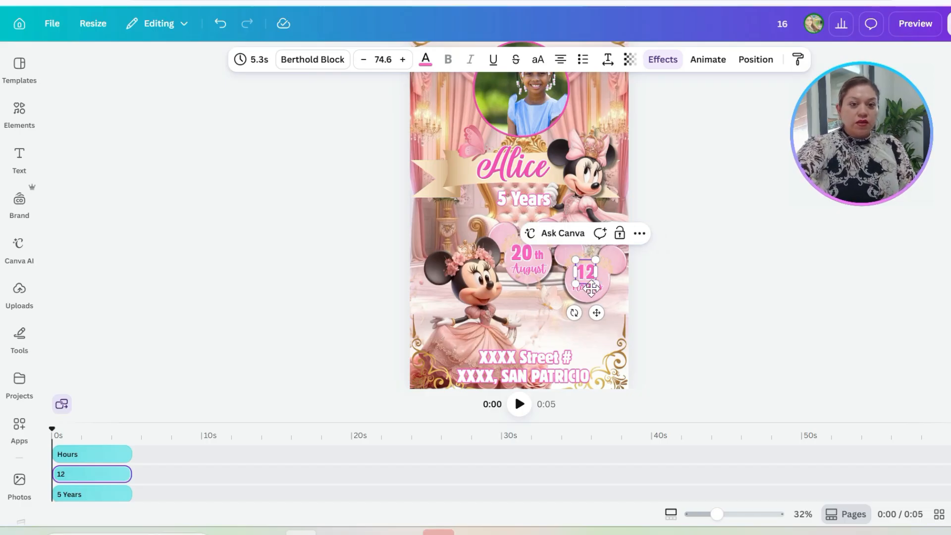
Step: Replace the word Hours on the time badge with "pm"
left_click(591, 293)
double_click(591, 290)
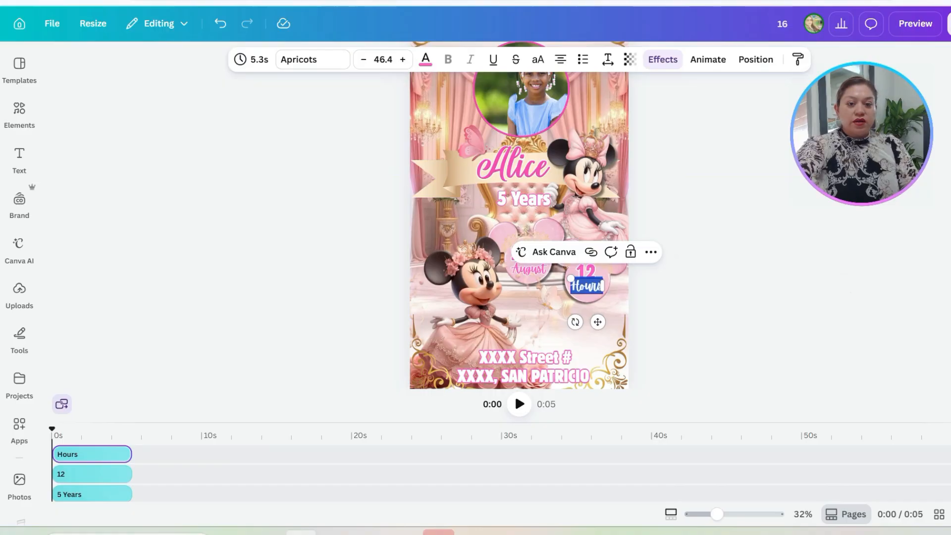
type("pm")
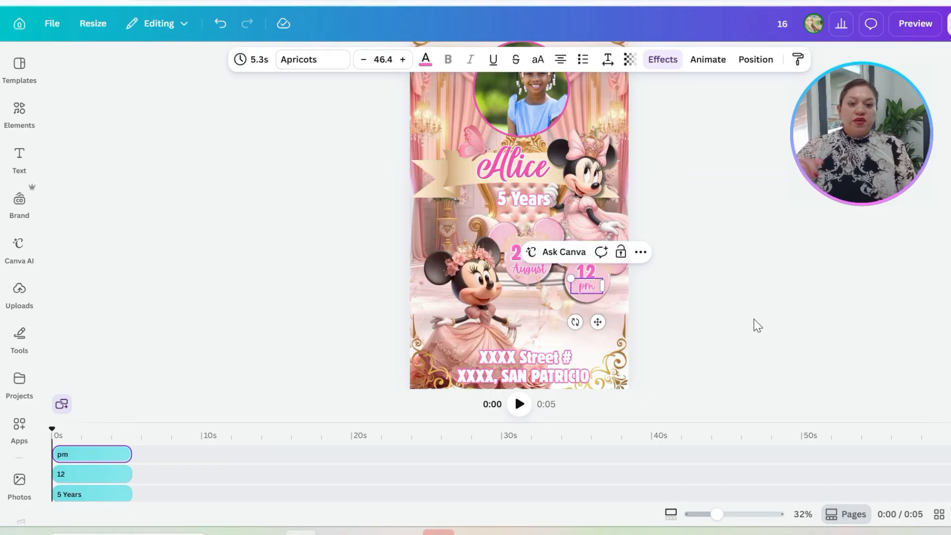
left_click(722, 339)
Step: Duplicate the August text, place the copy above the address, reword it as "Location" and widen its box to fit one line
scroll(565, 350, "down", 1)
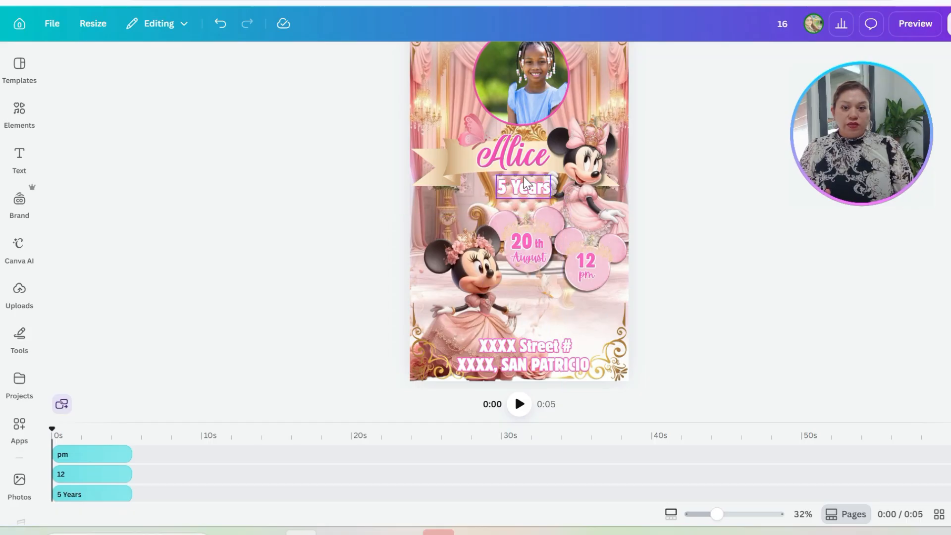
left_click(534, 261)
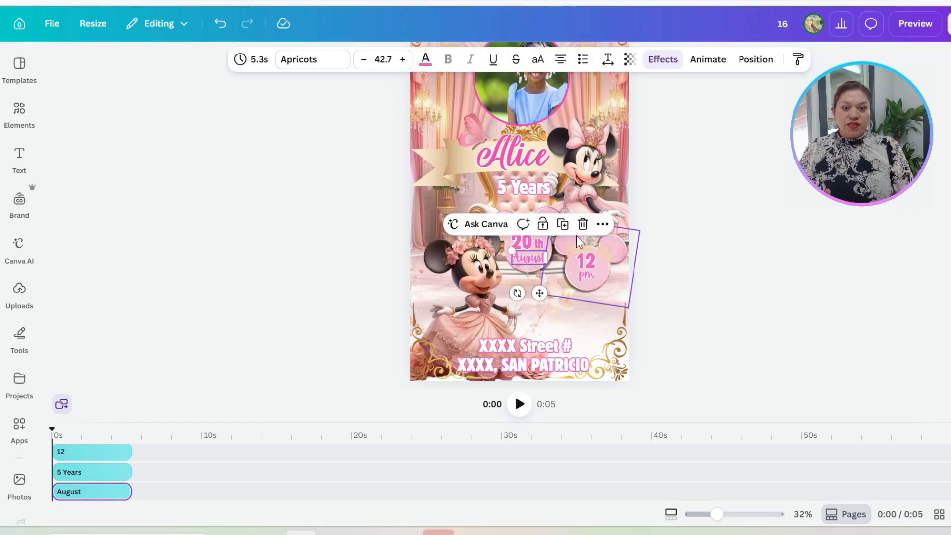
left_click_drag(547, 270, 550, 345)
double_click(538, 326)
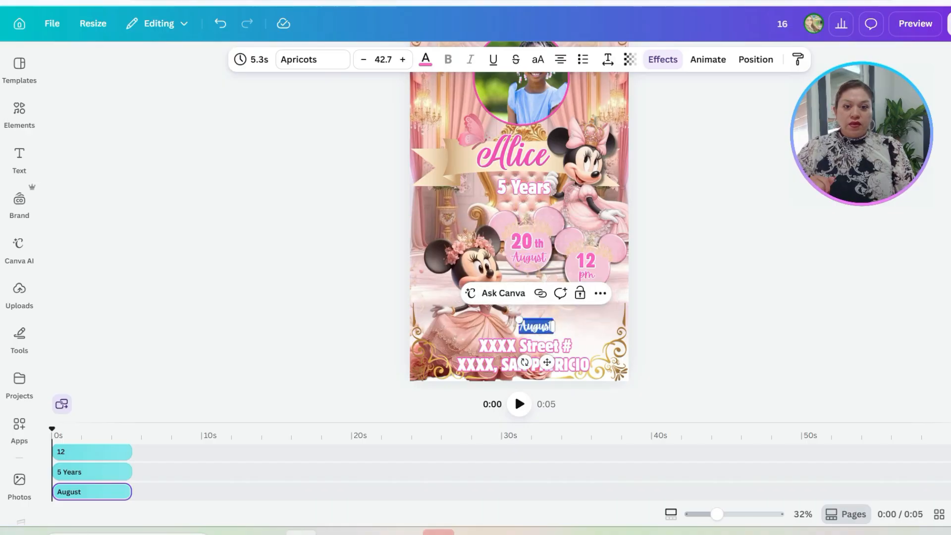
type("Locatio")
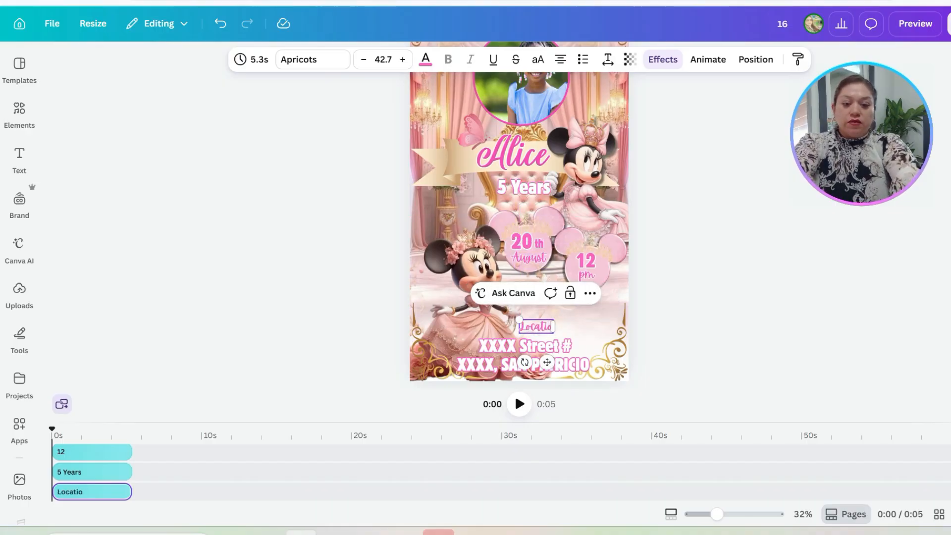
type("n")
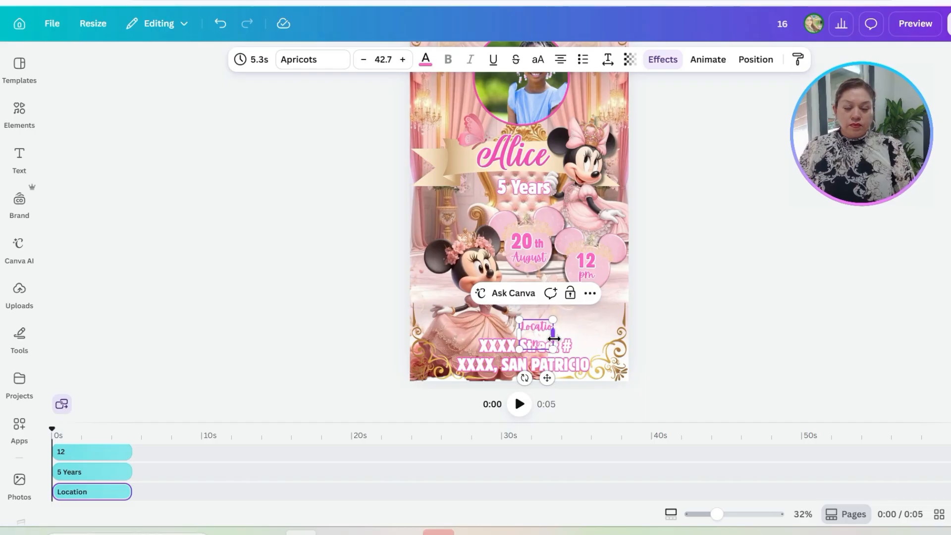
left_click_drag(553, 339, 579, 341)
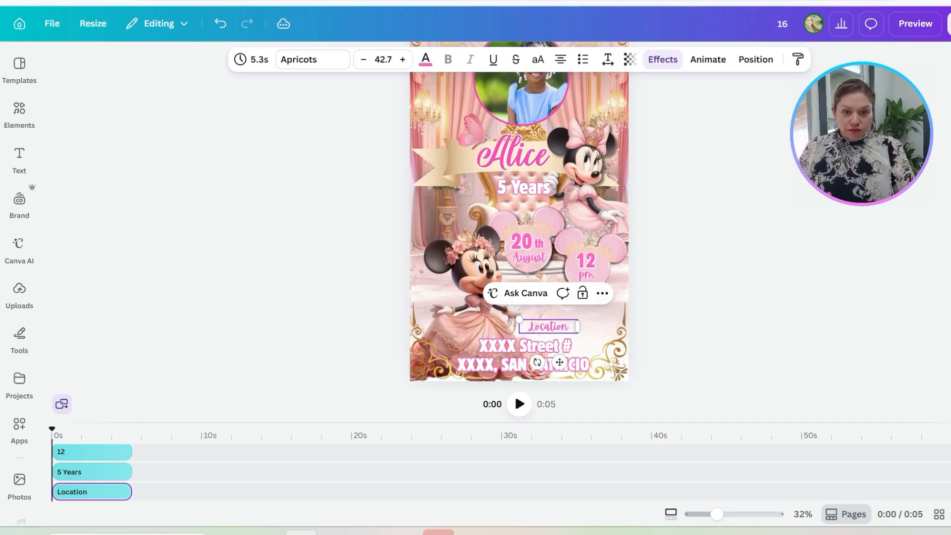
Step: Enlarge the Location label's text to a font size of 51.7
double_click(549, 327)
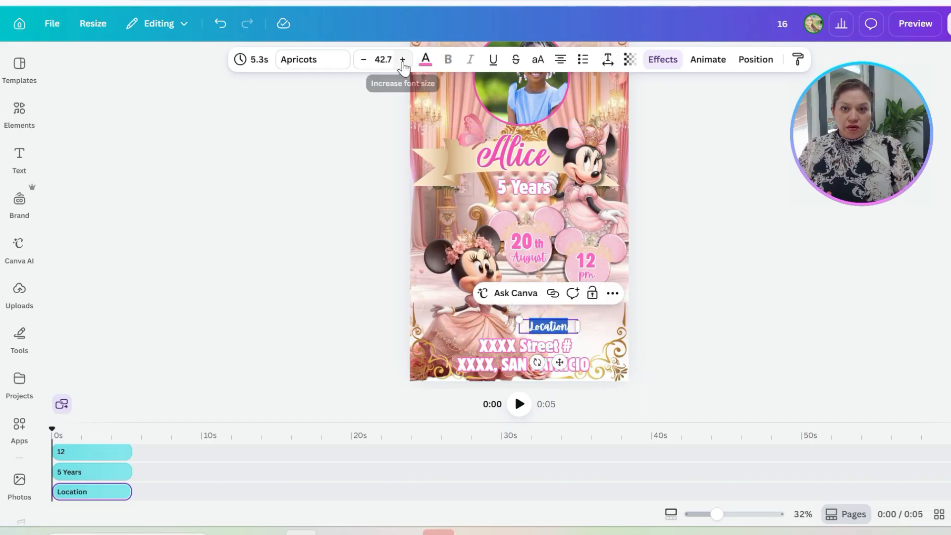
left_click(402, 59)
left_click(403, 59)
left_click(403, 59)
left_click(402, 60)
left_click(403, 59)
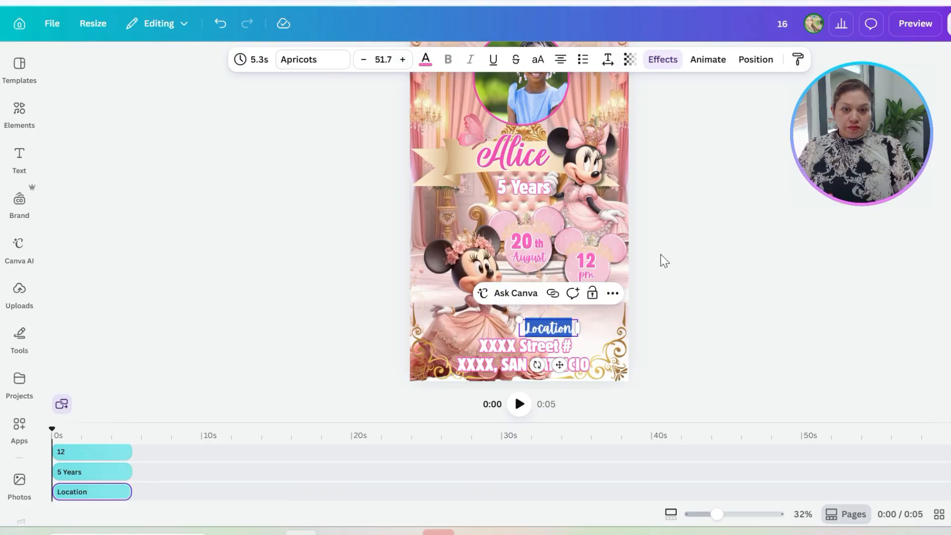
left_click(632, 349)
Step: Replace the placeholder address with the party's full street address, including city and state
double_click(520, 355)
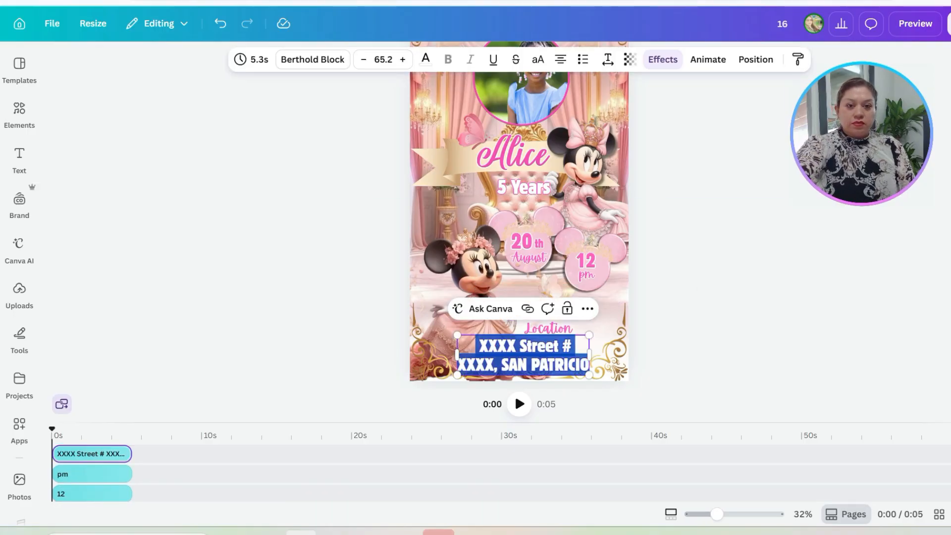
key("BackSpace")
type("123")
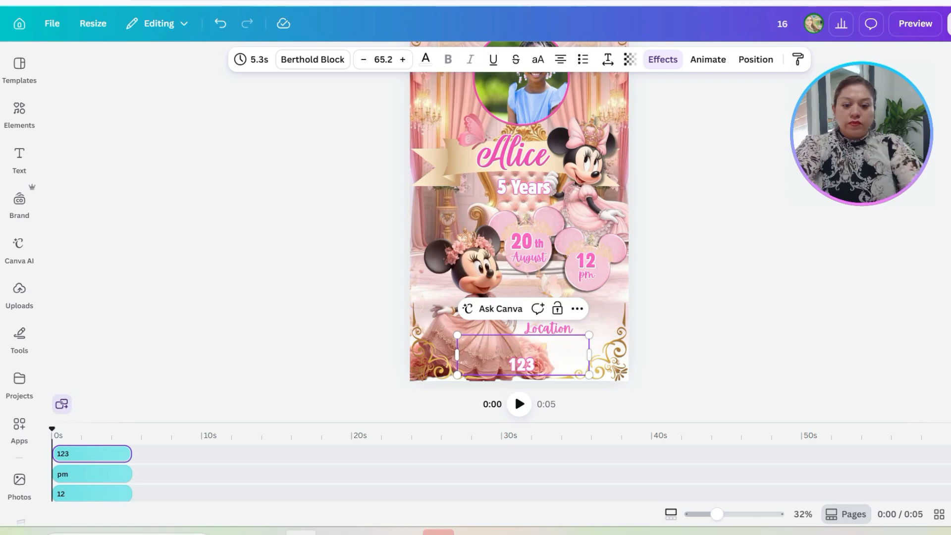
type(" N Main St. Melrose P")
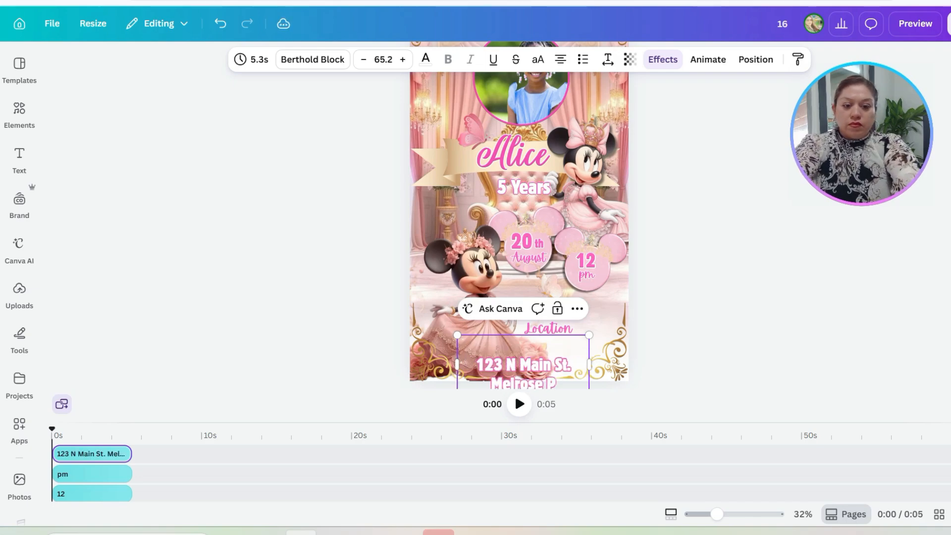
type("ark, IL")
left_click(696, 346)
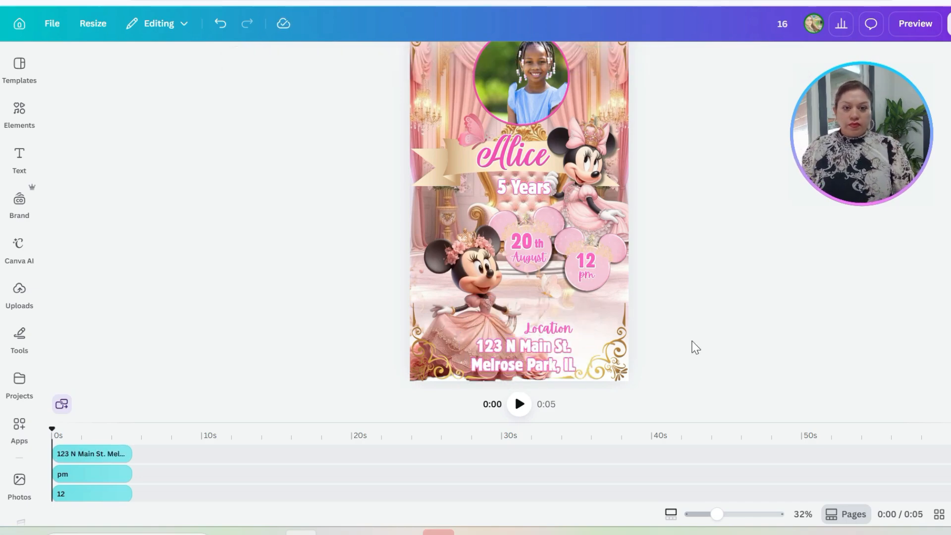
Step: Shift the Location label slightly left over the address with a colon after it, and preview the invitation
left_click(545, 329)
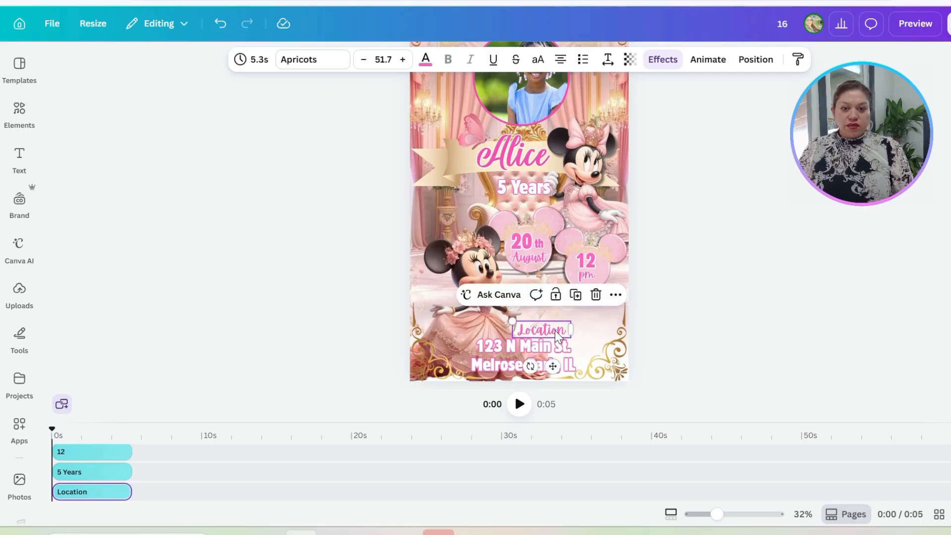
double_click(544, 329)
left_click(612, 297)
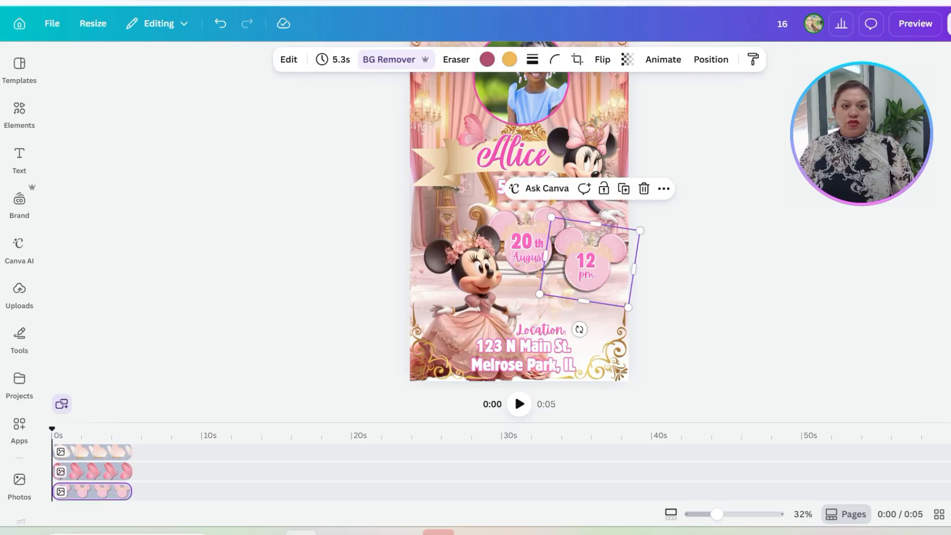
left_click(915, 23)
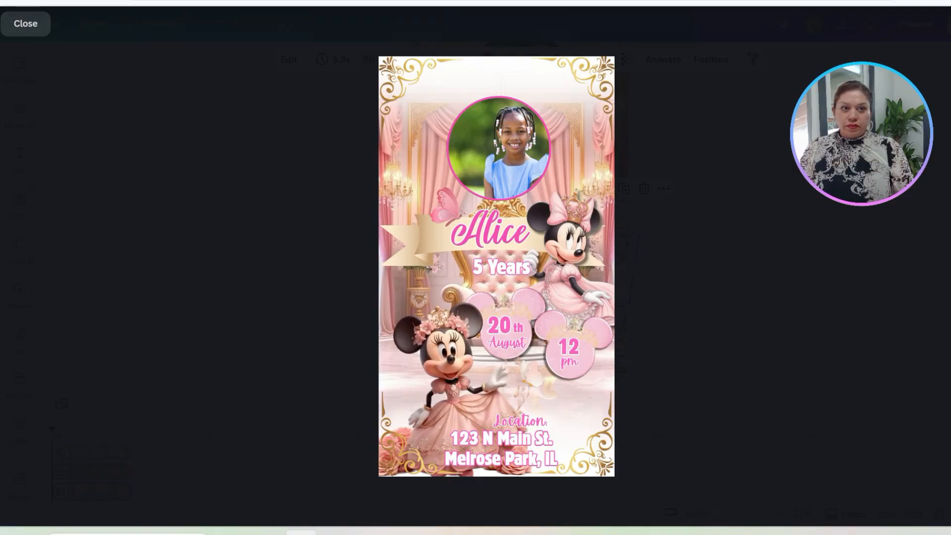
left_click(26, 29)
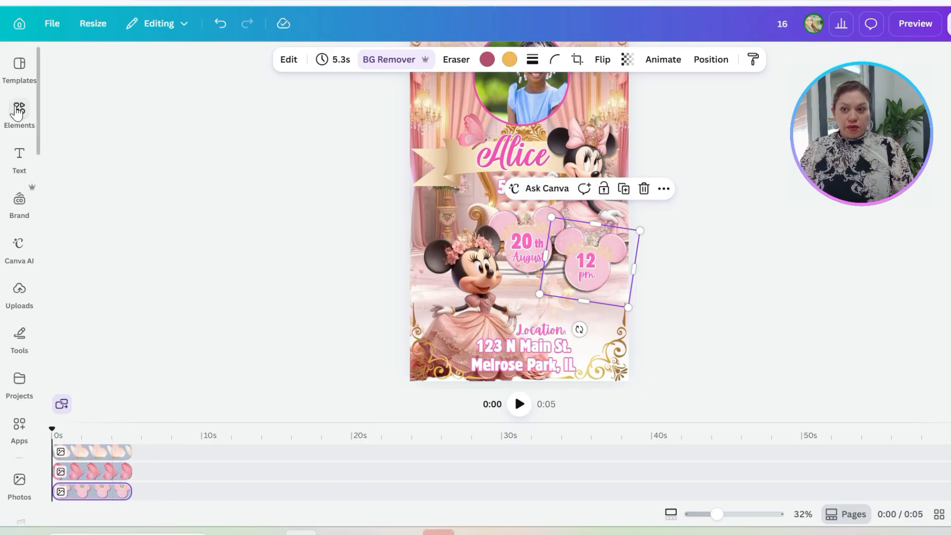
Step: Clear the old elements search, browse the audio category and search it for "kids party music"
left_click(18, 110)
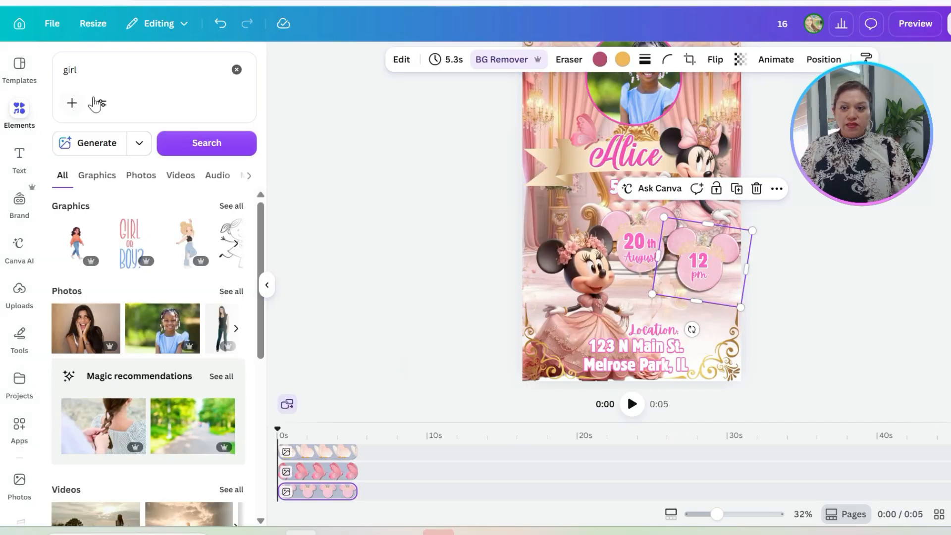
left_click(236, 70)
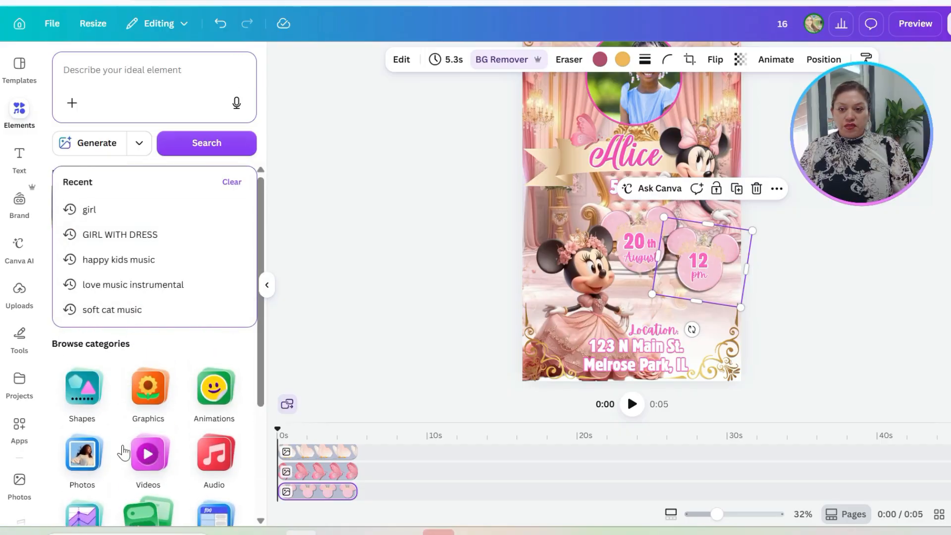
left_click(212, 461)
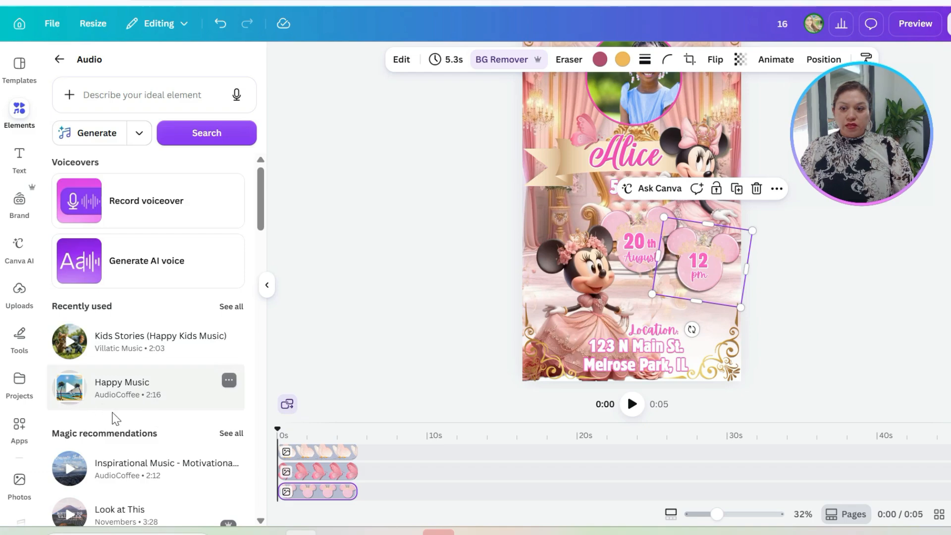
scroll(113, 424, "down", 3)
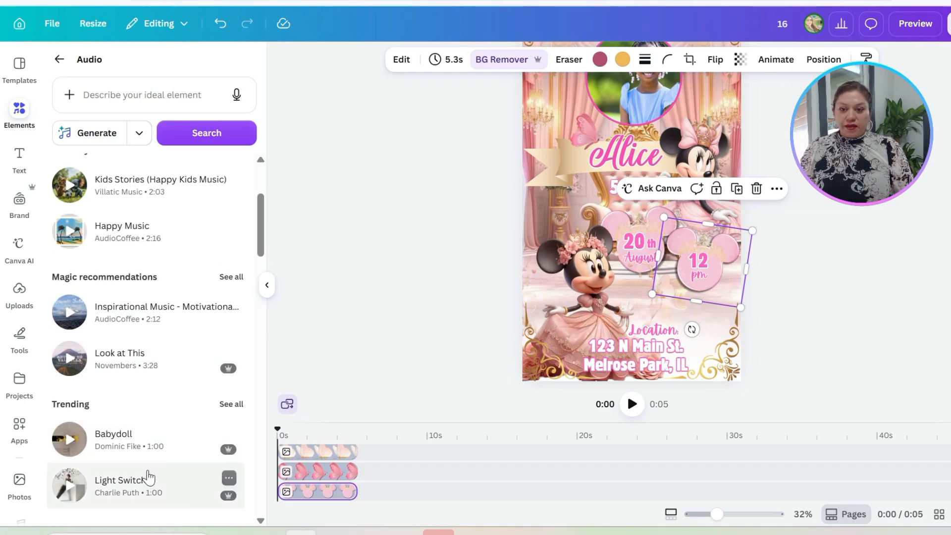
scroll(149, 478, "down", 6)
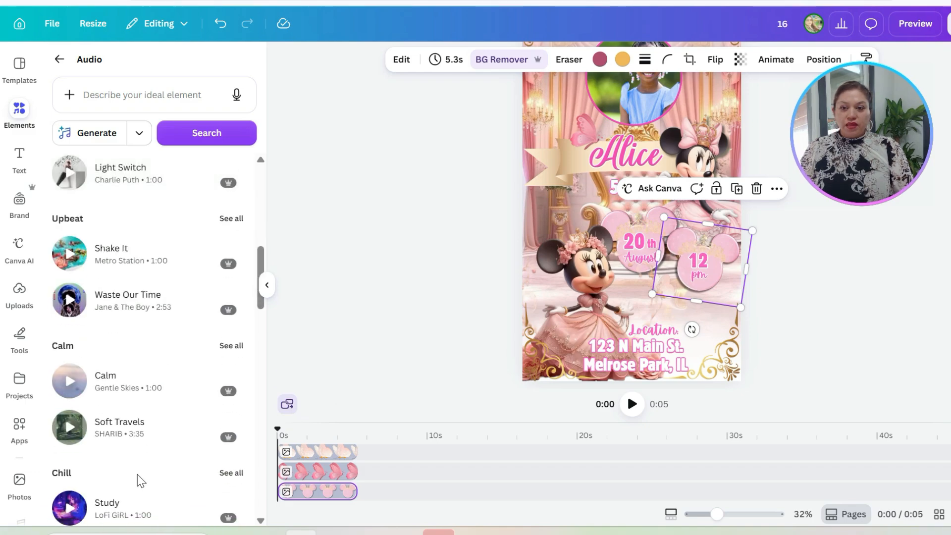
scroll(132, 471, "down", 3)
scroll(121, 455, "up", 12)
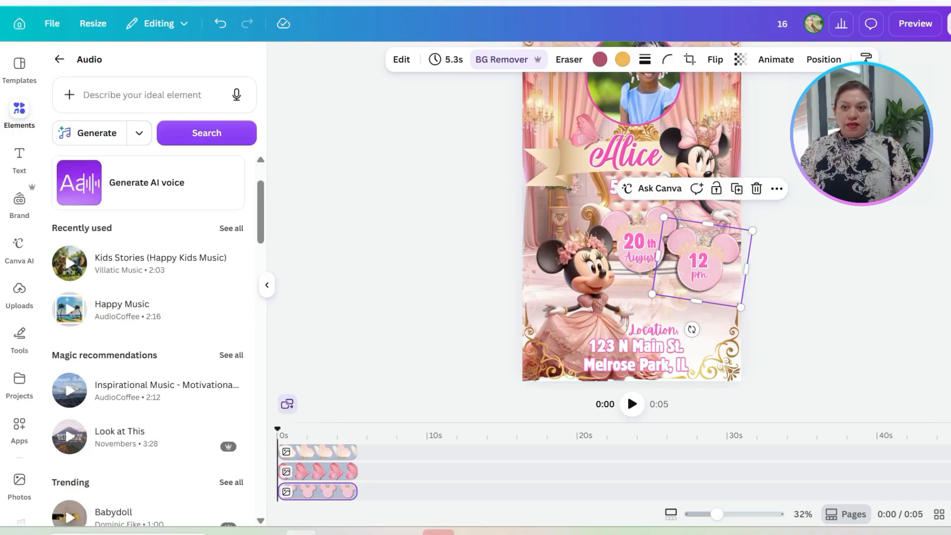
left_click(128, 103)
type("kids p")
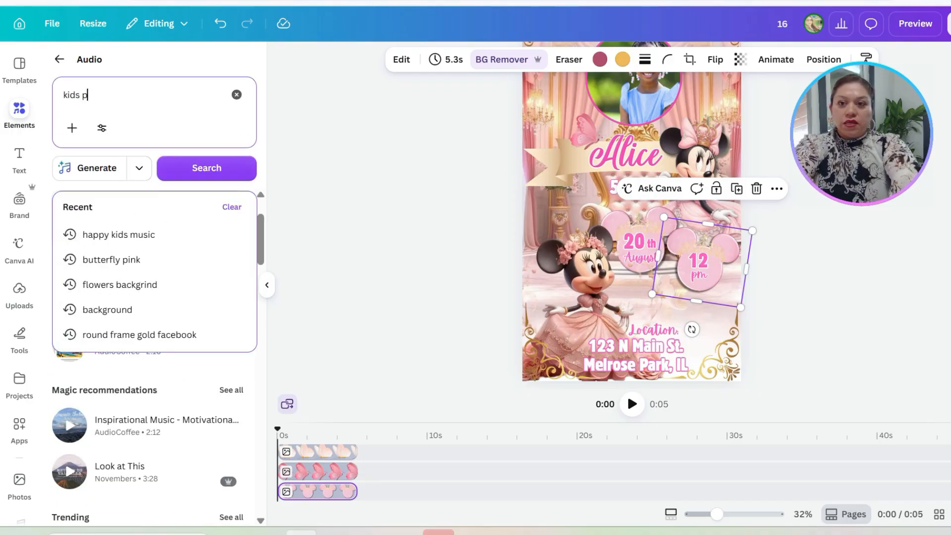
type("arty music")
key("Return")
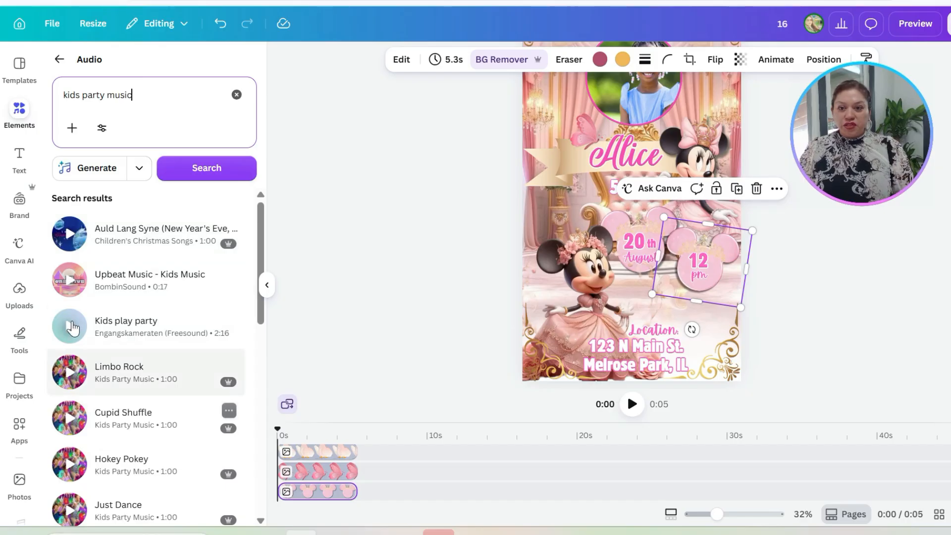
Step: Listen to samples of the found tracks and add the "Just Dance" track by Kids Party Music to the video
left_click(71, 328)
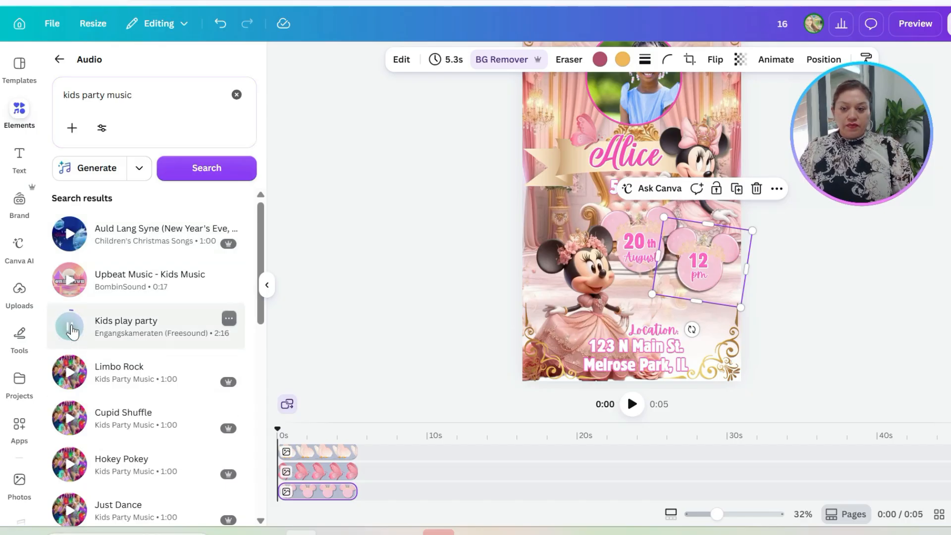
left_click(70, 233)
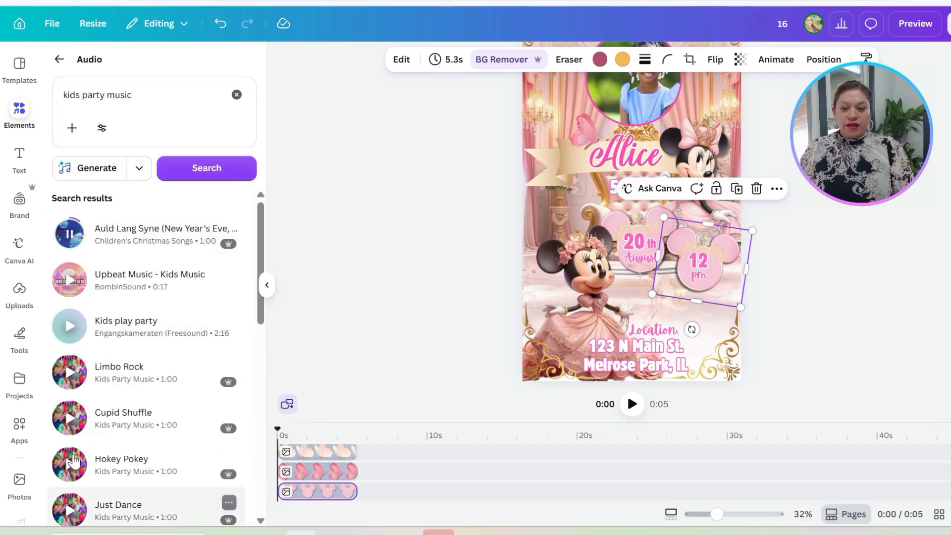
scroll(74, 461, "down", 5)
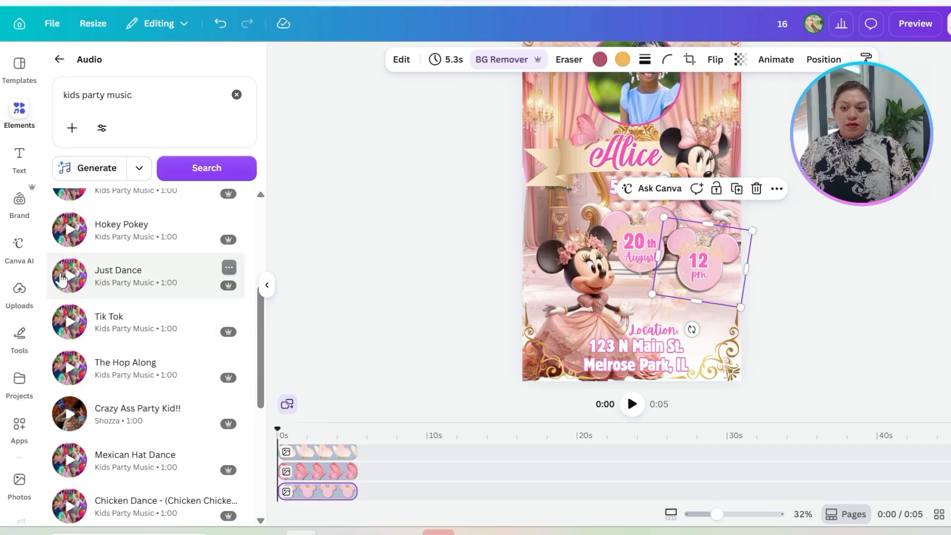
left_click(117, 285)
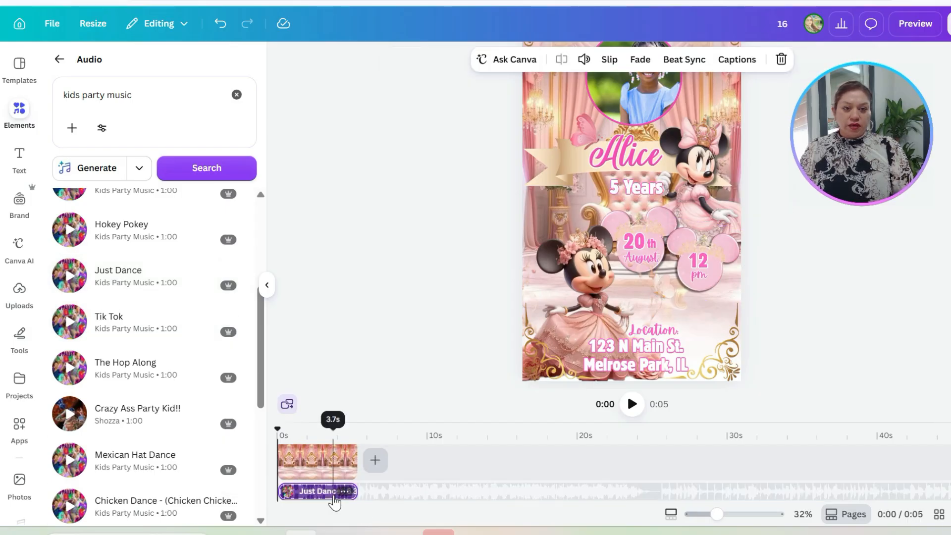
Step: Preview the invitation with its music, and remove the "Just Dance" track from the timeline
left_click(915, 24)
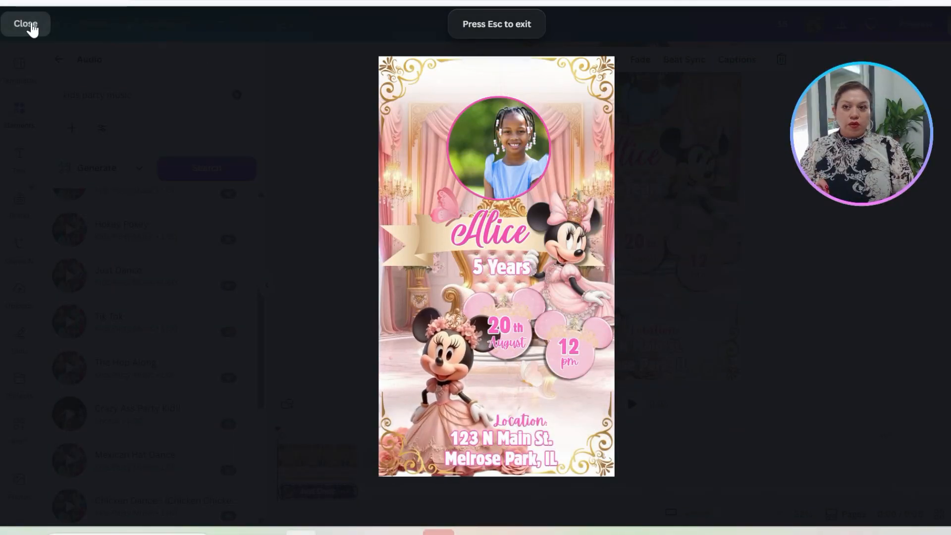
left_click(28, 25)
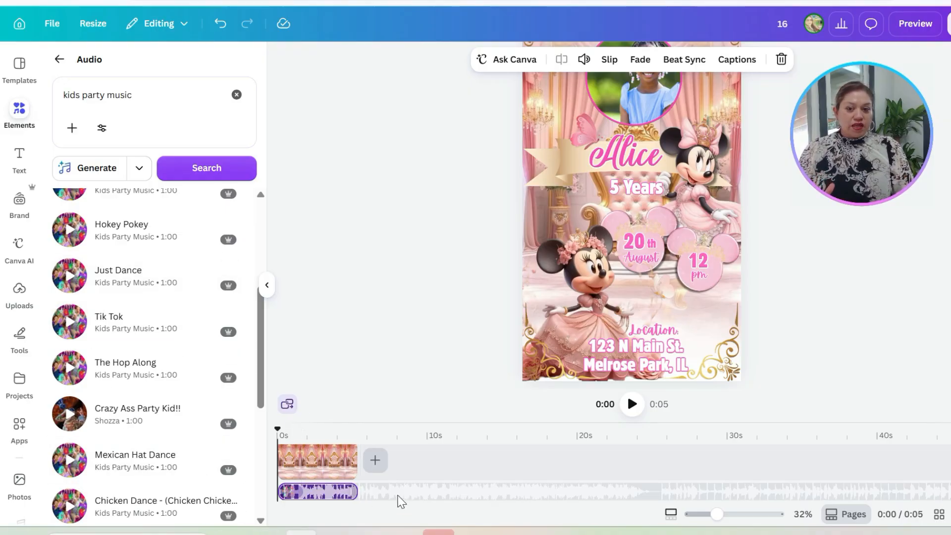
left_click(317, 495)
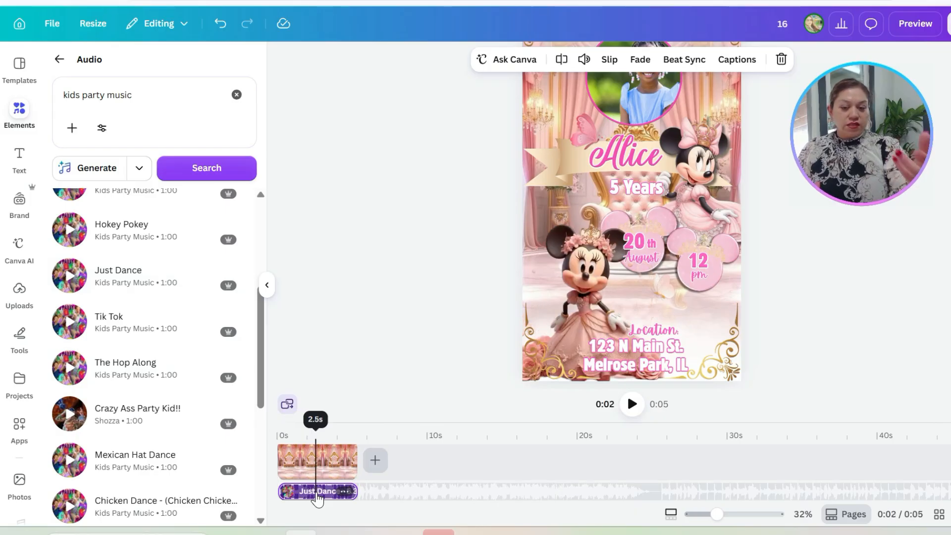
key("Delete")
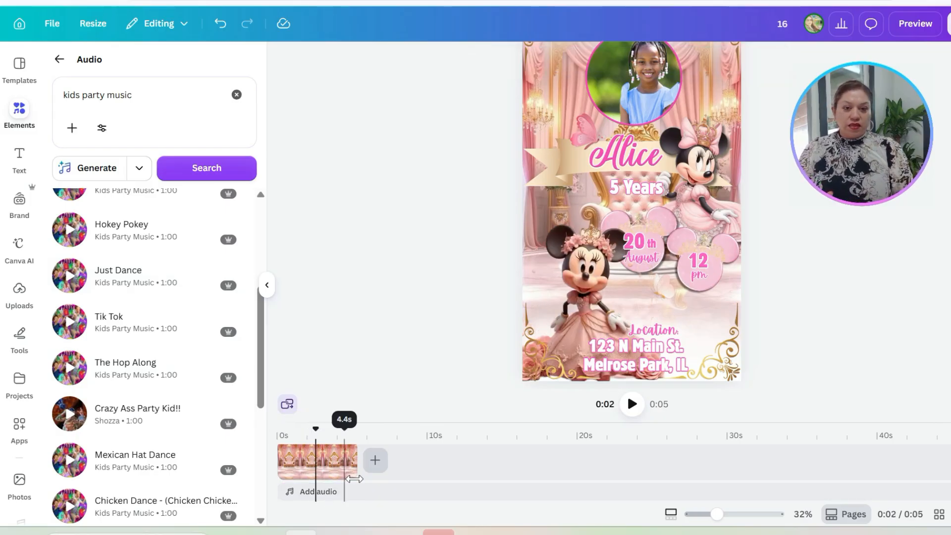
Step: Expand the timeline to show the element tracks and duplicate the throne-room background clip twice to lengthen the video
scroll(365, 478, "down", 5)
scroll(365, 480, "up", 5)
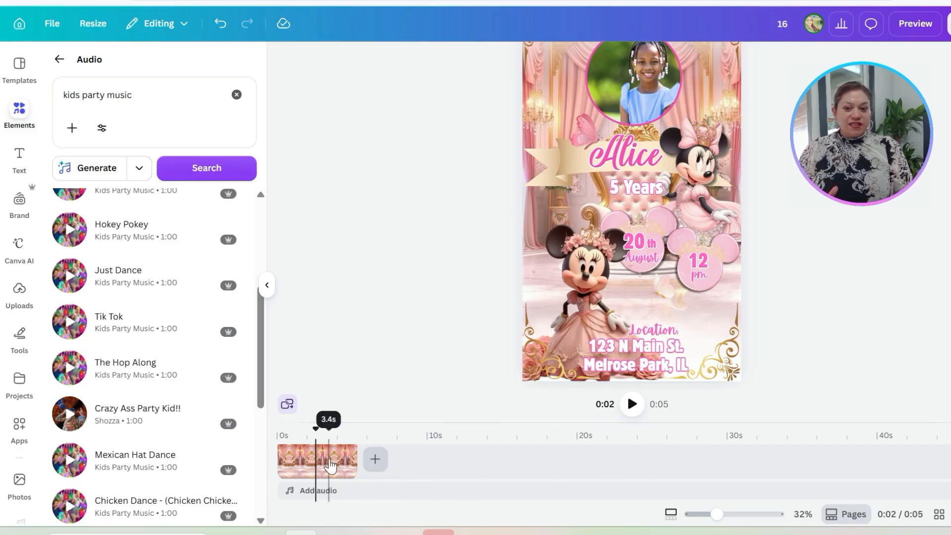
left_click(332, 470)
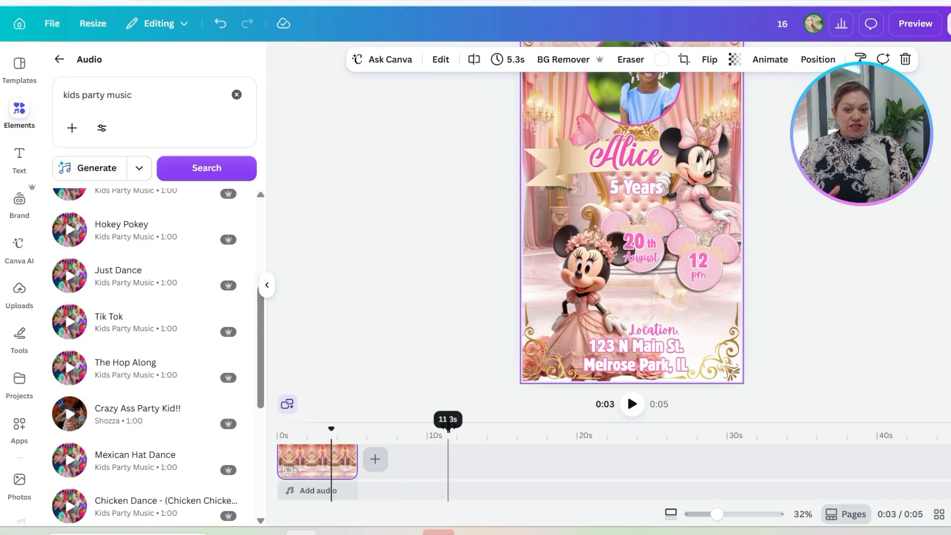
left_click(448, 426)
left_click_drag(433, 376, 427, 224)
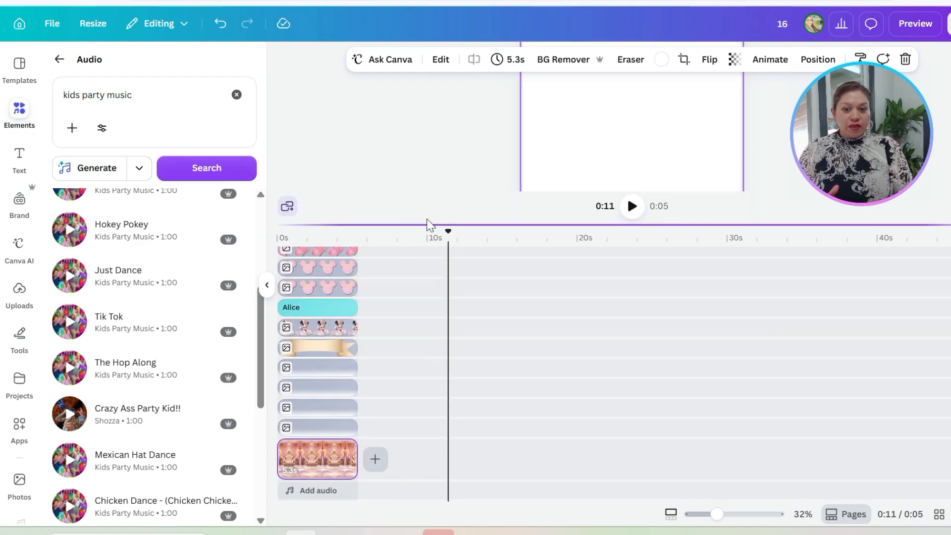
left_click(328, 465)
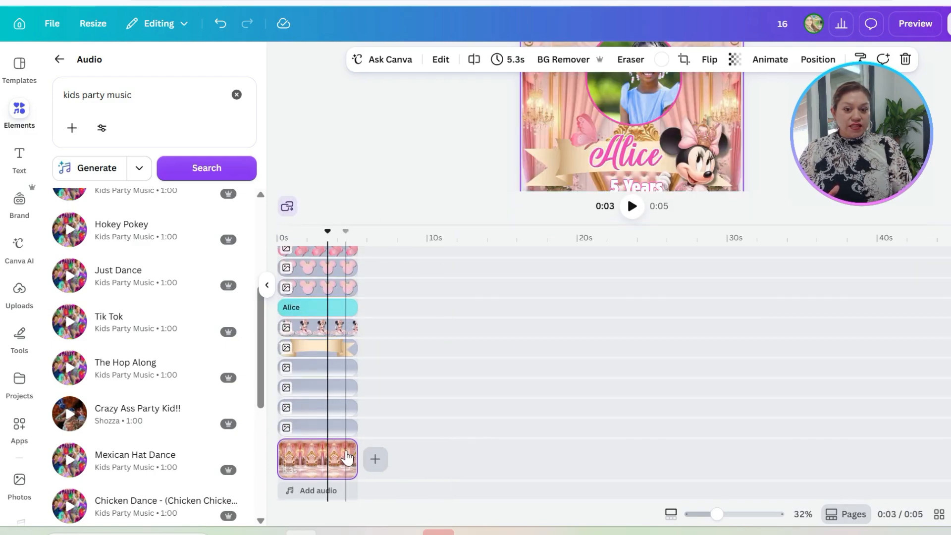
left_click(343, 448)
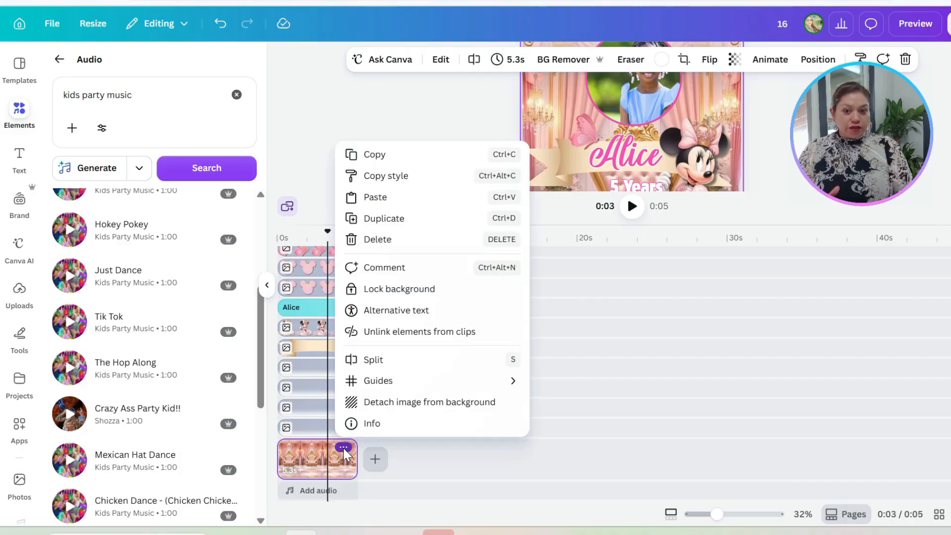
left_click(388, 219)
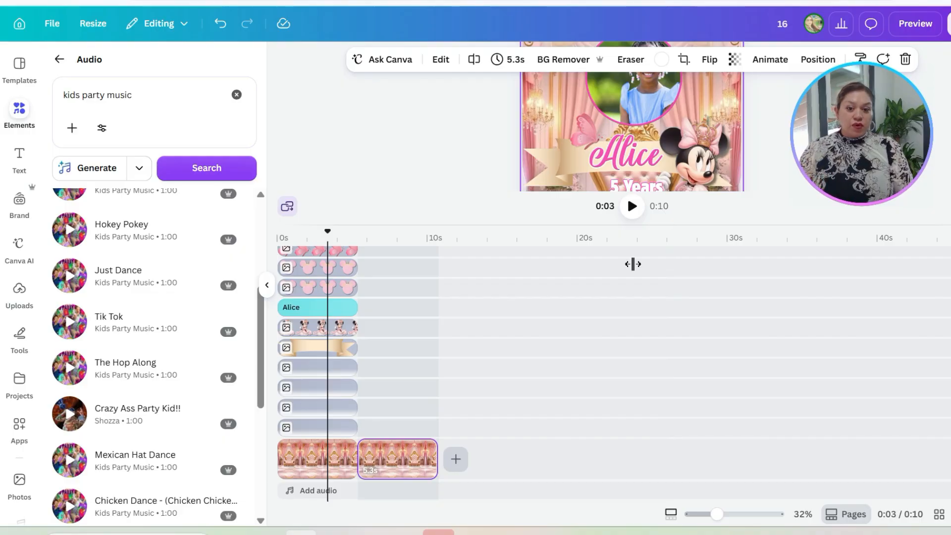
left_click(410, 453)
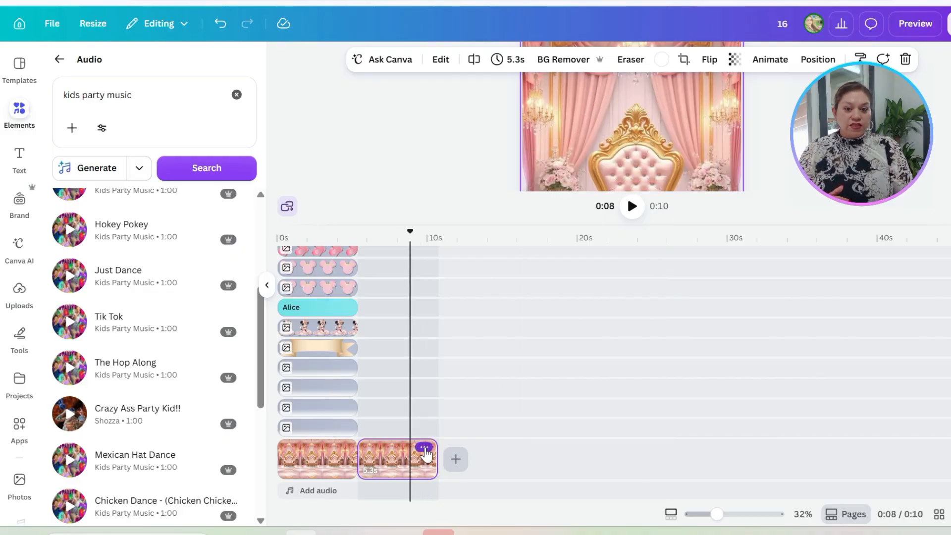
left_click(424, 449)
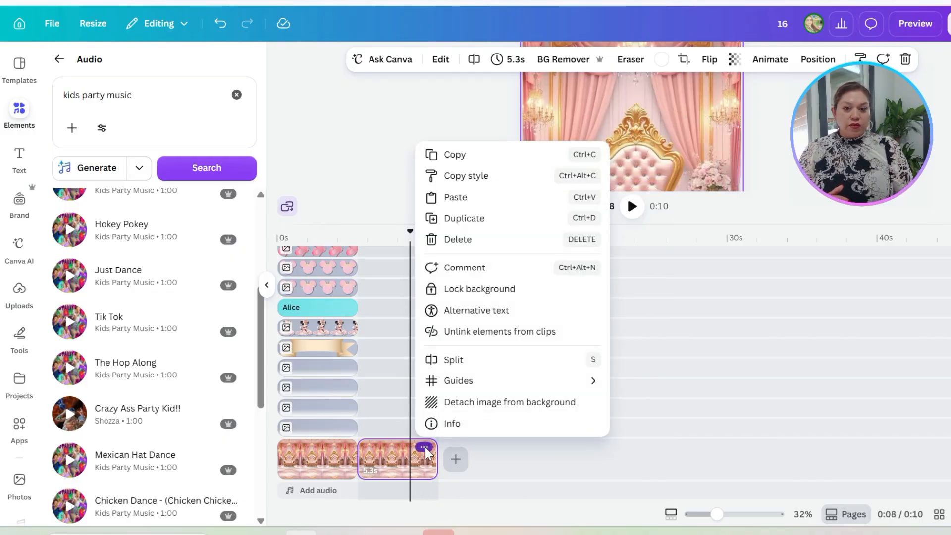
left_click(462, 218)
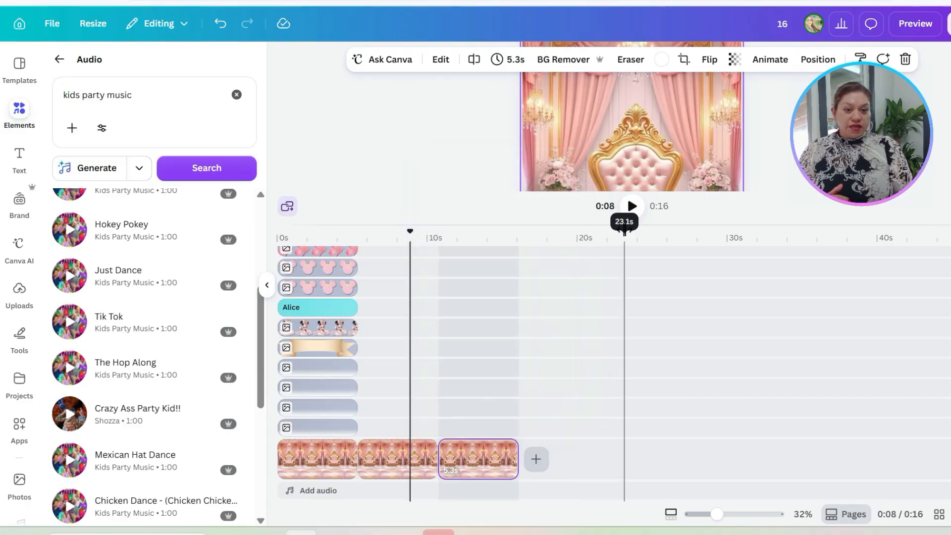
Step: Review the throne-room background copies on the canvas and compare them with the first clip in the timeline
scroll(601, 468, "up", 2)
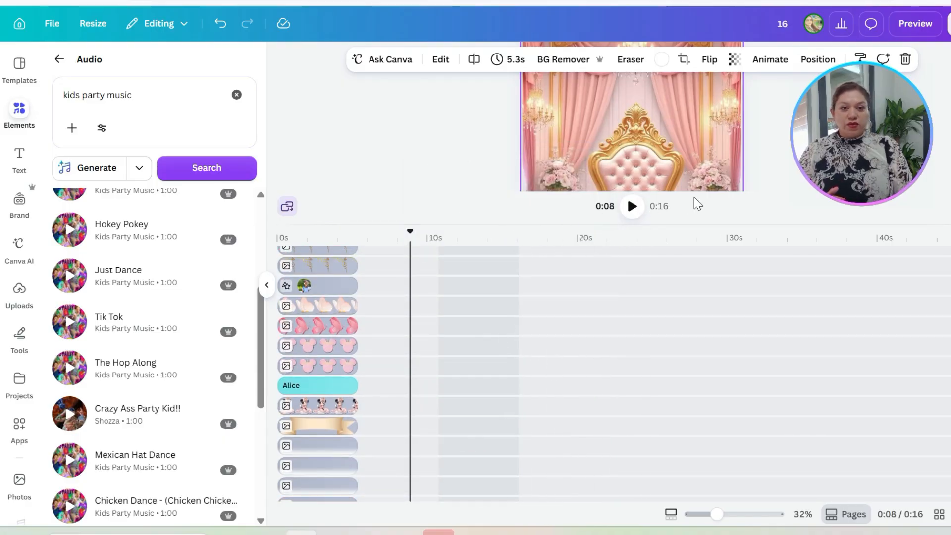
left_click_drag(699, 226, 704, 440)
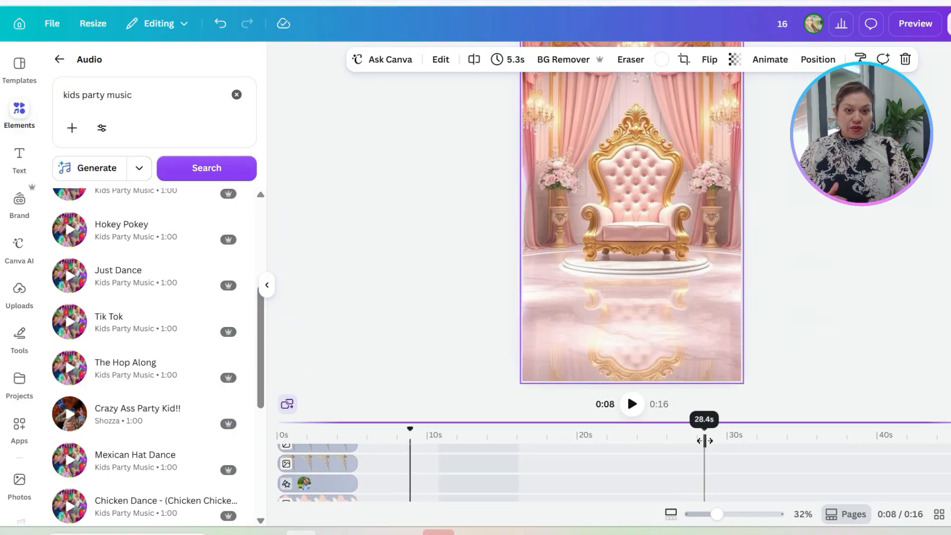
scroll(703, 326, "up", 2)
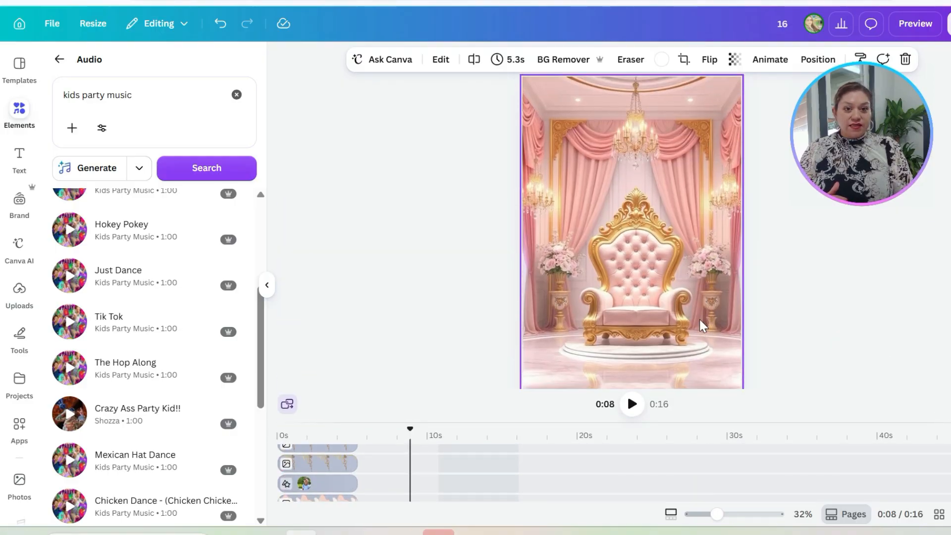
scroll(703, 326, "down", 2)
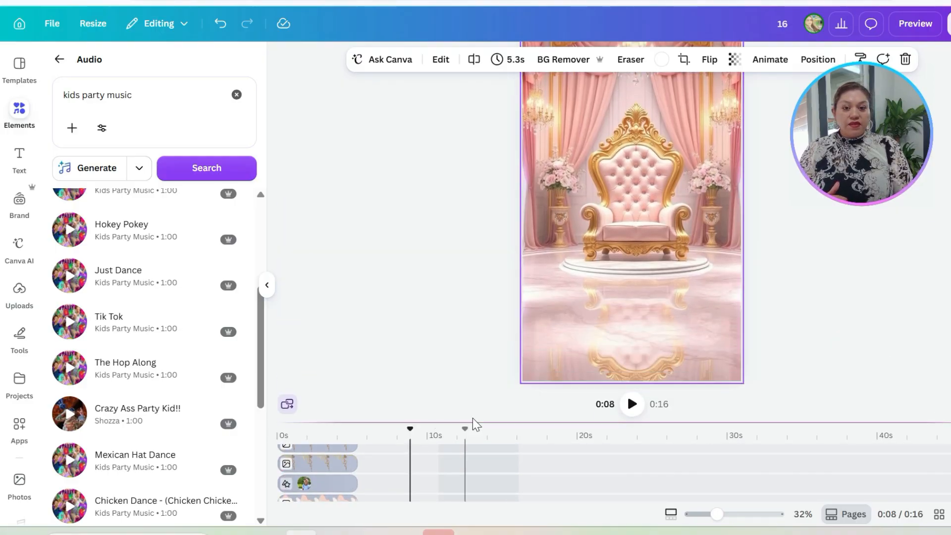
left_click_drag(473, 421, 471, 297)
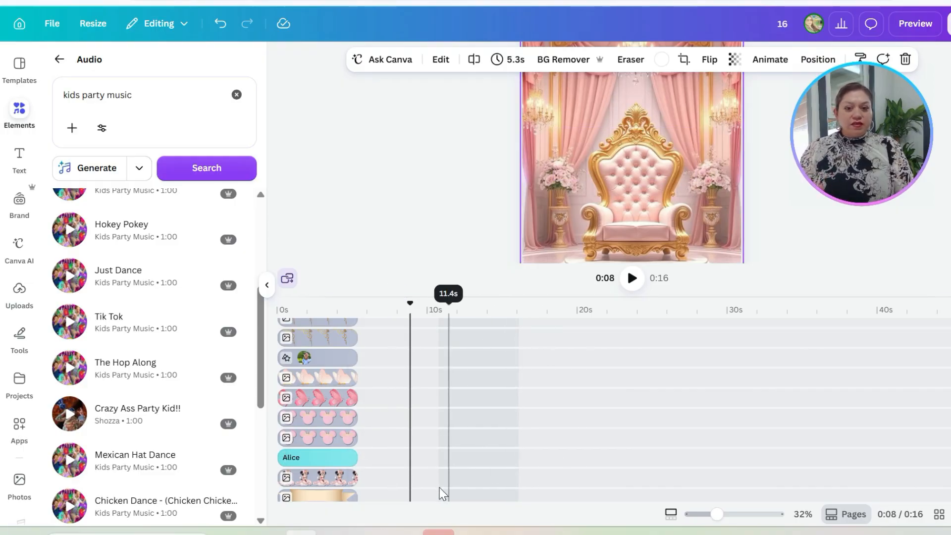
scroll(440, 490, "down", 3)
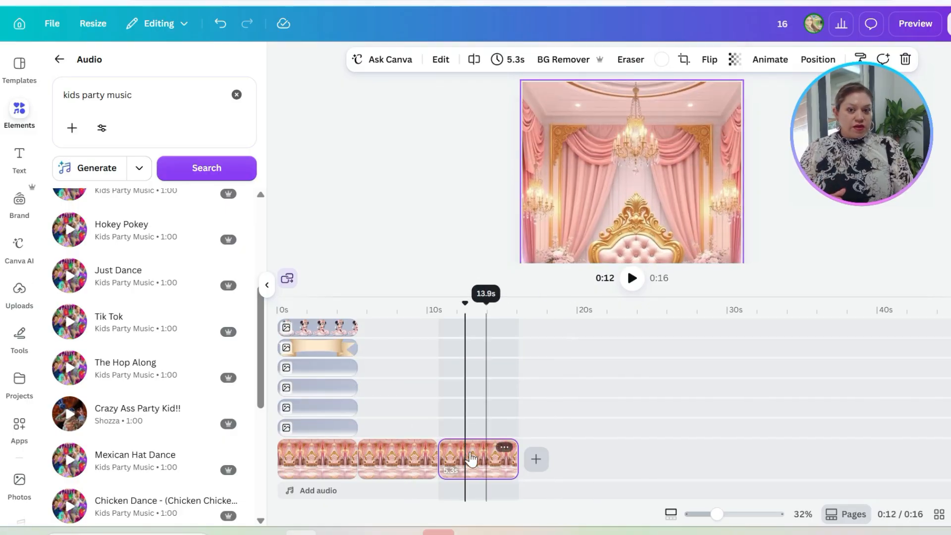
left_click(326, 458)
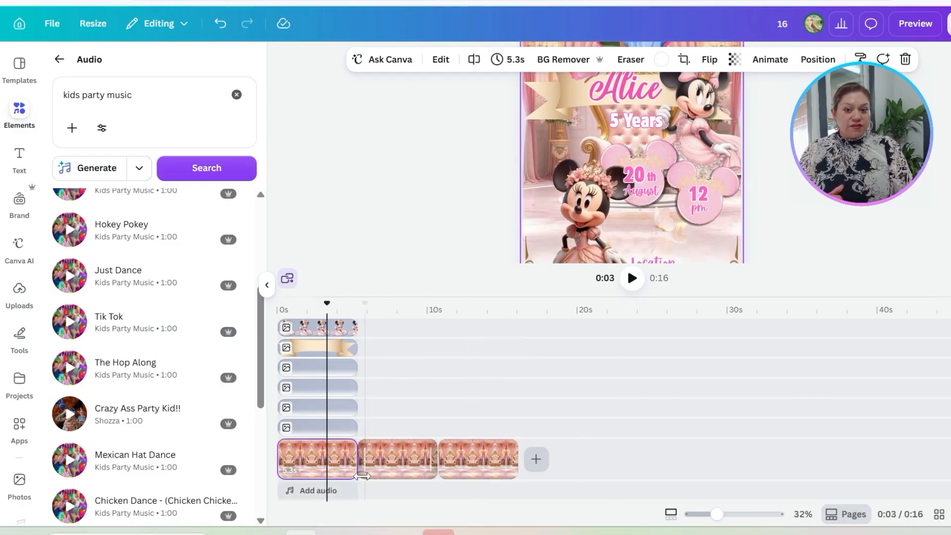
Step: Duplicate the animated Minnie clip with the flower crown and place the copy directly after the original on the same track
scroll(398, 463, "up", 5)
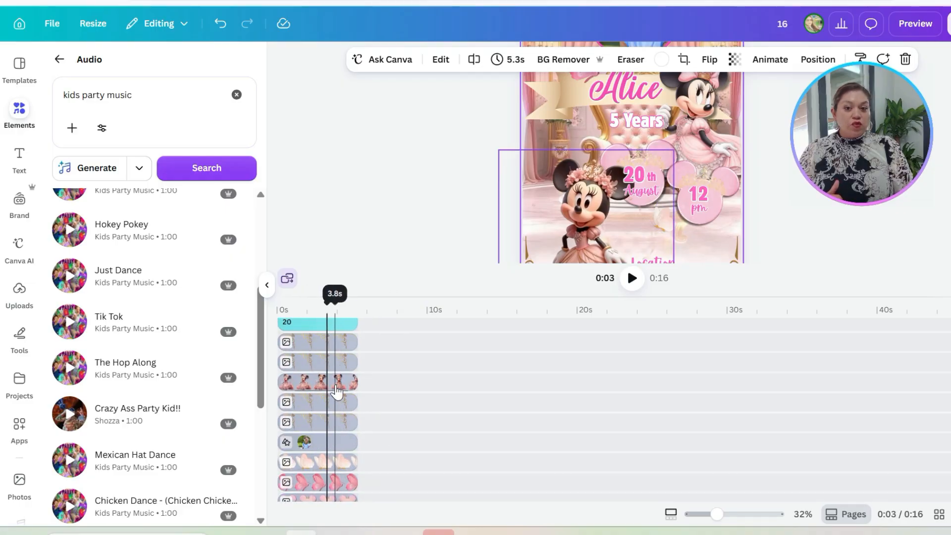
scroll(329, 391, "up", 4)
scroll(315, 498, "down", 6)
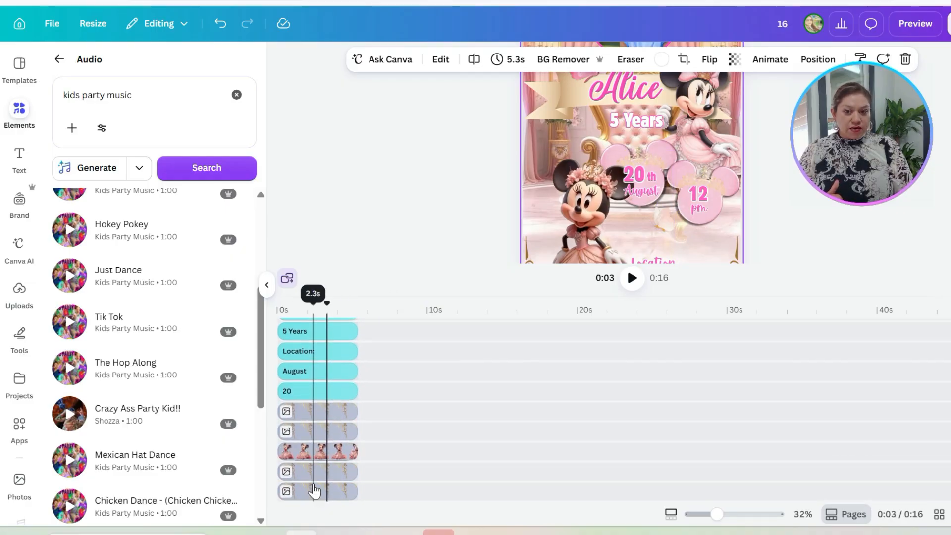
left_click(323, 382)
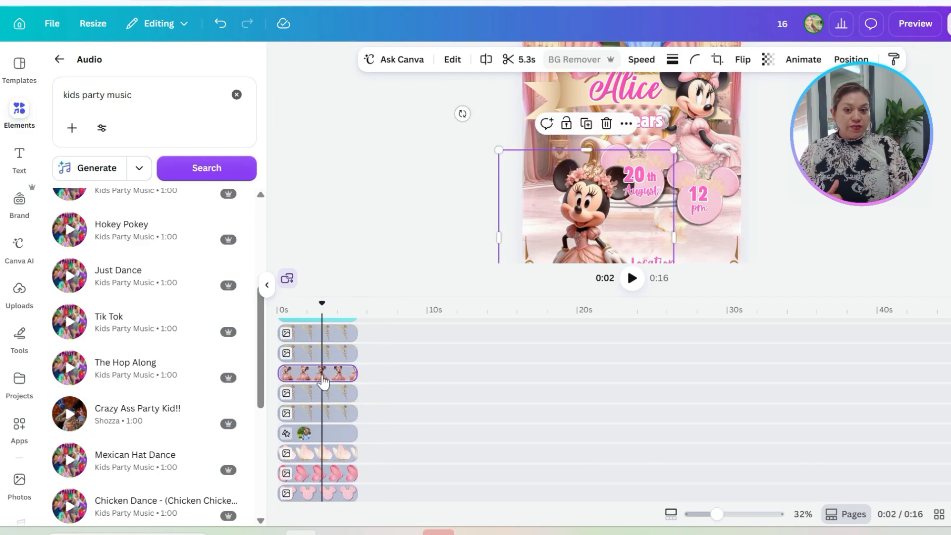
left_click(344, 375)
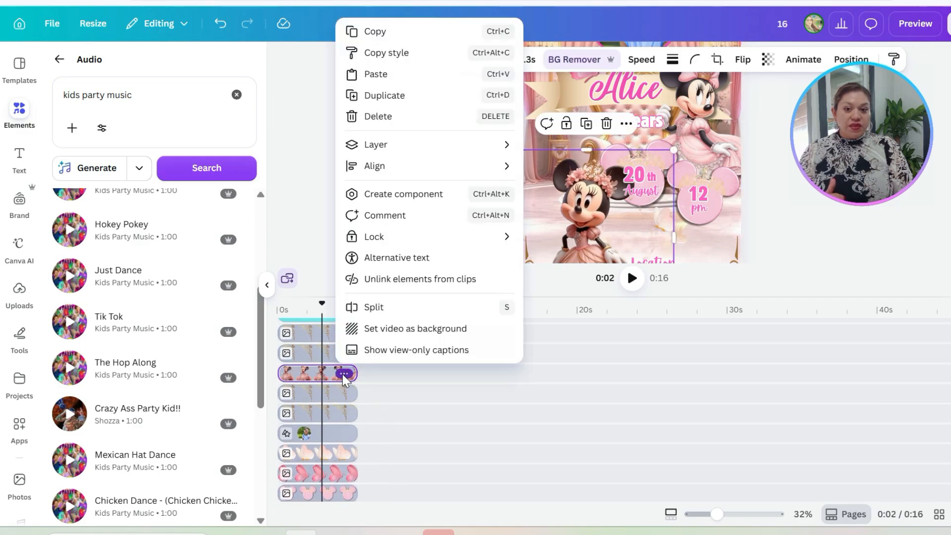
left_click(381, 95)
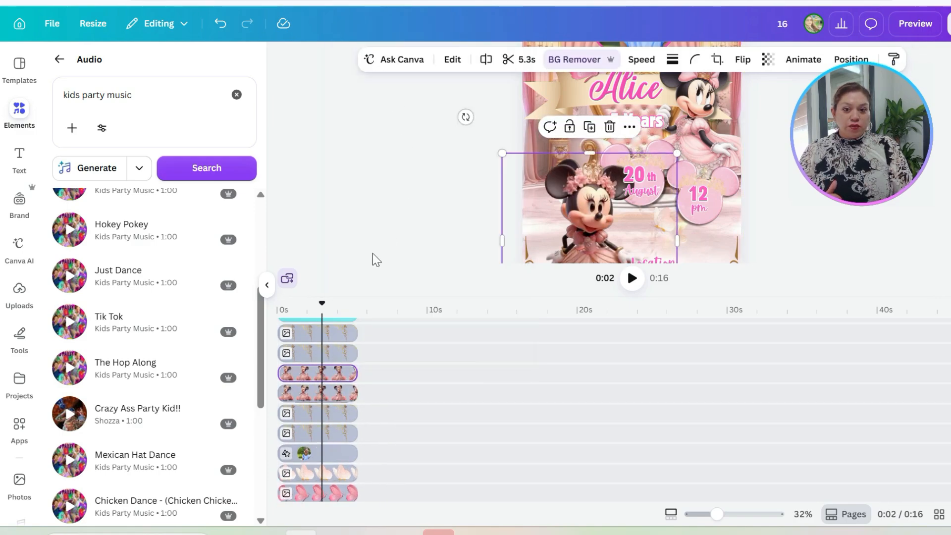
left_click_drag(327, 393, 412, 374)
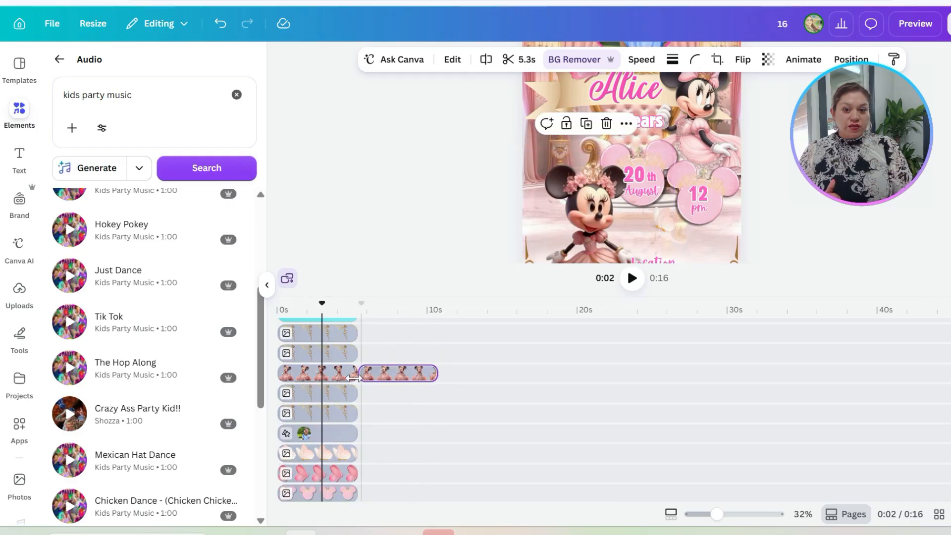
Step: Duplicate the second Minnie clip and place this third one after it, ending level with the last background clip
left_click(403, 378)
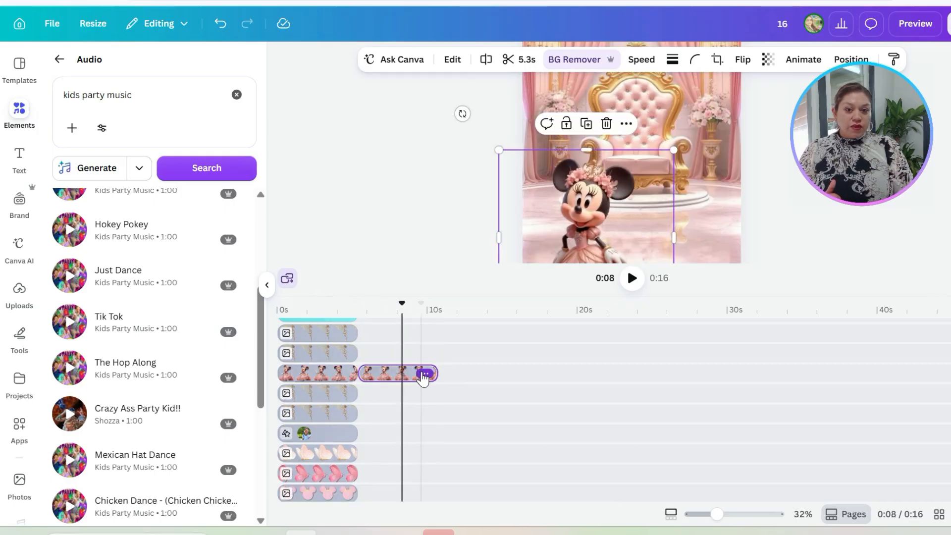
left_click(424, 374)
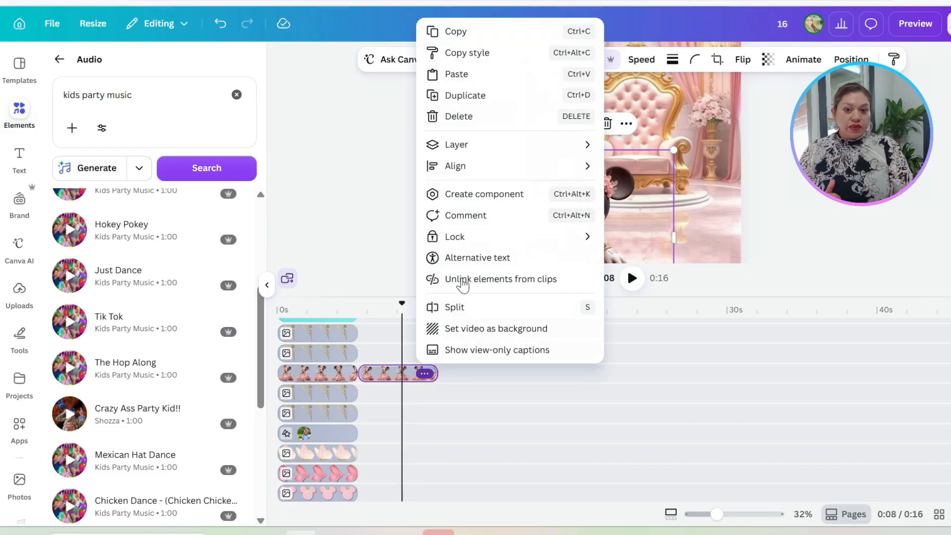
left_click(476, 103)
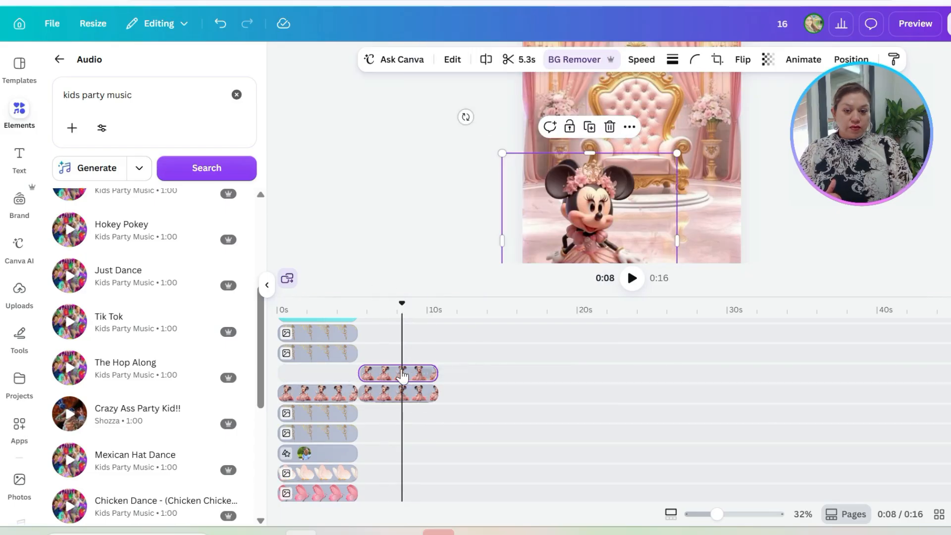
left_click_drag(394, 377, 476, 391)
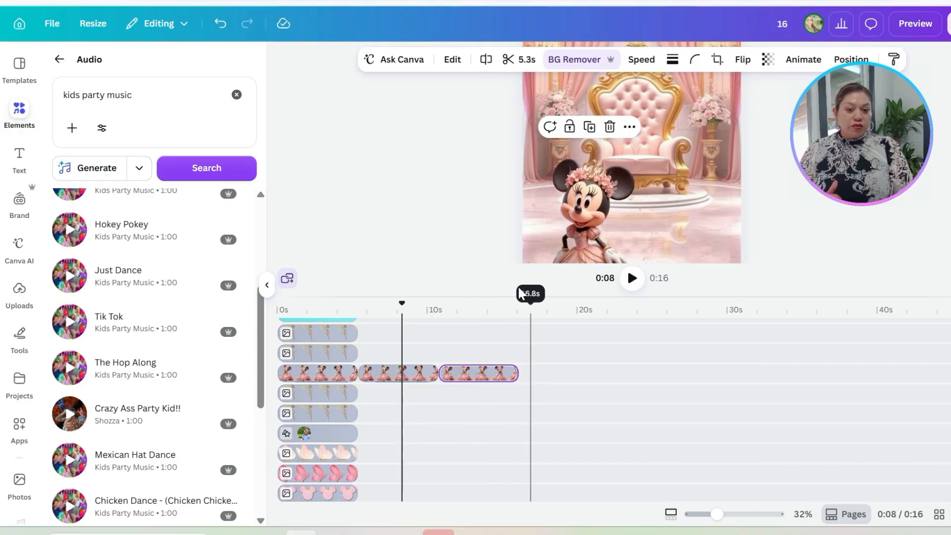
Step: Play the extended video from the start, and replay the transition between the first and second clips from about 4 seconds
left_click_drag(378, 308, 217, 417)
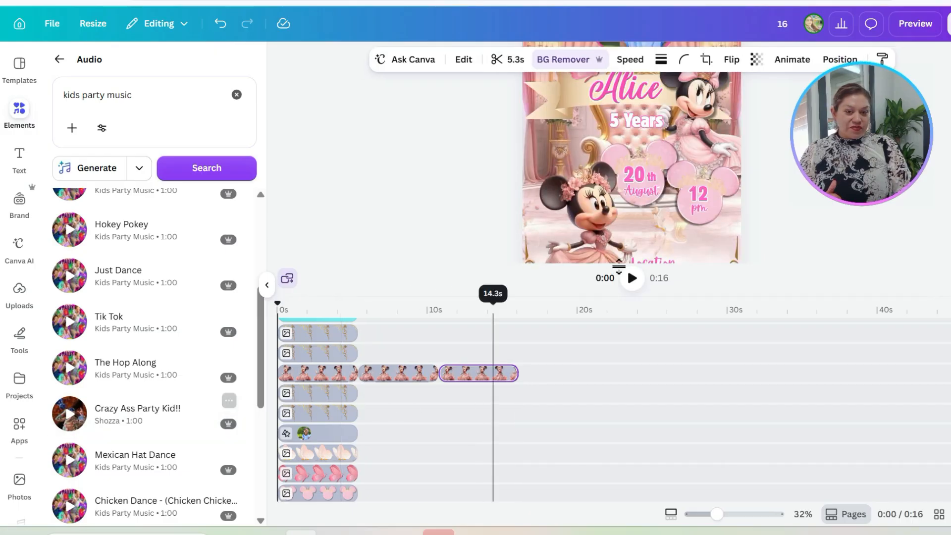
left_click_drag(694, 303, 682, 502)
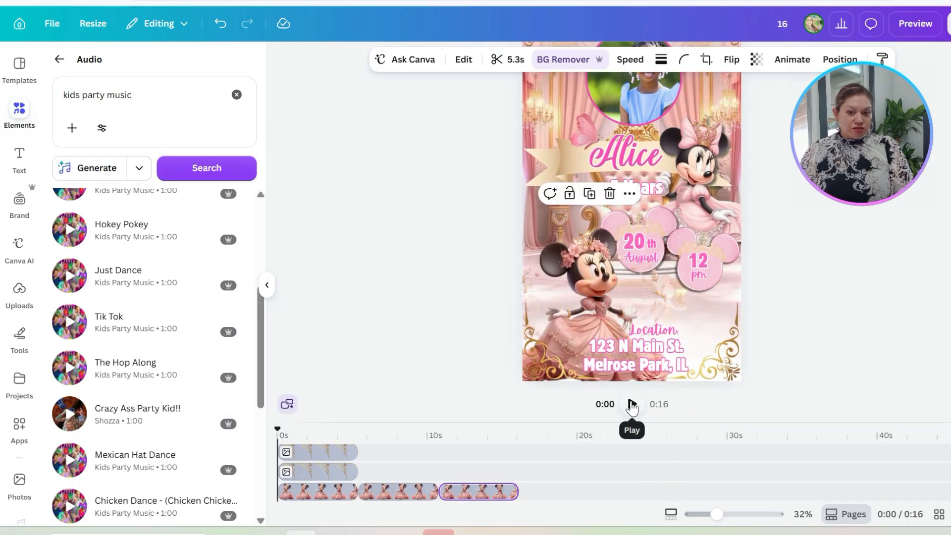
left_click(632, 405)
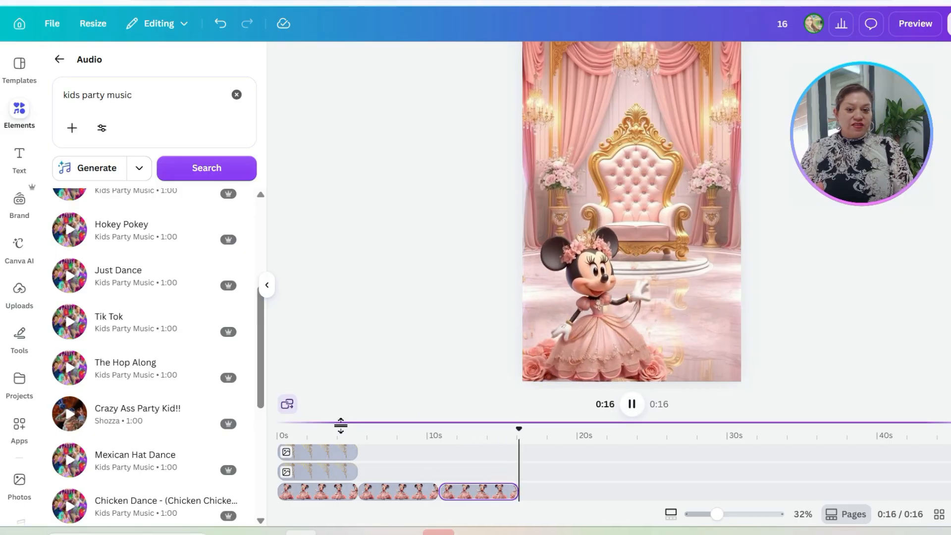
left_click(342, 430)
left_click(614, 375)
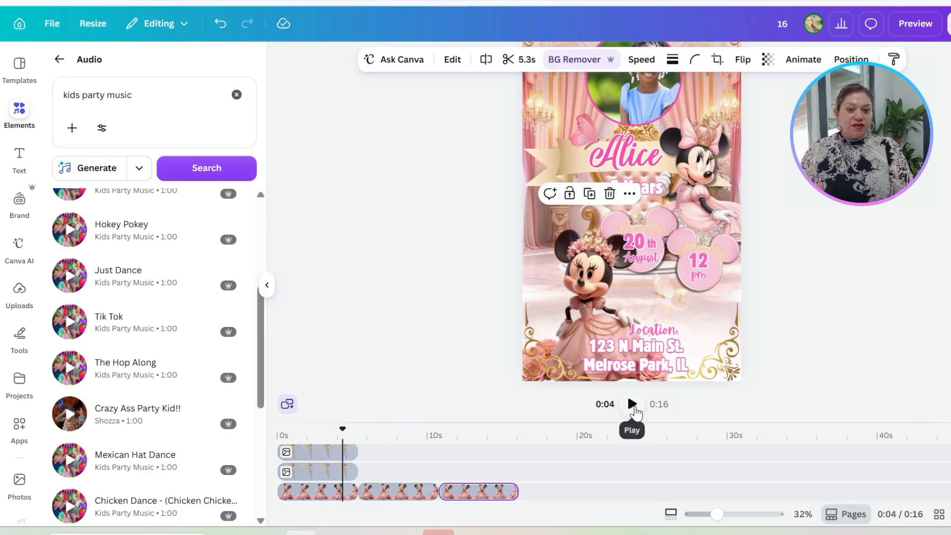
left_click(636, 411)
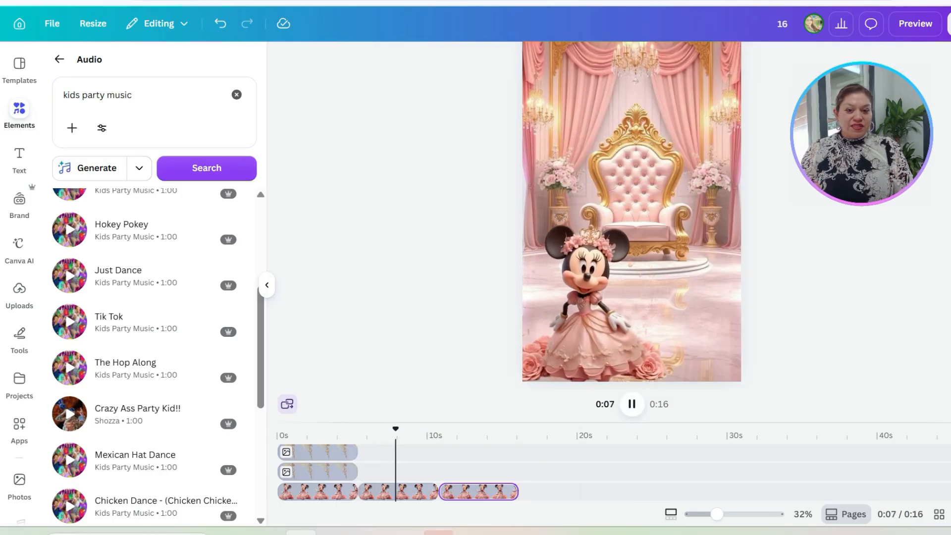
Step: Stop the playback and compare the decorated opening frame and its gold corner ornaments with the second Minnie clip at about 8 seconds
left_click(632, 405)
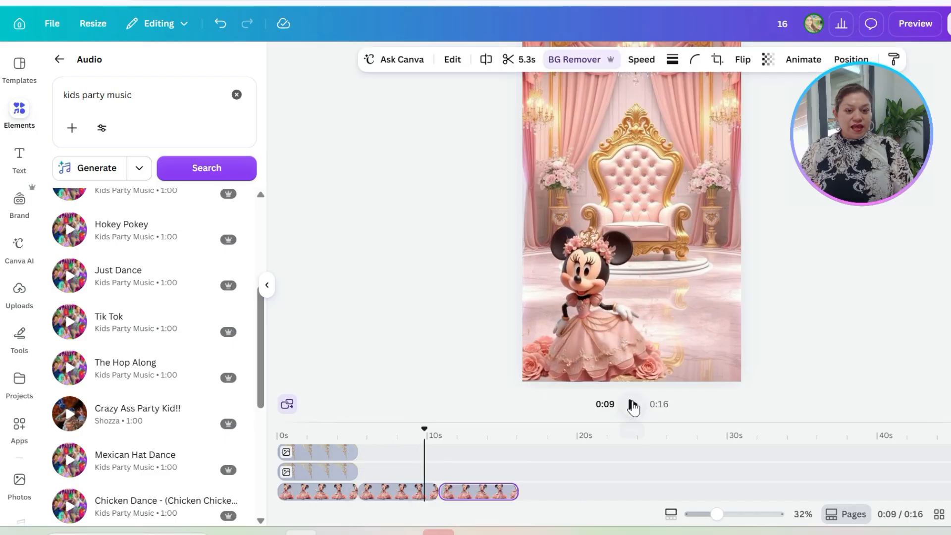
left_click_drag(425, 429, 280, 429)
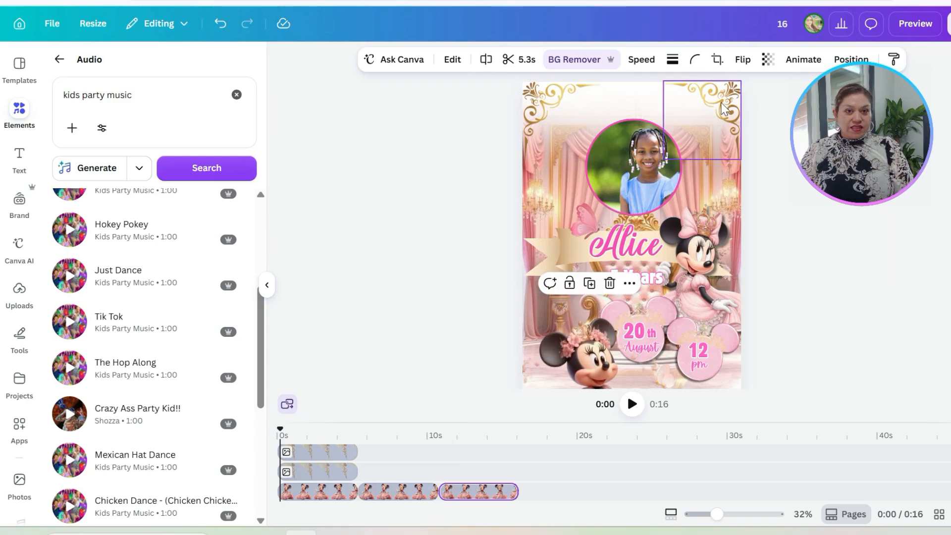
left_click(552, 100)
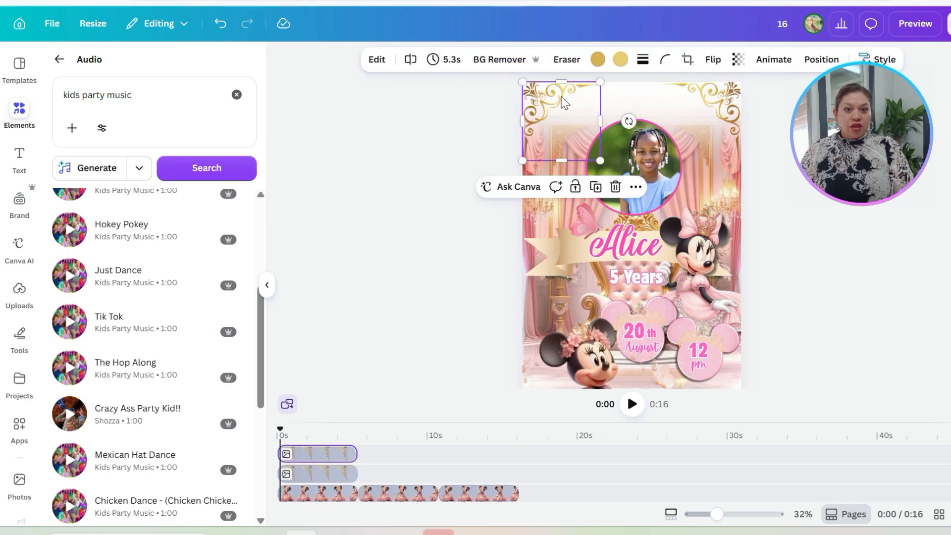
left_click(400, 495)
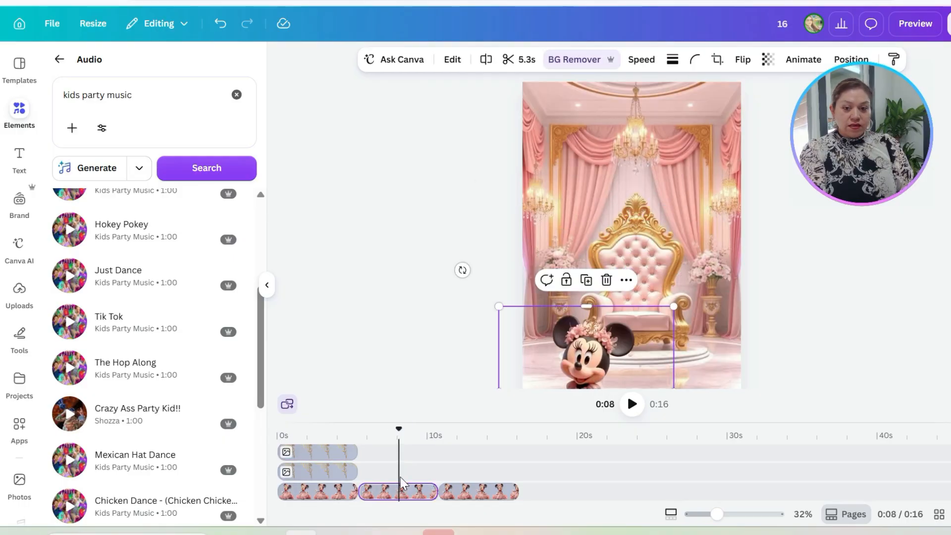
key("ctrl+z")
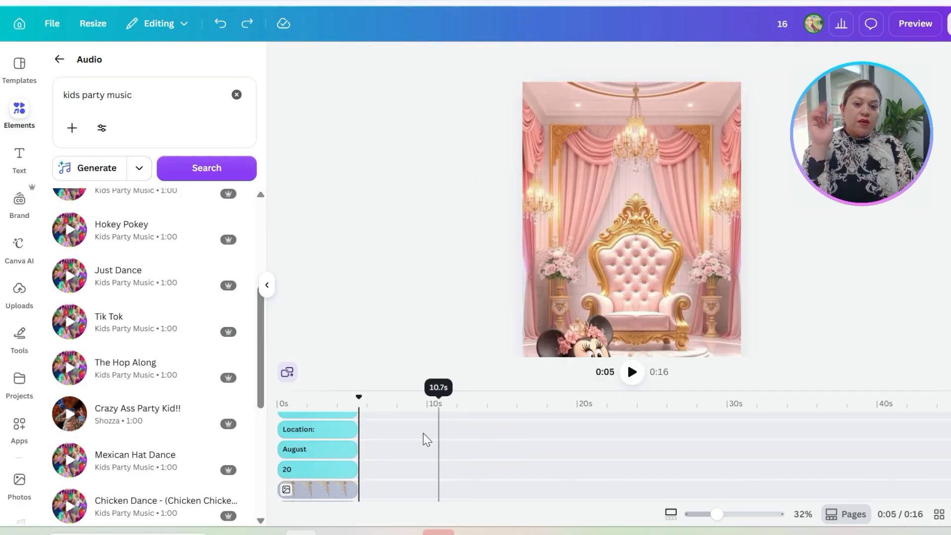
Step: Extend the two gold corner ornament clips above the Minnie track to 10.7 s, level with the end of the second Minnie clip
mouse_move(357, 402)
left_mouse_down()
mouse_move(333, 405)
mouse_move(324, 420)
mouse_move(340, 419)
left_mouse_up()
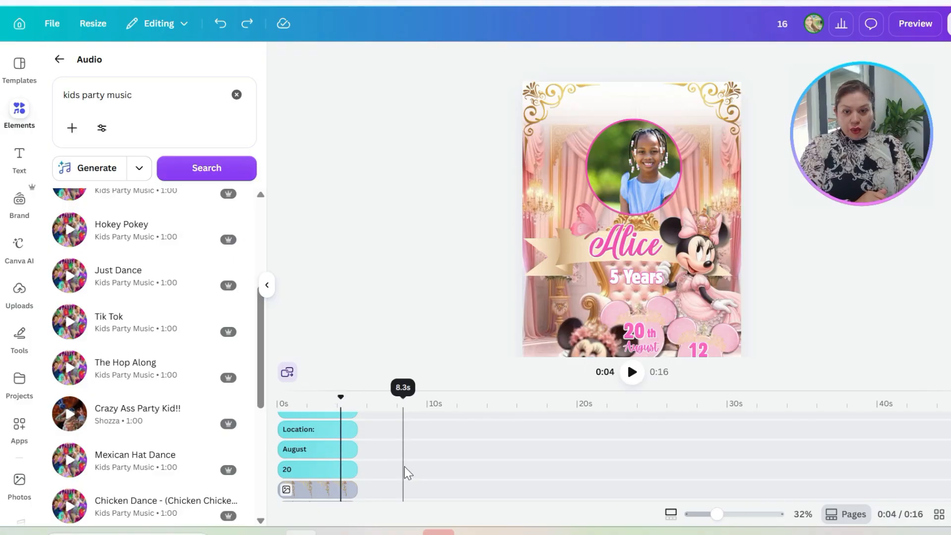
scroll(405, 465, "down", 2)
left_click(349, 461)
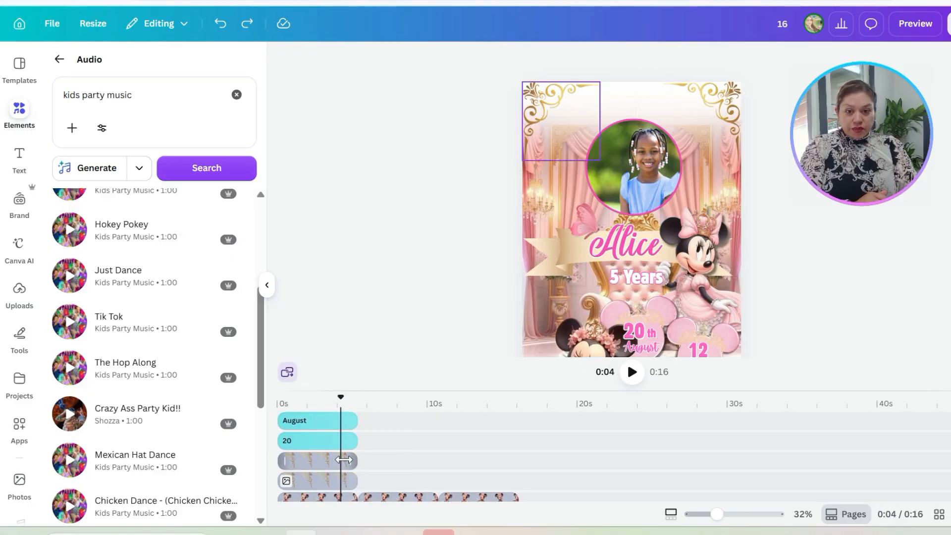
left_click_drag(354, 461, 437, 460)
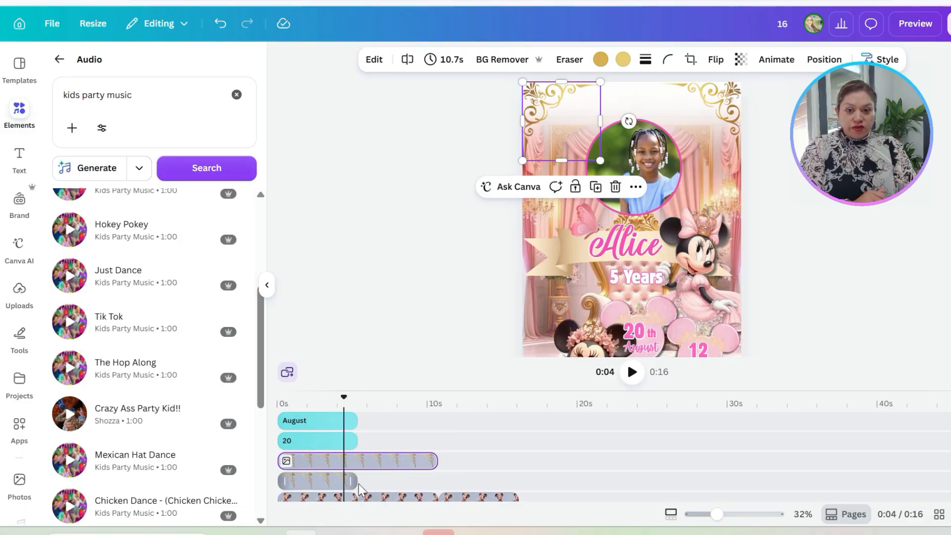
left_click_drag(358, 487, 438, 481)
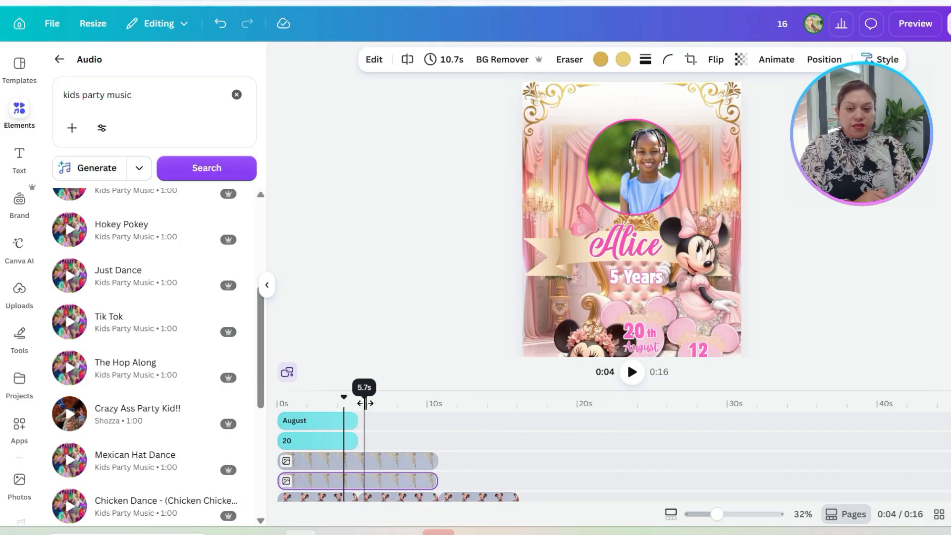
Step: Extend the gold ornament clips above and below the Minnie track to 16.0 s, level with the end of the third Minnie clip
left_click_drag(365, 403, 519, 430)
scroll(414, 467, "down", 1)
scroll(406, 450, "up", 2)
left_click(400, 436)
scroll(369, 440, "down", 3)
scroll(485, 446, "up", 3)
left_click_drag(437, 476, 520, 476)
scroll(515, 478, "down", 2)
left_click_drag(515, 390, 509, 234)
left_click_drag(438, 418, 517, 418)
left_click(504, 398)
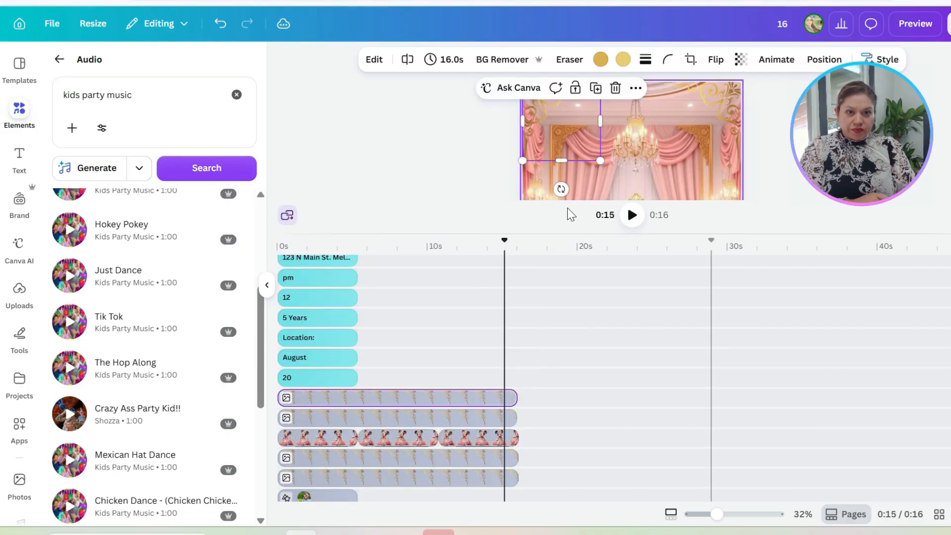
Step: Extend the pale overlay layers just above the background track to the end of the last background clip
left_click_drag(504, 240, 279, 285)
scroll(354, 371, "down", 8)
left_click(334, 428)
left_click(347, 368)
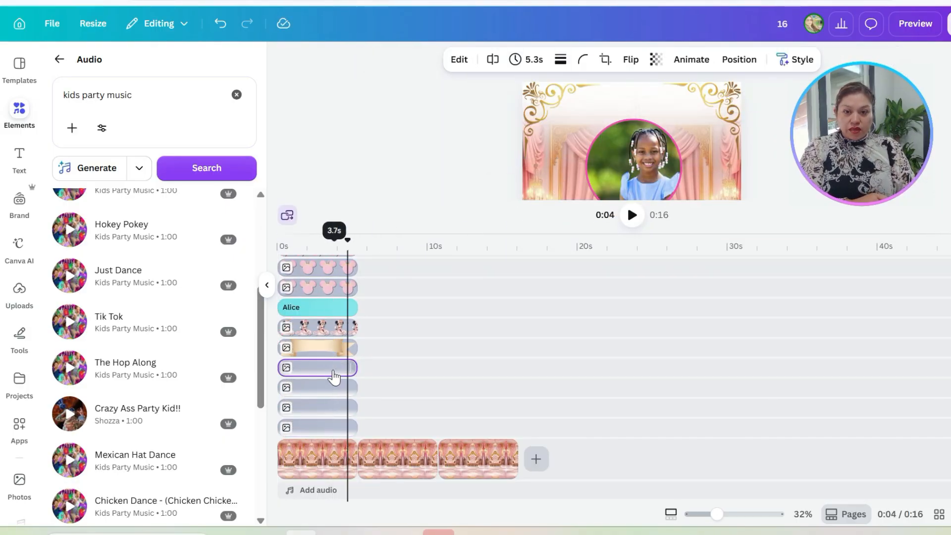
left_click(318, 388, "shift")
left_click(340, 407, "shift")
left_click(335, 427, "shift")
left_click_drag(357, 368, 518, 368)
Step: Extend the girl's circular photo to 16.0 s so it ends level with the gold ornament clips
scroll(466, 376, "up", 3)
left_click(344, 364)
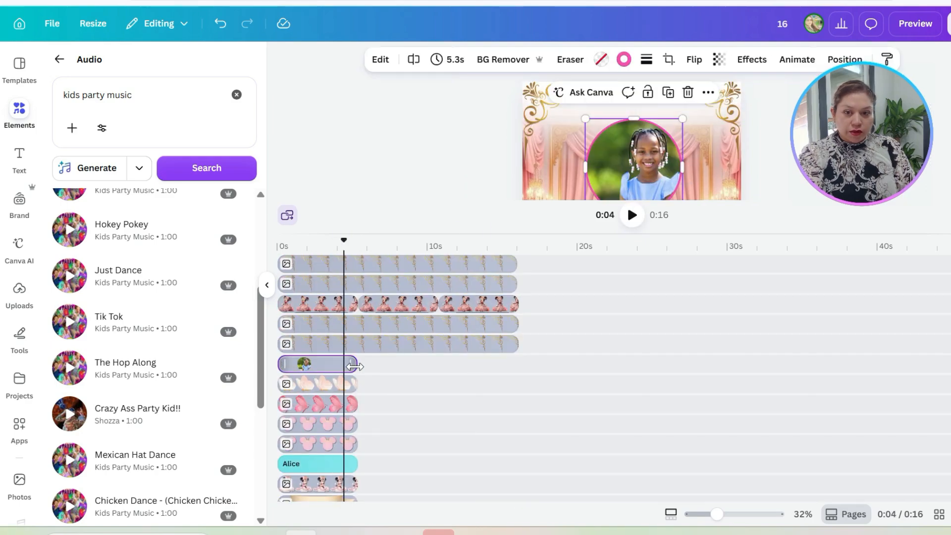
left_click_drag(354, 366, 517, 366)
Step: Play the extended video from the start and compare the frames at about 7 and 3 seconds
left_click_drag(343, 240, 278, 242)
left_click_drag(594, 234, 596, 423)
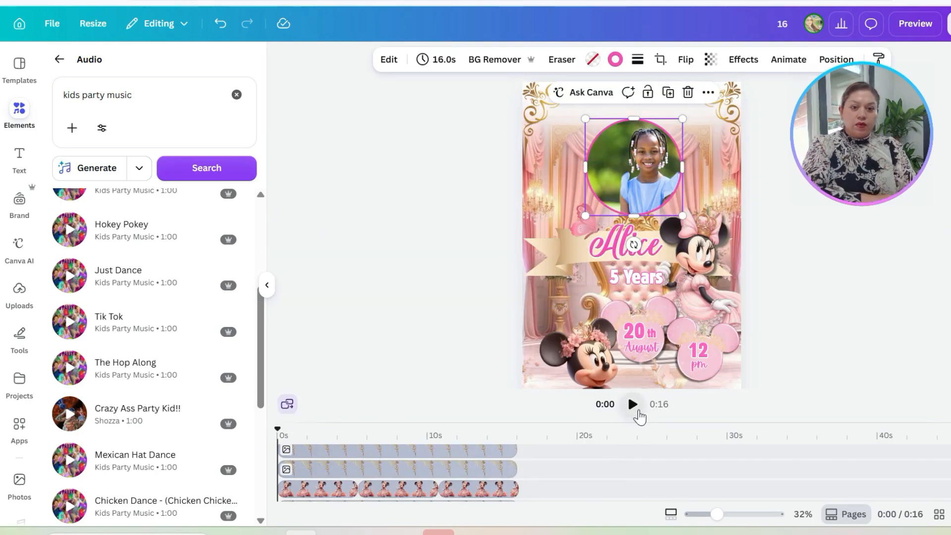
left_click(636, 412)
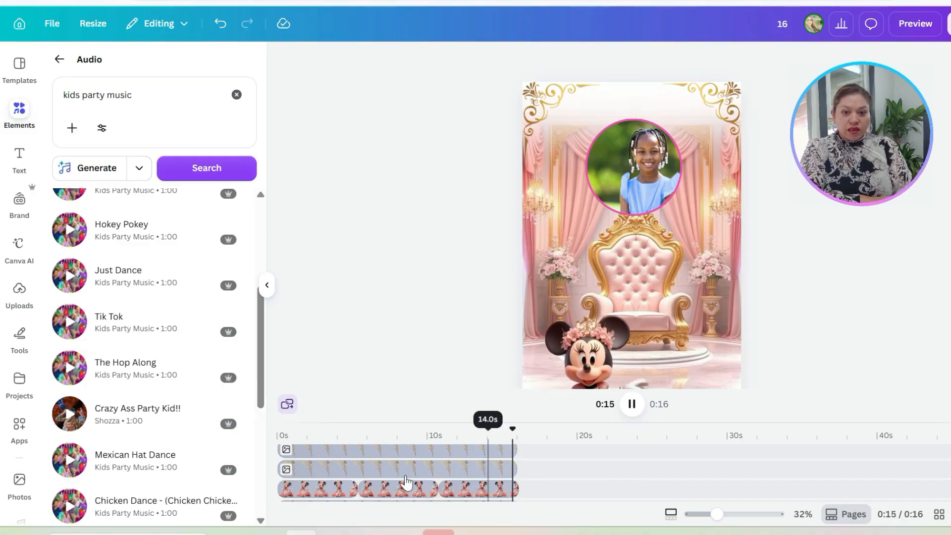
left_click(385, 496)
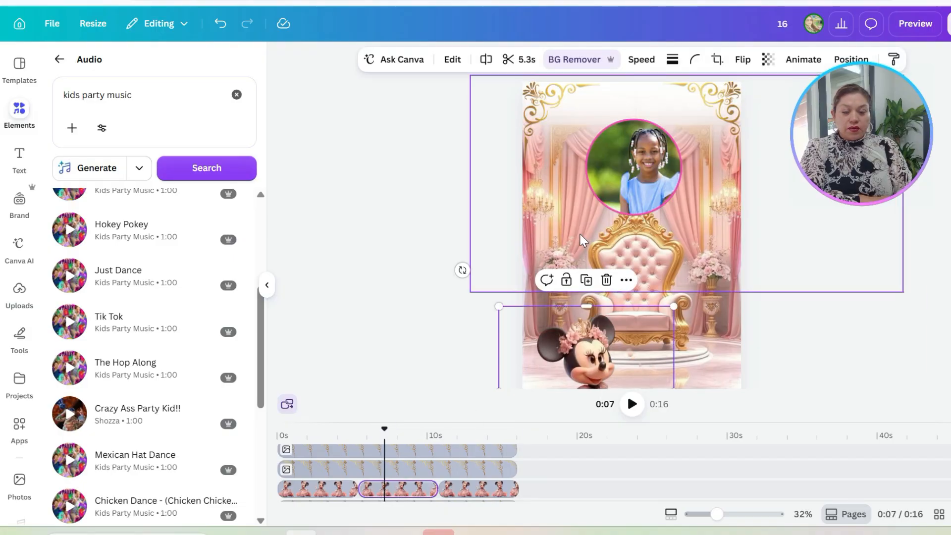
left_click(325, 434)
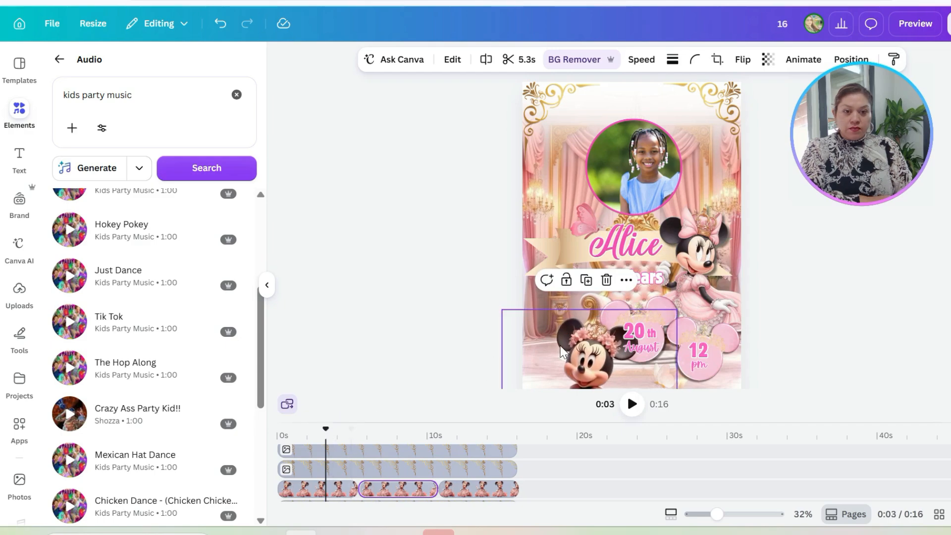
left_click(492, 298)
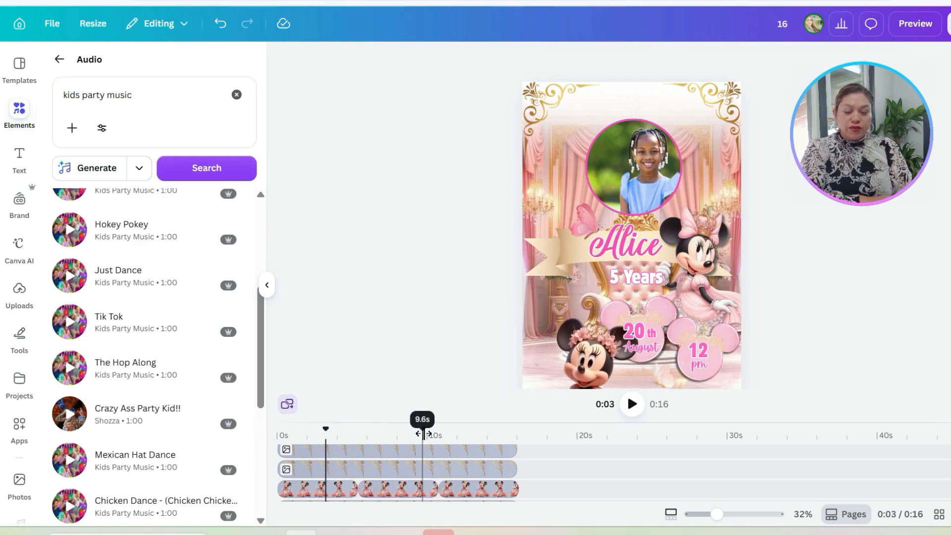
Step: Open Google in a new browser tab and ask AI Mode for a "poem for 5 year old birthday girl"
key("ctrl+t")
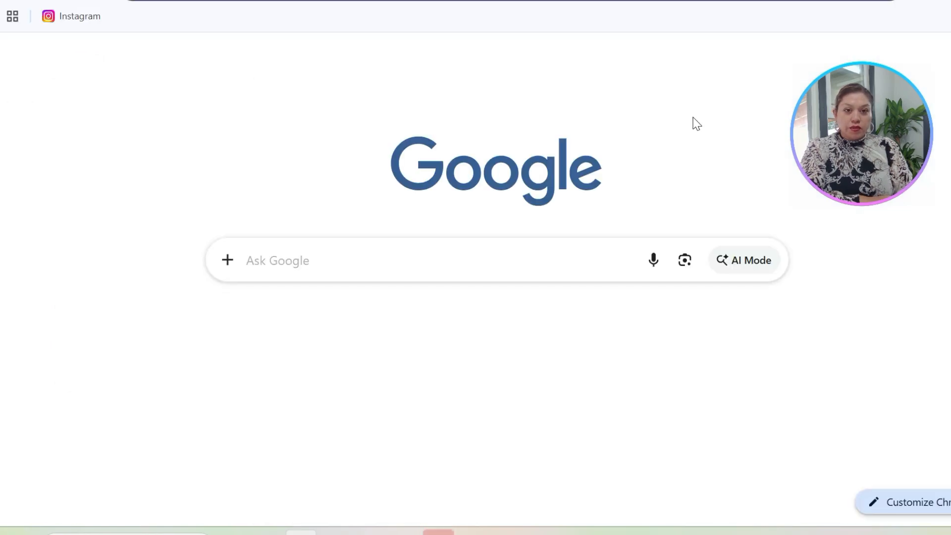
left_click(312, 260)
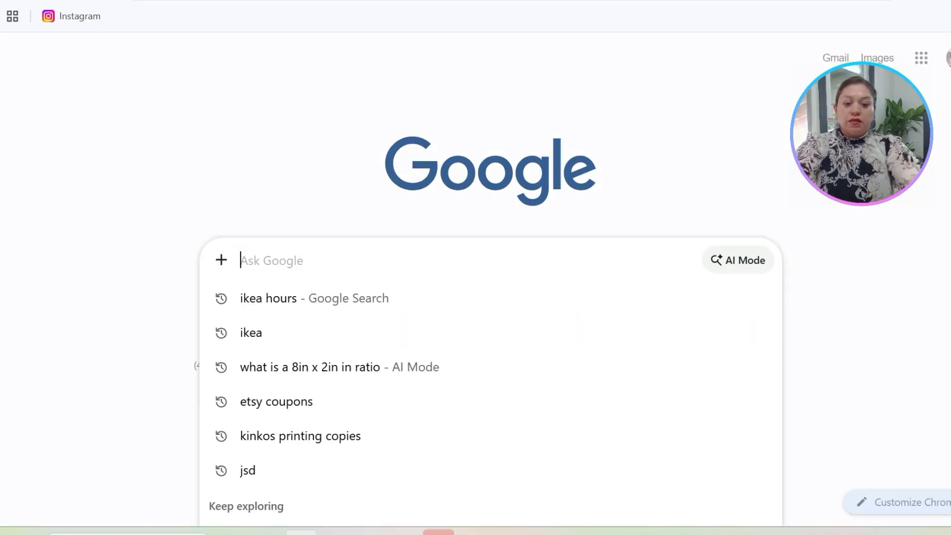
type("poem for 5 year old birthday girl")
left_click(752, 263)
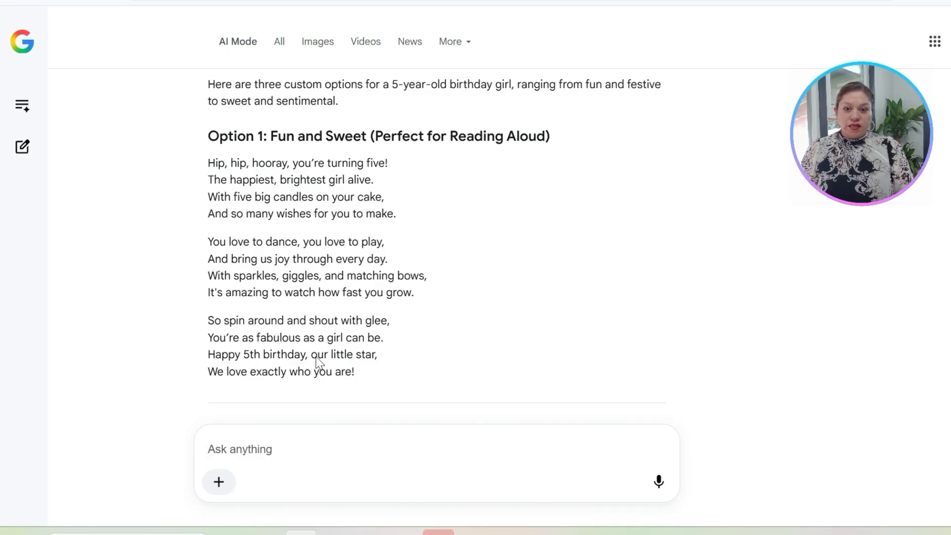
Step: Copy the last verse of the Option 1 poem and return to the Canva design with the playhead at about 5.4 s
left_click_drag(208, 320, 373, 367)
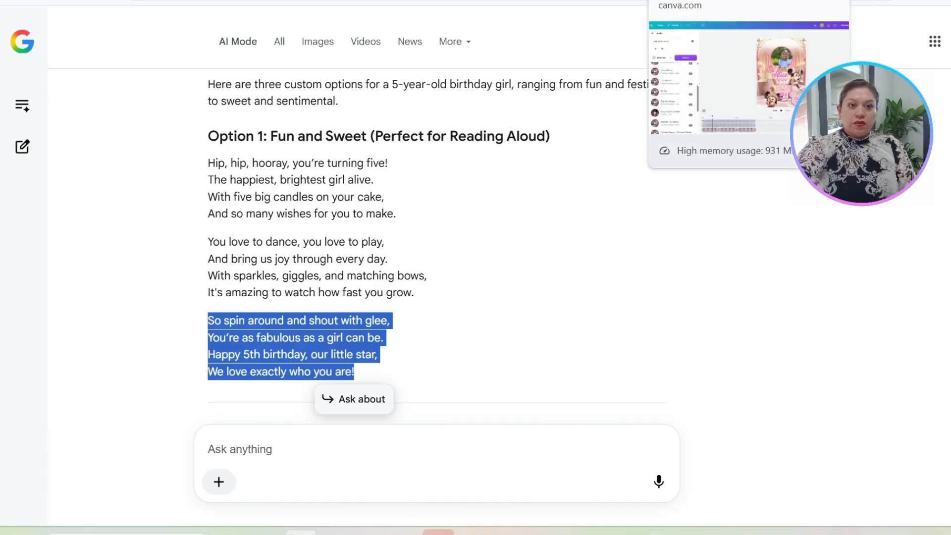
left_click(693, 1)
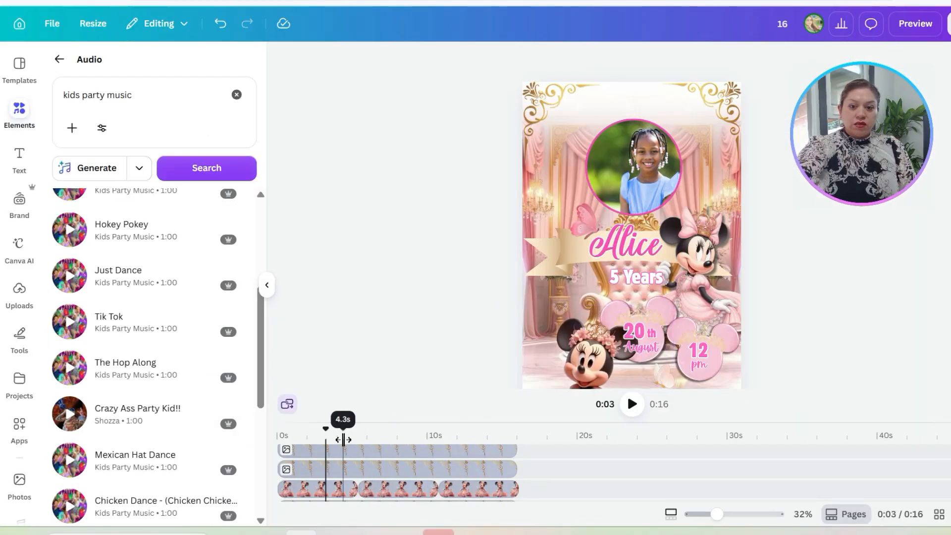
left_click(359, 442)
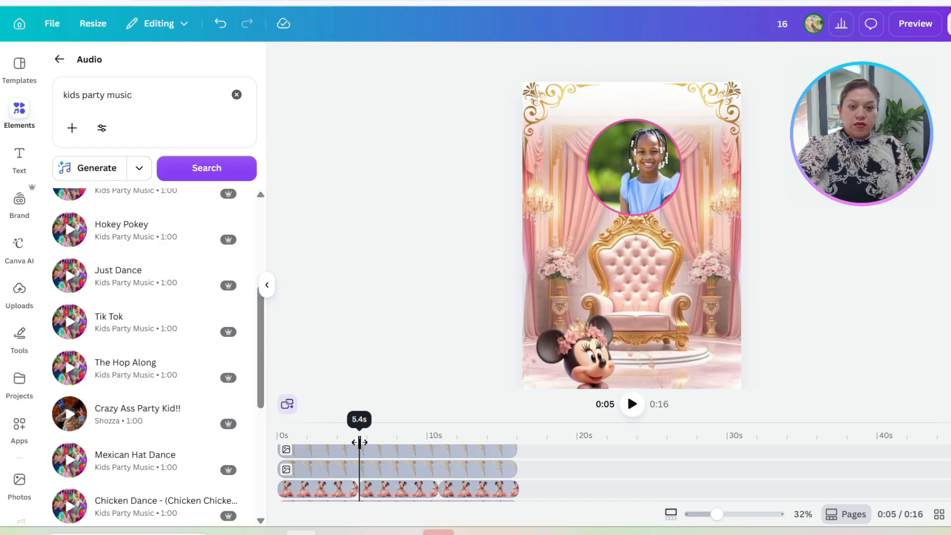
Step: Browse the ready-made font combinations for a text style that suits the verse
left_click(12, 159)
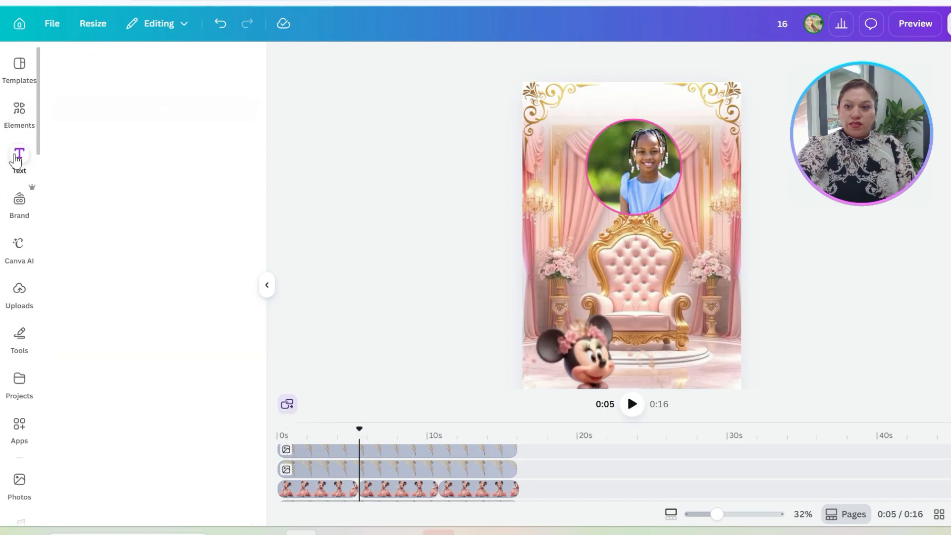
scroll(134, 406, "down", 5)
scroll(142, 421, "down", 2)
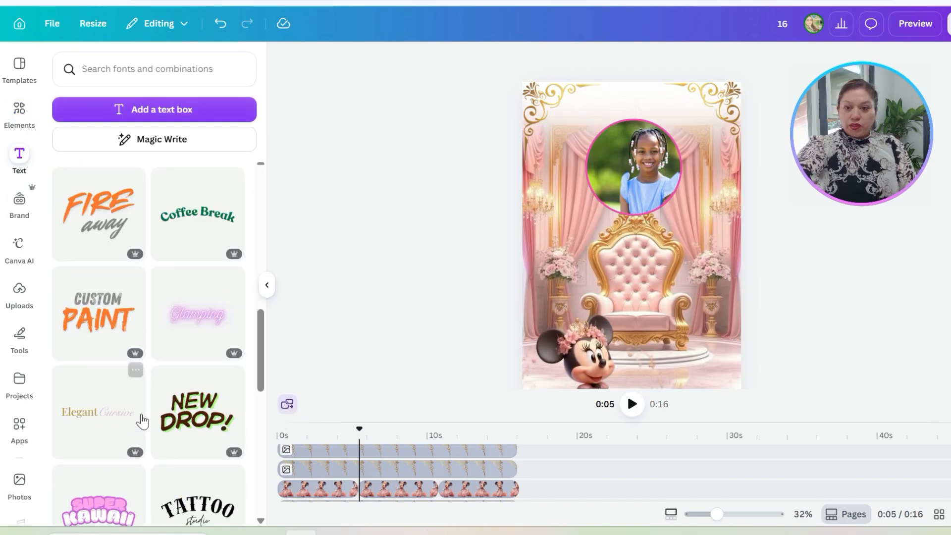
scroll(144, 405, "down", 3)
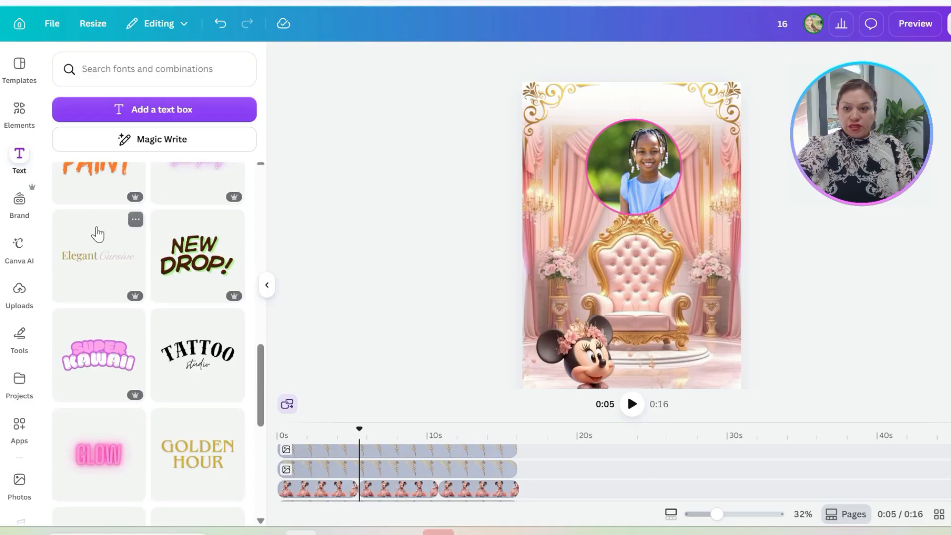
scroll(148, 469, "down", 7)
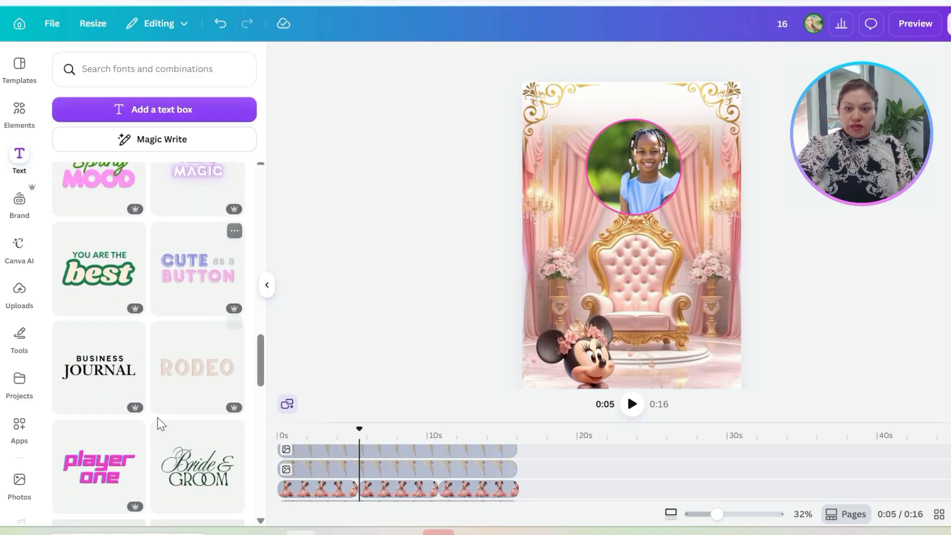
scroll(158, 431, "down", 3)
scroll(157, 431, "up", 6)
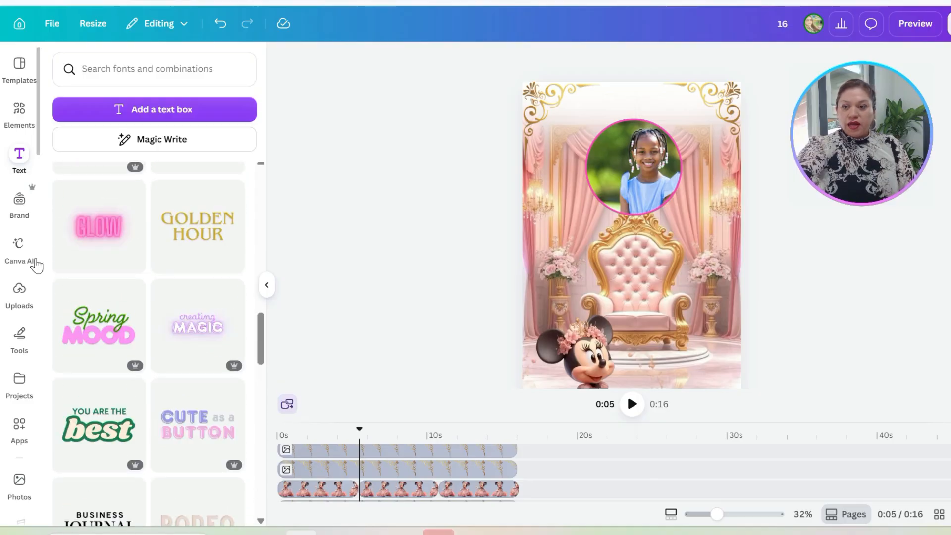
scroll(99, 283, "up", 7)
Step: Add a text box from about 5.4 s, fill it with the copied verse, and move it up just below the girl's face
left_click(158, 110)
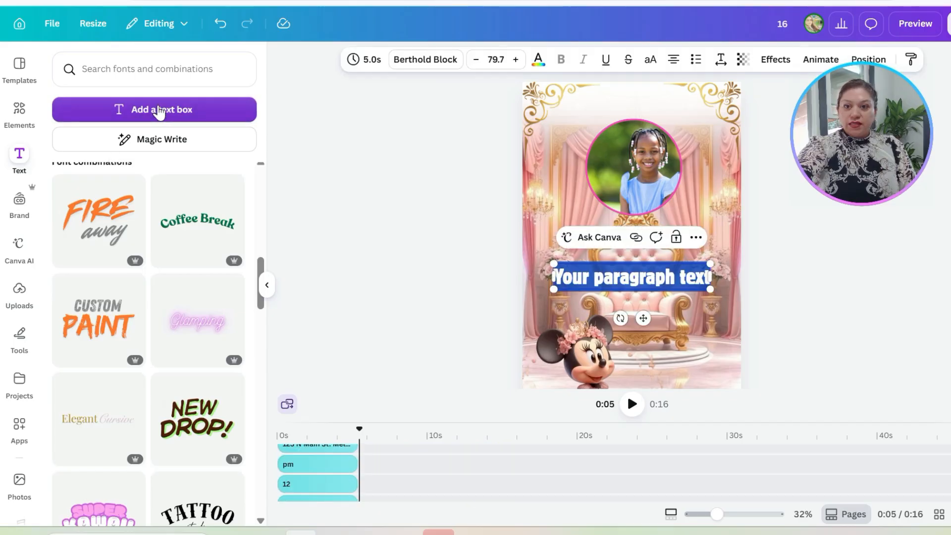
key("ctrl+v")
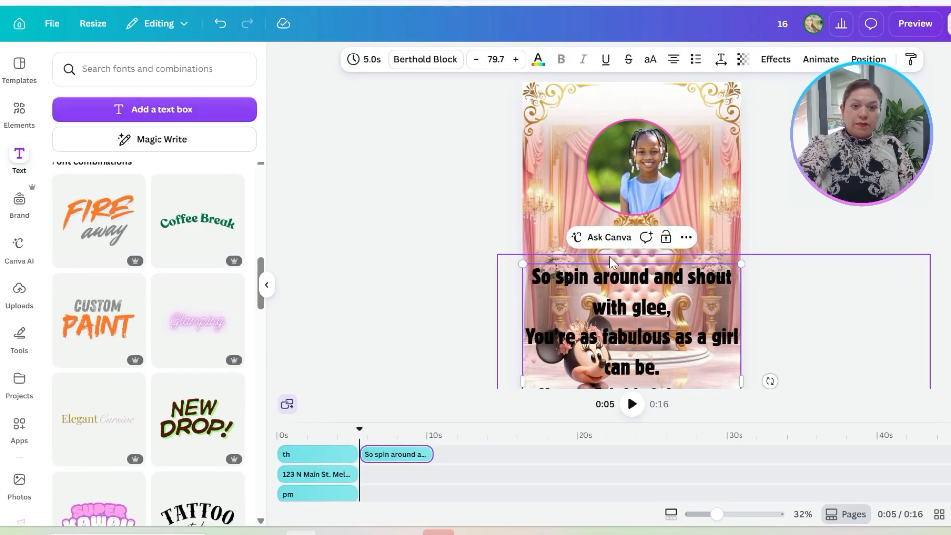
left_click(521, 421)
left_click_drag(632, 281, 632, 227)
Step: Set the whole verse's font to Arimo and its size to 36
double_click(632, 228)
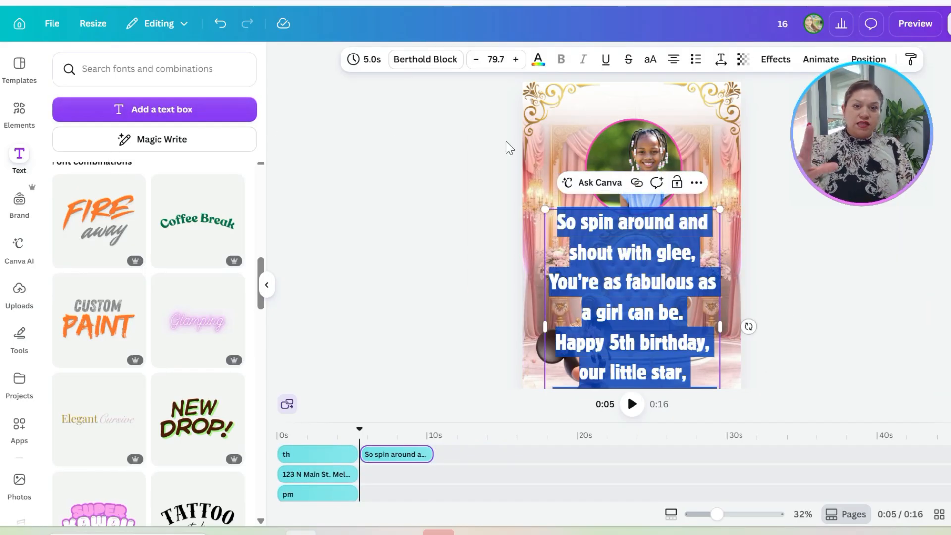
left_click(420, 64)
scroll(146, 337, "down", 3)
left_click(103, 410)
left_click(495, 59)
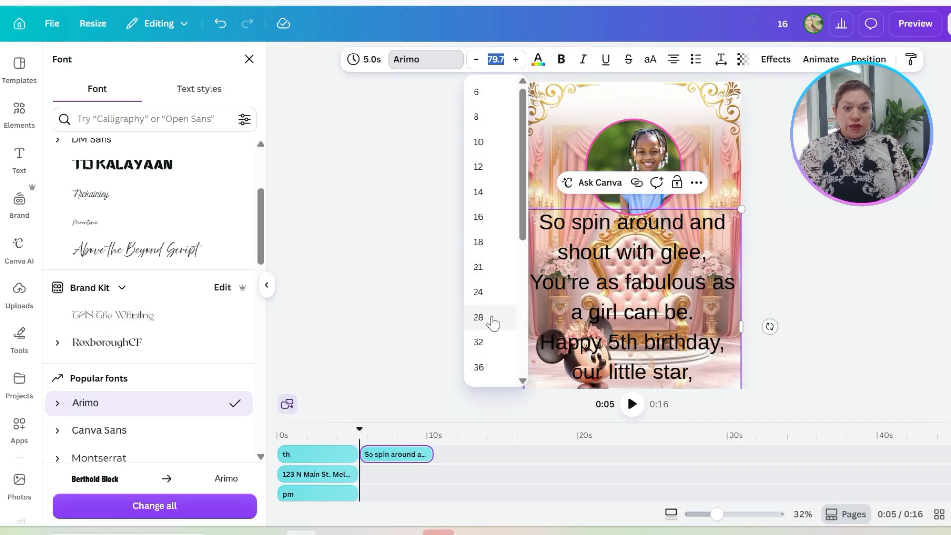
left_click(478, 365)
Step: Try Poppins on the verse, and change its font to Agrandir
scroll(149, 297, "down", 5)
left_click(89, 200)
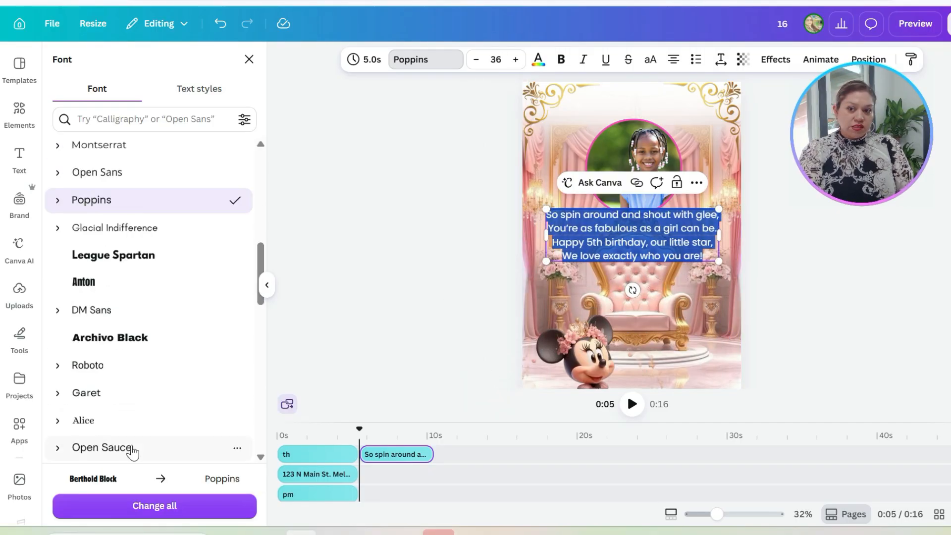
scroll(113, 441, "down", 8)
left_click(110, 248)
left_click(116, 336)
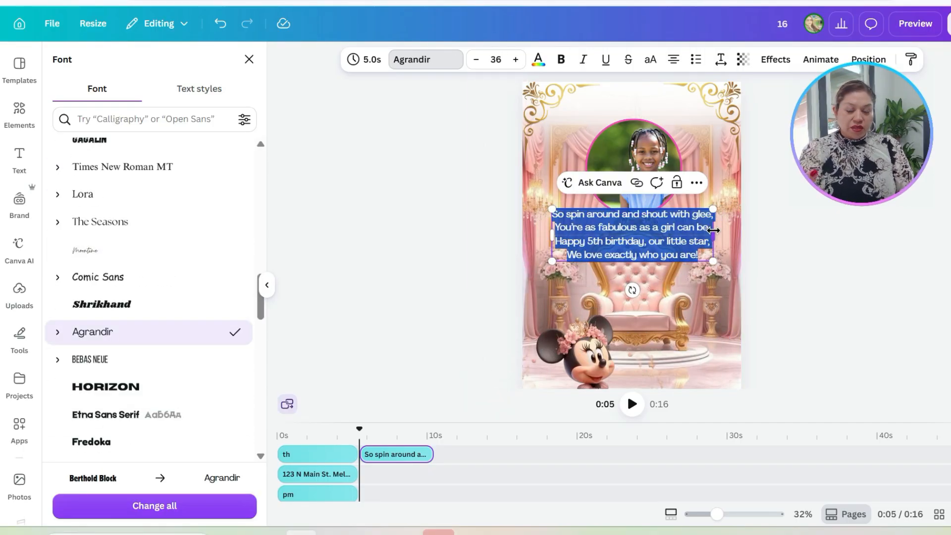
Step: Increase the verse's font size to 42, move the text box slightly down, and select all of its text
left_click(515, 59)
left_click(515, 60)
left_click(516, 59)
left_click(515, 59)
left_click(515, 60)
left_click(757, 290)
left_click_drag(648, 263, 648, 269)
triple_click(648, 268)
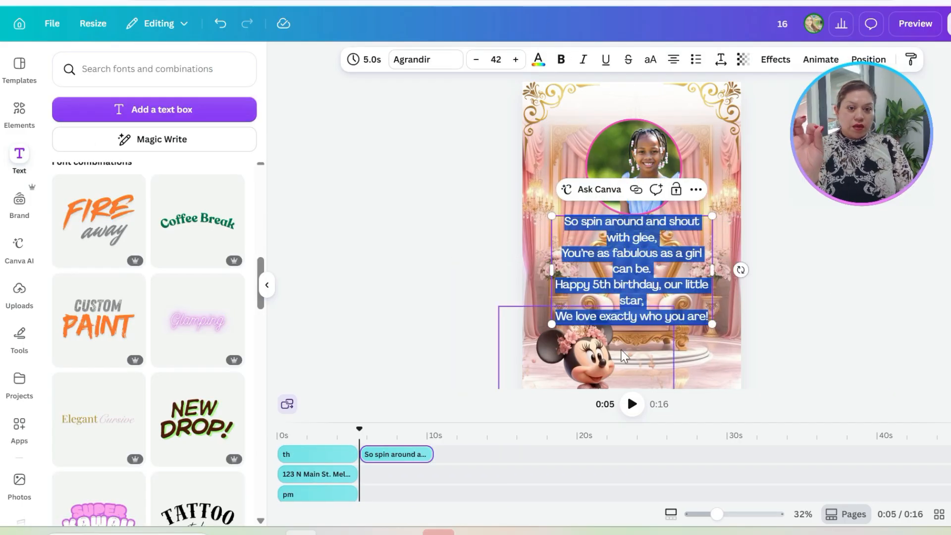
Step: Search the graphics for "pink shadow round" and add the soft pink round shadow to the page
left_click(16, 112)
type("pink shadow round")
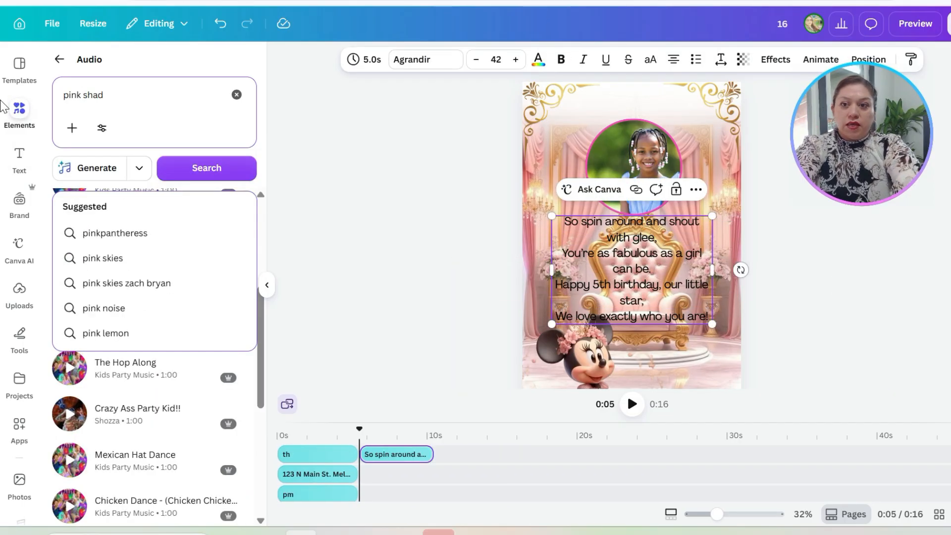
key("Return")
key("ctrl+a")
key("ctrl+c")
left_click(59, 60)
left_click(148, 356)
left_click(144, 95)
key("ctrl+v")
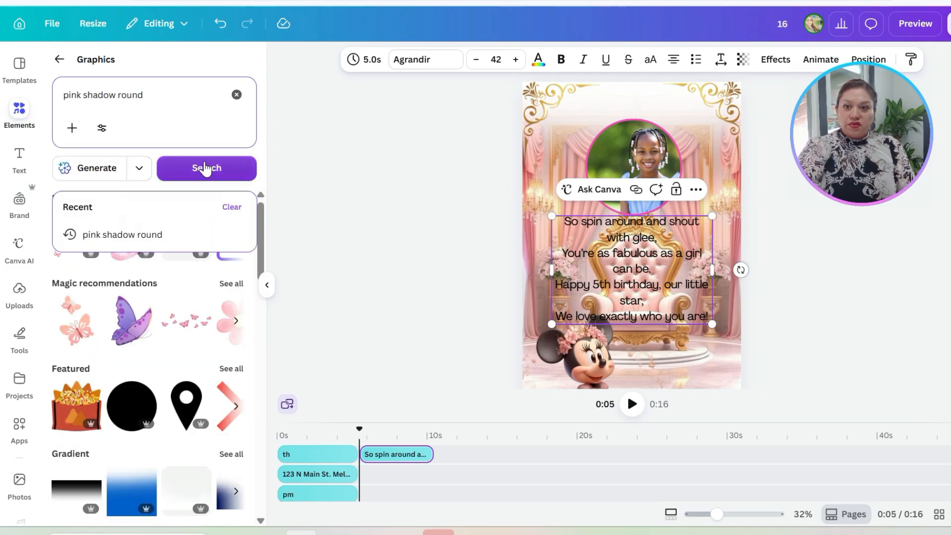
left_click(207, 168)
scroll(138, 378, "down", 4)
scroll(205, 445, "up", 1)
left_click(215, 222)
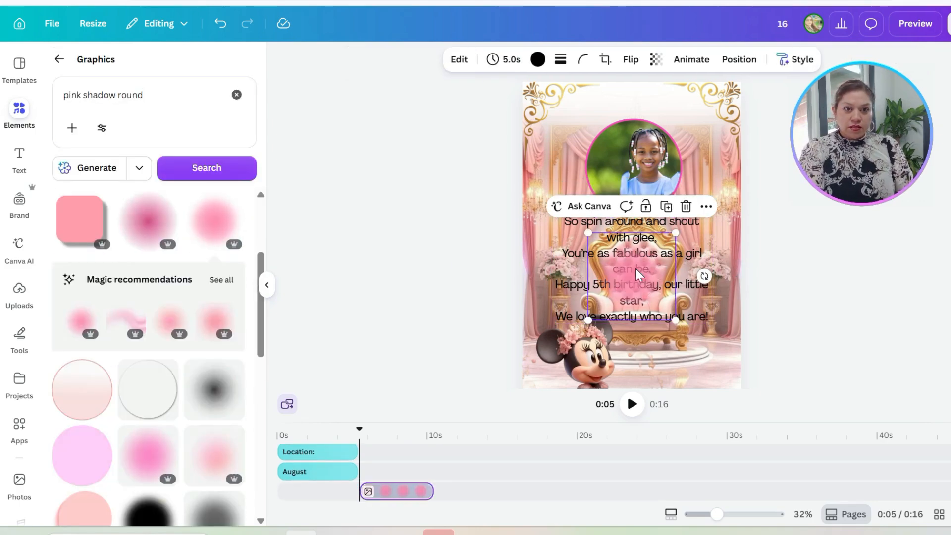
Step: Enlarge the pink shadow to about the page's full width and centre it over the verse
left_click_drag(636, 277, 625, 276)
left_click_drag(587, 232, 504, 200)
left_click_drag(676, 320, 776, 376)
left_click_drag(638, 286, 630, 269)
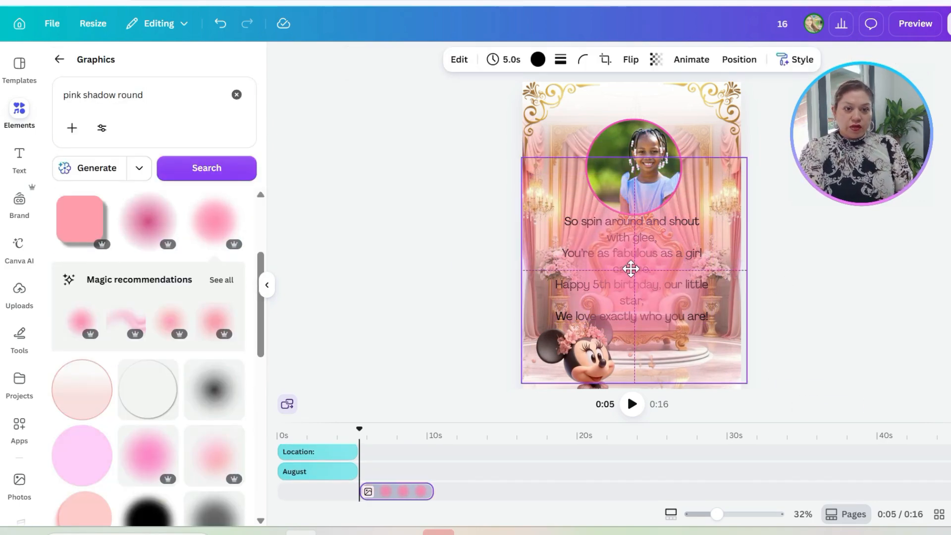
Step: Move the pink shadow's layer down the stack, behind the verse and the girl's photo
left_click(738, 59)
left_click(198, 89)
left_click_drag(148, 404, 153, 441)
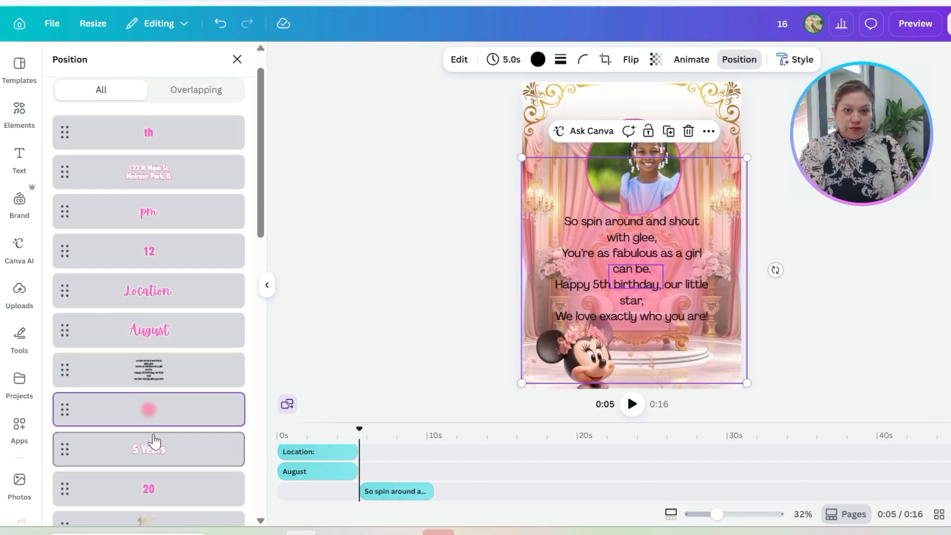
scroll(178, 425, "down", 1)
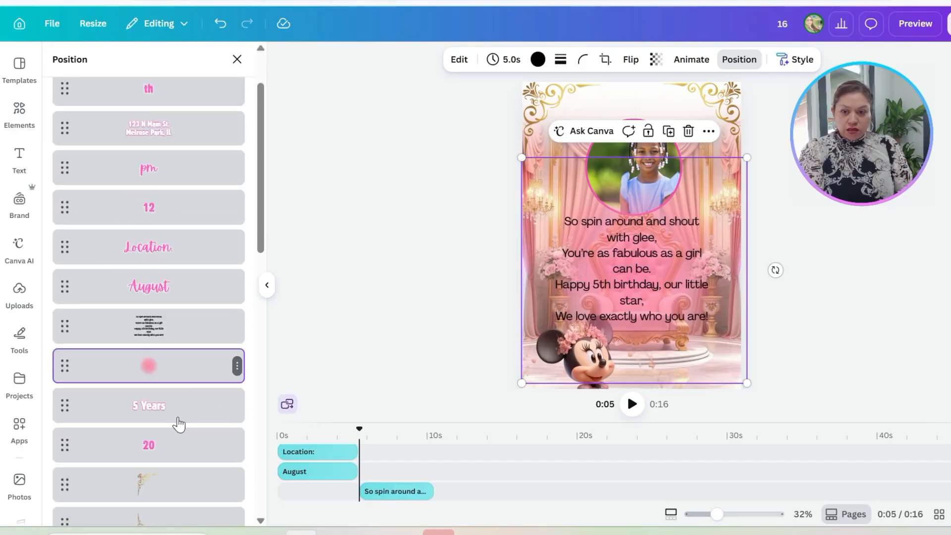
scroll(157, 361, "down", 7)
mouse_move(158, 364)
left_mouse_down()
mouse_move(155, 439)
mouse_move(158, 347)
left_mouse_up()
scroll(158, 347, "down", 6)
Step: Narrow and recentre the verse's text box, and set its line spacing to 1.15
left_click(636, 271)
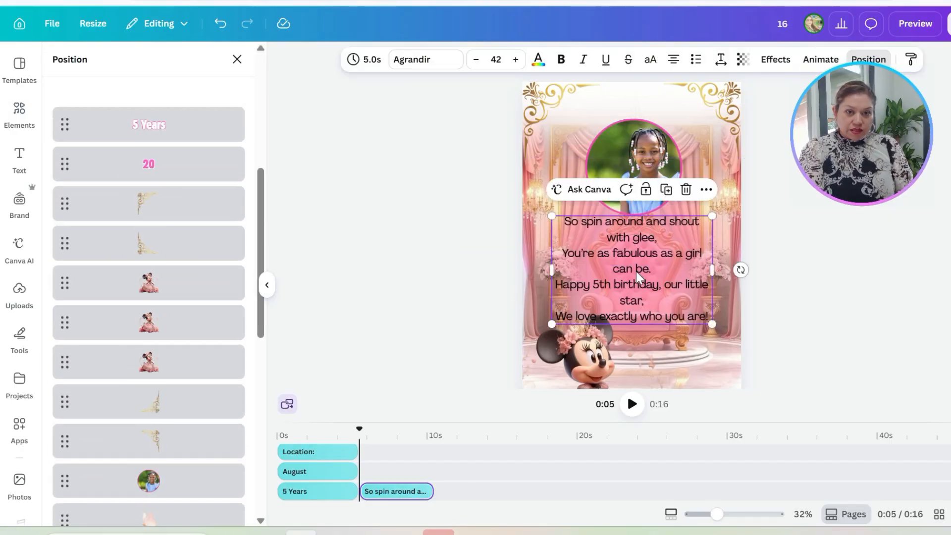
left_click(634, 276)
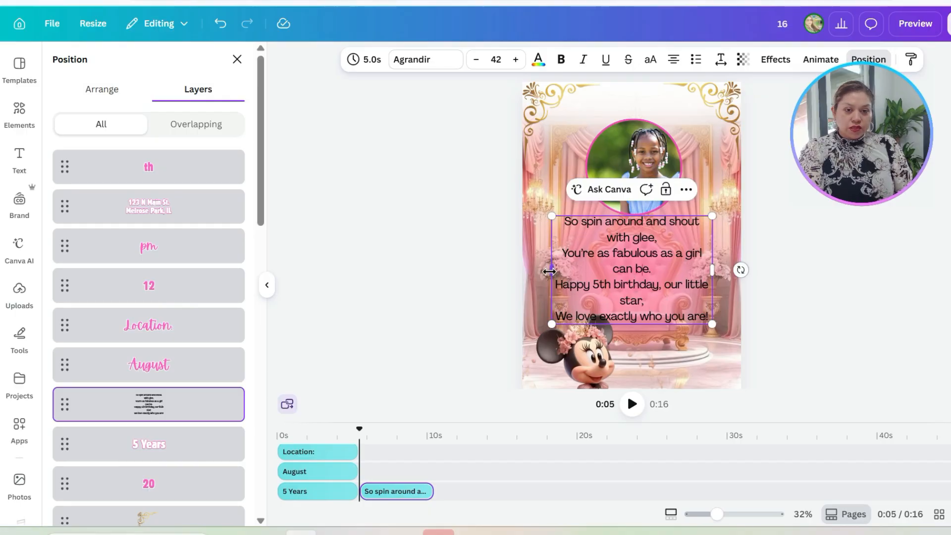
left_click_drag(549, 271, 575, 272)
left_click_drag(640, 283, 630, 286)
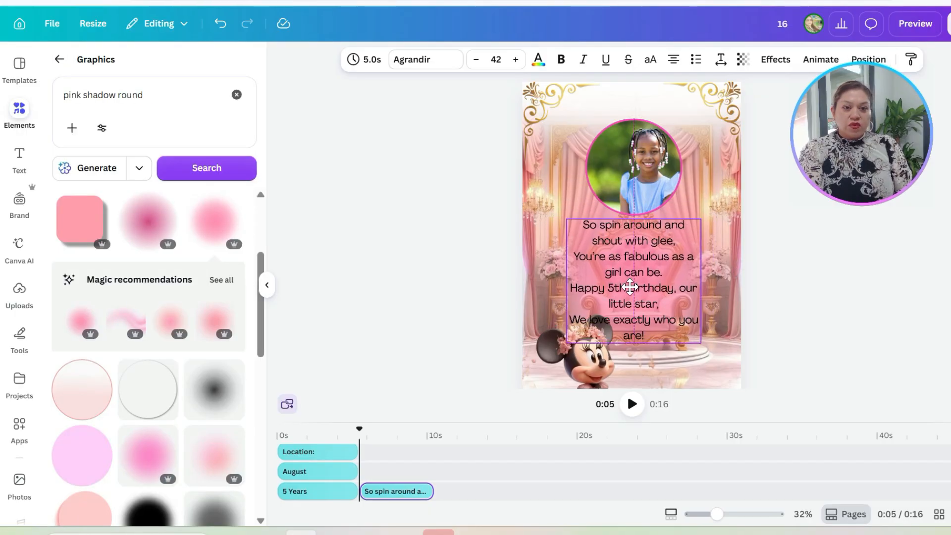
left_click(721, 59)
left_click_drag(698, 154, 687, 155)
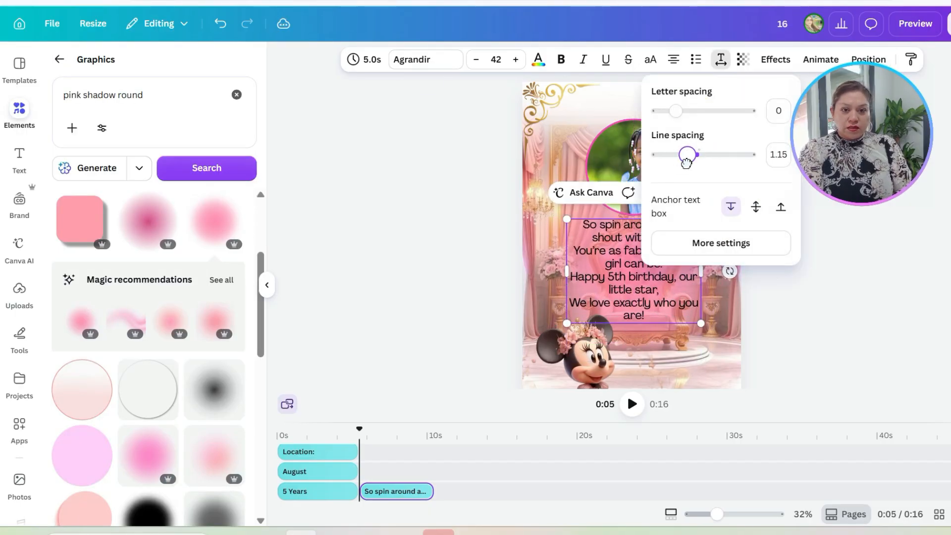
Step: Make the whole verse italic and colour it white
left_click(610, 276)
key("ctrl+a")
key("ctrl+i")
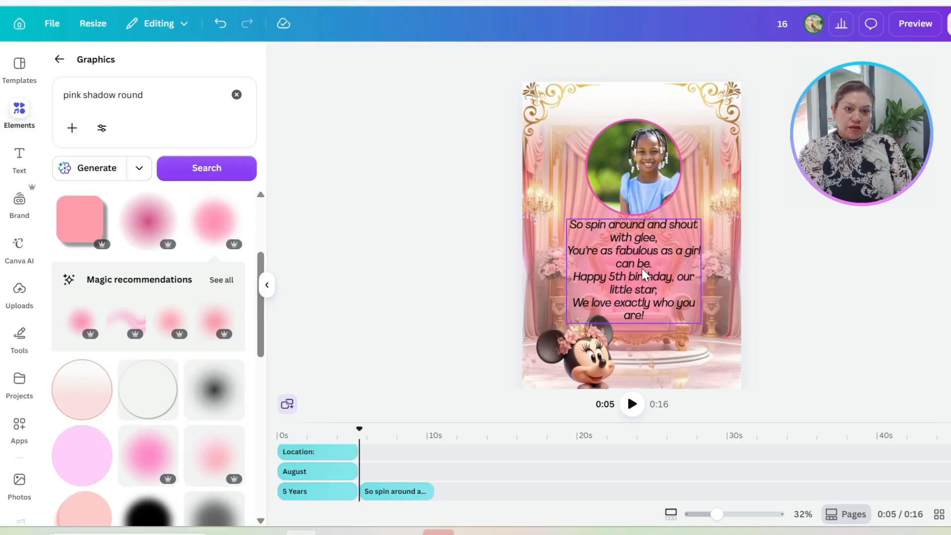
left_click(537, 59)
key("Escape")
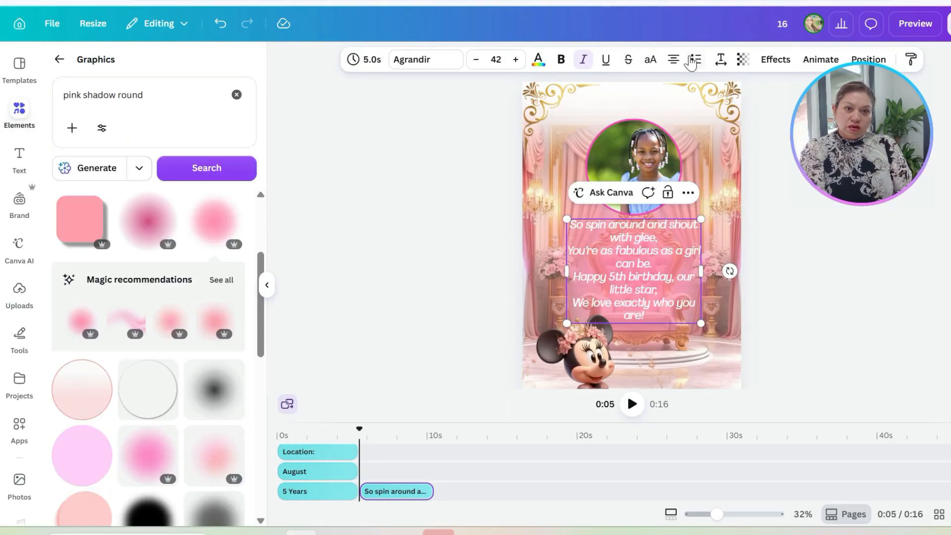
Step: Delete the pink shadow graphic's layer from behind the verse
left_click(868, 60)
scroll(221, 441, "down", 10)
left_click(205, 303)
key("Delete")
Step: Search the graphics for "dark pink shadow round" and add a bright pink round shadow to the page
left_click(19, 114)
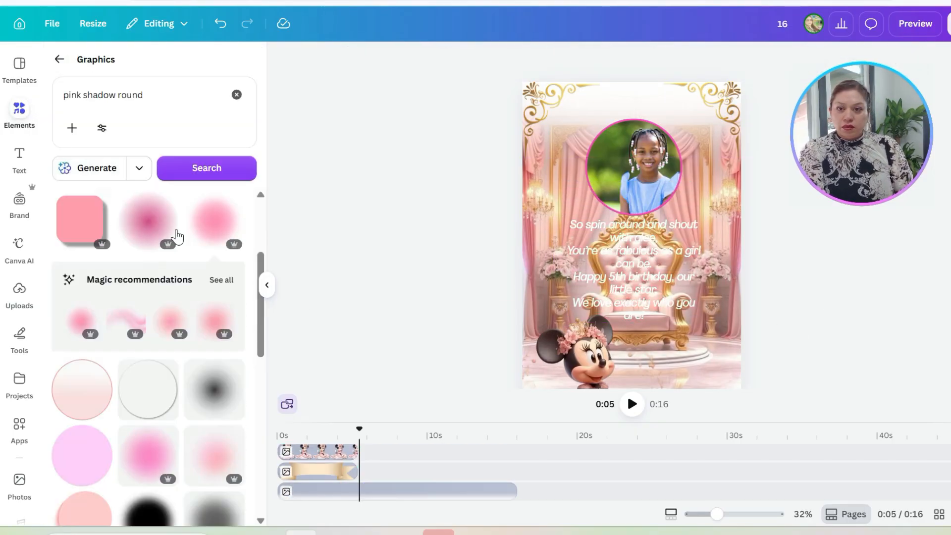
scroll(177, 236, "down", 5)
scroll(177, 297, "up", 3)
left_click(63, 95)
type("dark")
key("Return")
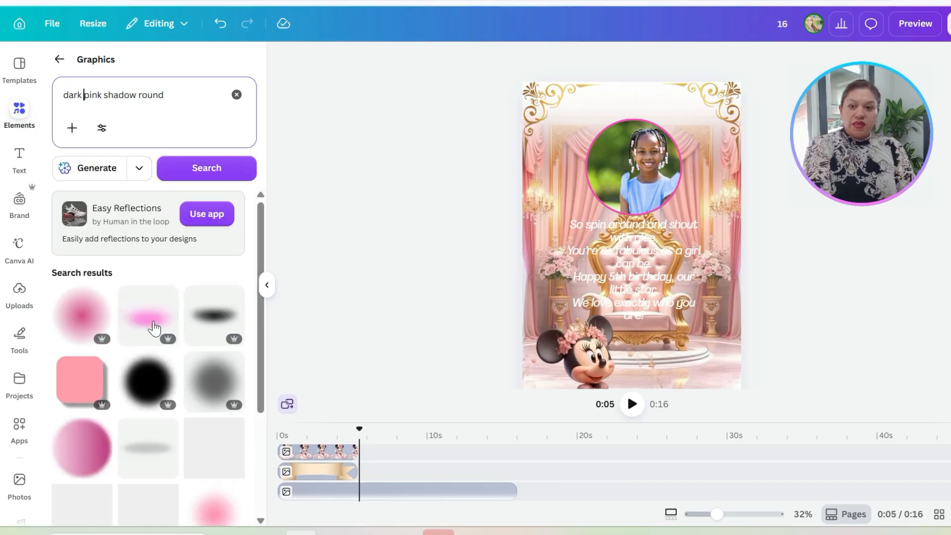
scroll(155, 327, "down", 3)
left_click(96, 421)
Step: Move the new pink shadow's layer down behind the verse, and shift the verse slightly down
left_click(798, 59)
left_click_drag(166, 161, 159, 463)
left_click(237, 59)
left_click_drag(631, 281, 631, 287)
Step: Add a decorative script text from the font combinations at about 10 s and set its size to 104
left_click_drag(359, 430, 435, 430)
left_click(20, 159)
scroll(124, 395, "down", 10)
scroll(123, 399, "down", 10)
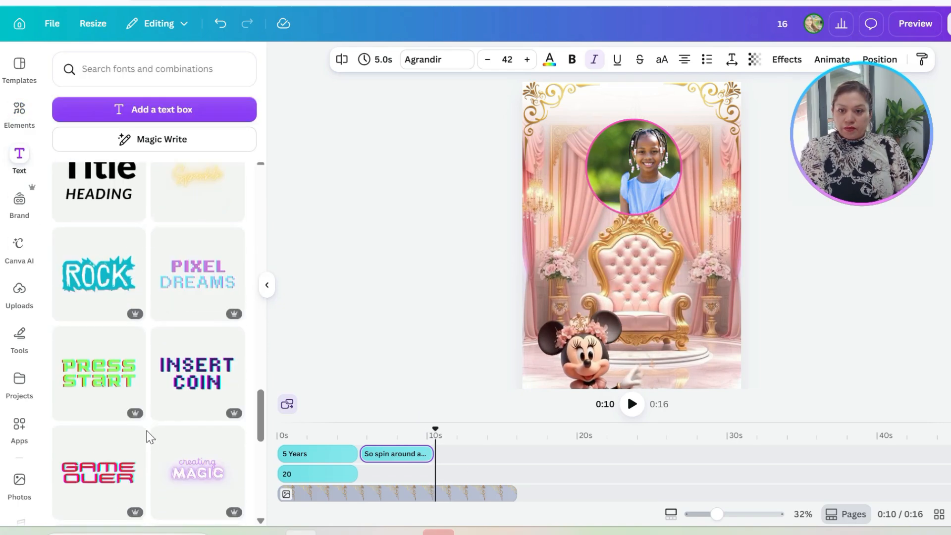
left_click(187, 461)
left_click(507, 60)
left_click(495, 321)
Step: Colour the script text dark magenta and replace its wording with "Hope to see you there!"
left_click(549, 60)
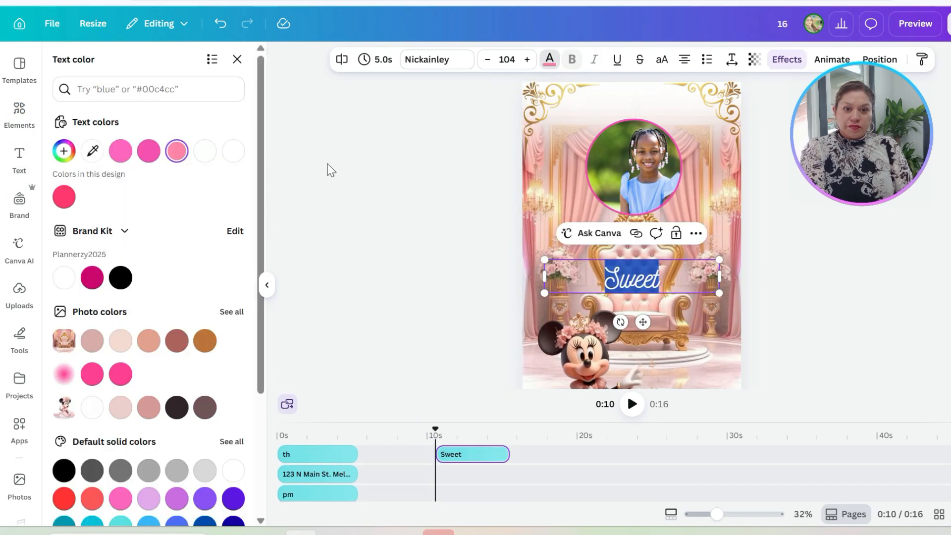
left_click(92, 277)
double_click(631, 278)
type("Hope to see you there!")
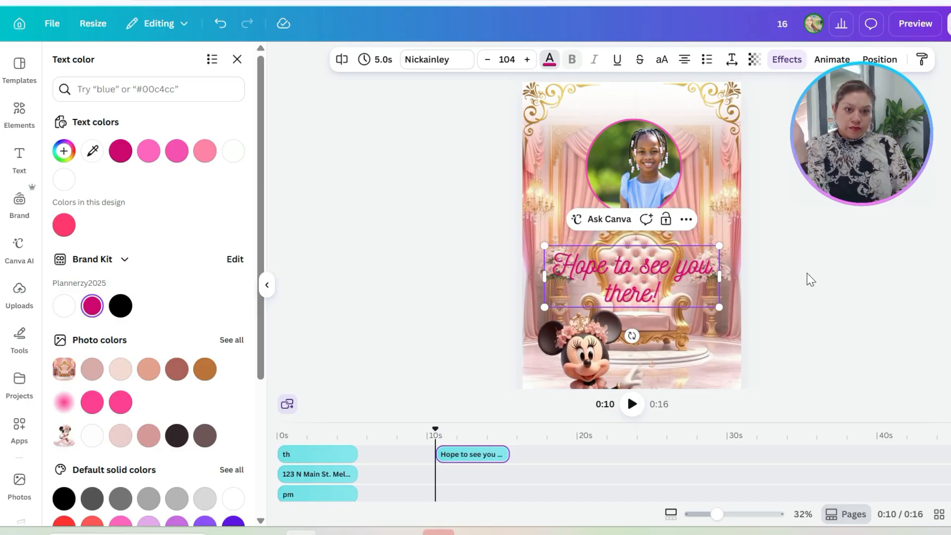
left_click(807, 273)
Step: Recolour the "Hope to see you there!" text with the dark mauve from the Minnie image's photo colours
double_click(644, 278)
left_click(549, 60)
left_click(205, 407)
left_click(867, 284)
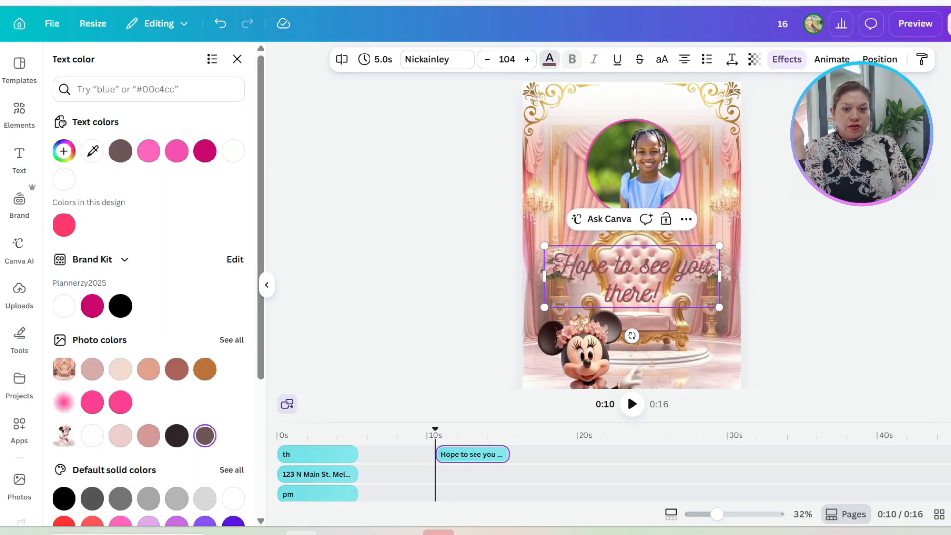
Step: Try an enlarged soft pink round shadow at the closing text, and remove it
left_click(19, 114)
left_click(237, 353)
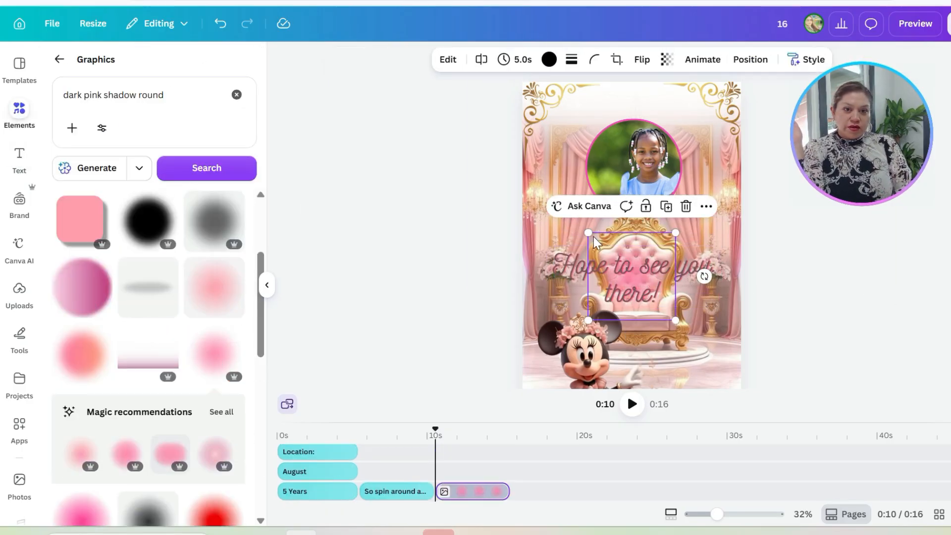
left_click_drag(587, 231, 530, 174)
left_click_drag(676, 319, 752, 393)
key("Delete")
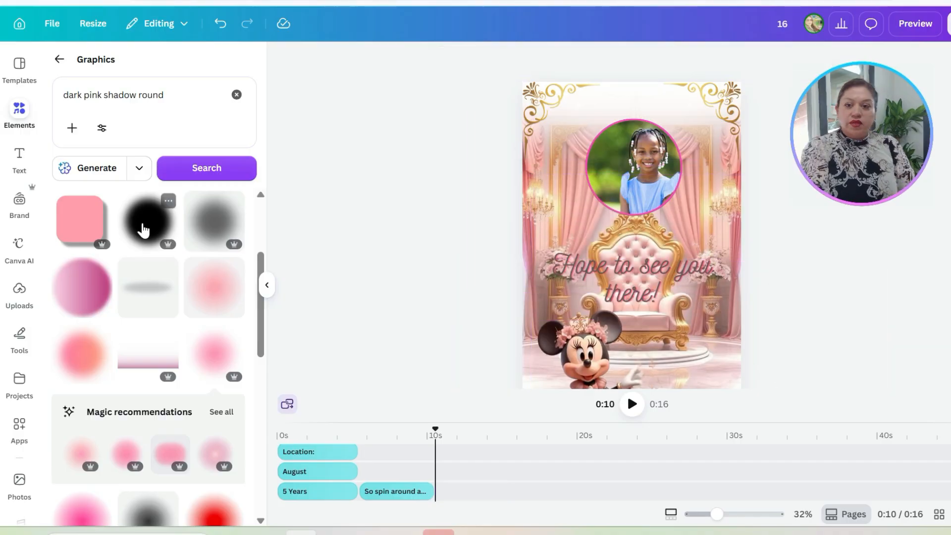
Step: Search the graphics for "white shadow round" and add the soft white round shadow at the closing text
left_click_drag(101, 95, 2, 118)
type("white")
key("Return")
left_click(148, 316)
Step: Reduce the white shadow's opacity and enlarge it to about the page's full width
left_click(737, 59)
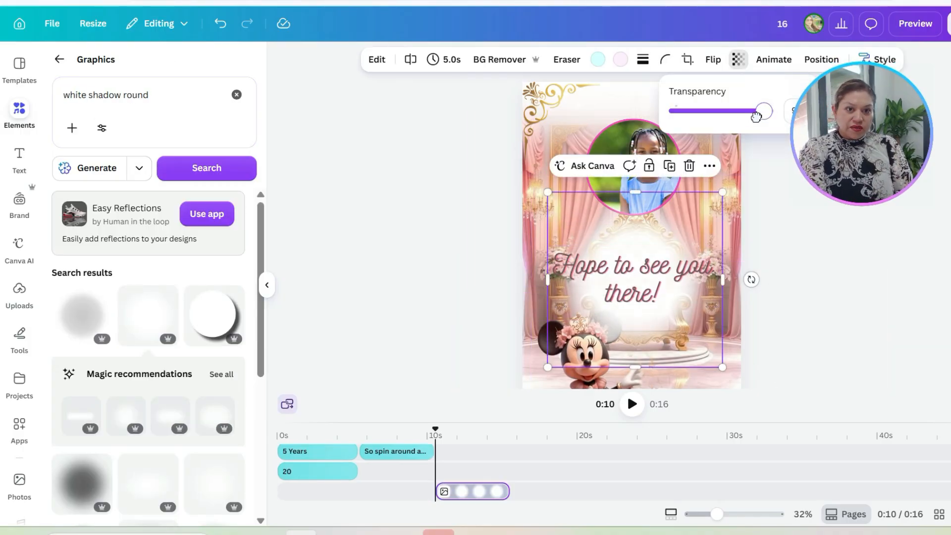
mouse_move(760, 111)
left_mouse_down()
mouse_move(740, 111)
mouse_move(746, 123)
left_mouse_up()
left_click_drag(548, 192, 522, 167)
left_click_drag(723, 367, 744, 386)
Step: Move the white shadow's layer below the Minnie, photo and butterfly layers, and preview the video
left_click(821, 60)
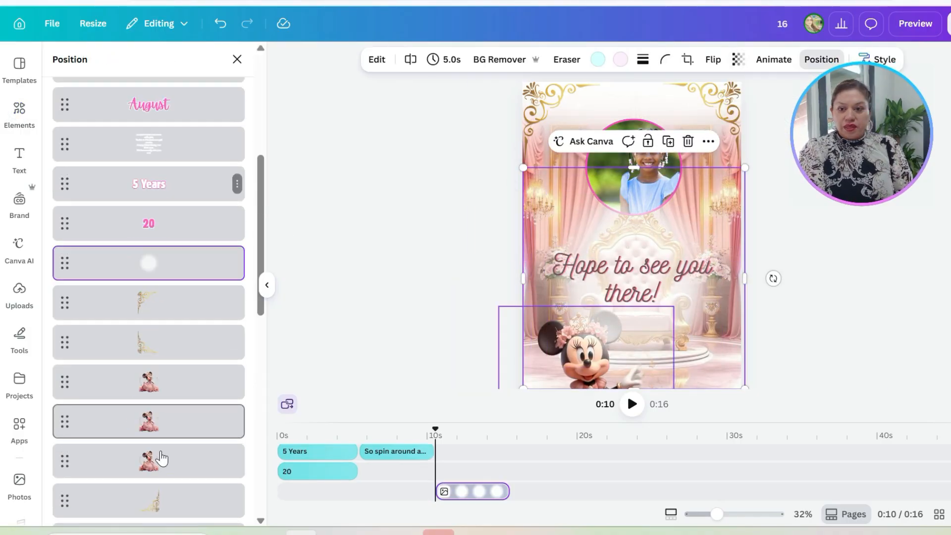
left_click_drag(155, 263, 156, 446)
left_click(911, 24)
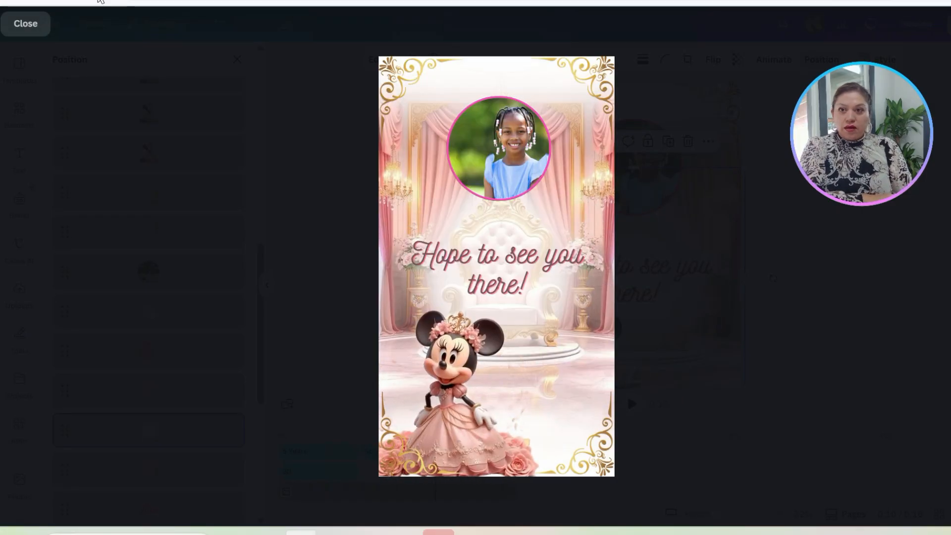
key("Escape")
Step: Download the design as an MP4 video
left_click(948, 23)
left_click(771, 322)
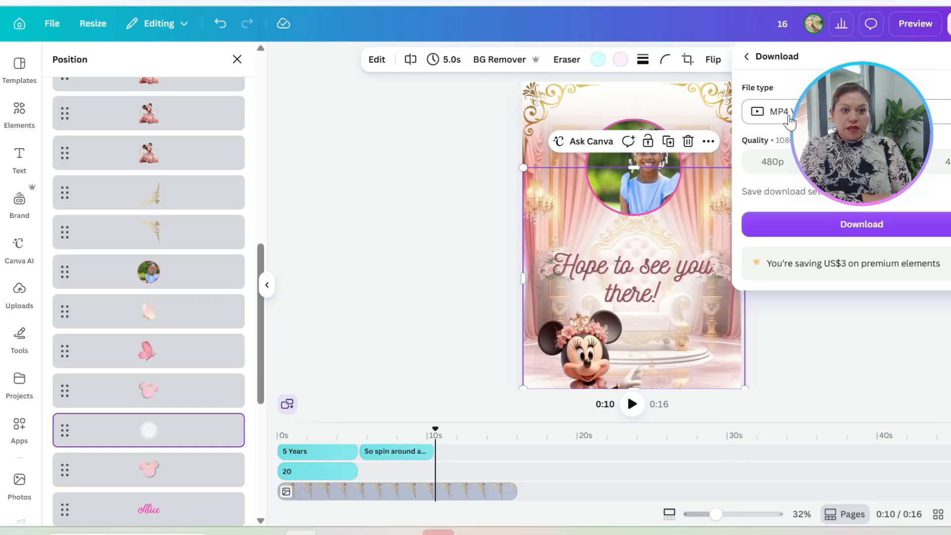
left_click(842, 226)
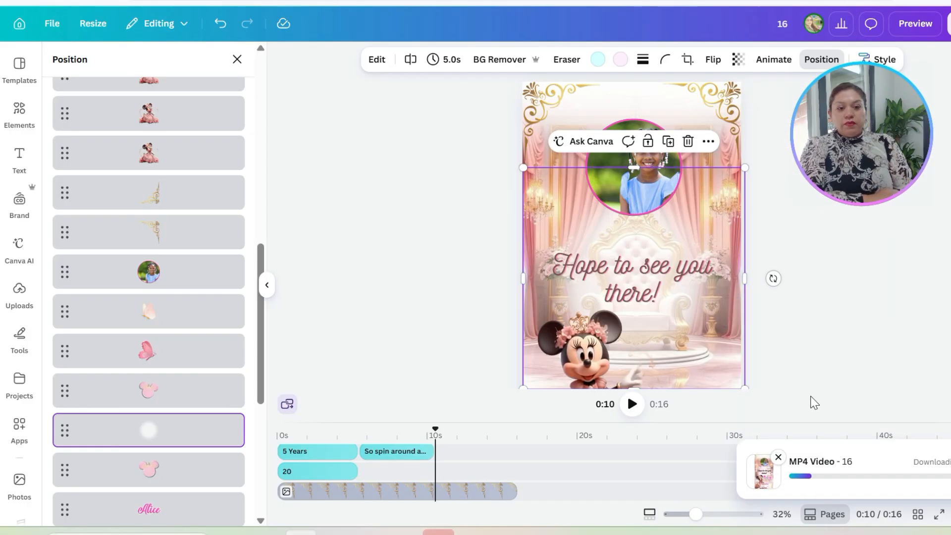
Step: Return the playhead to the start and rename the design to the child's name followed by "5th Birthday Invitation"
left_click(266, 285)
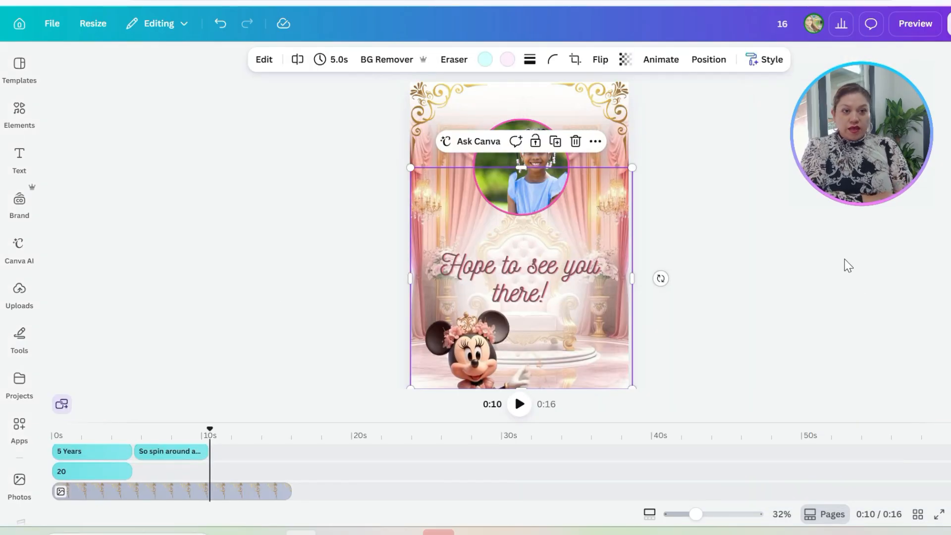
left_click_drag(210, 429, 52, 429)
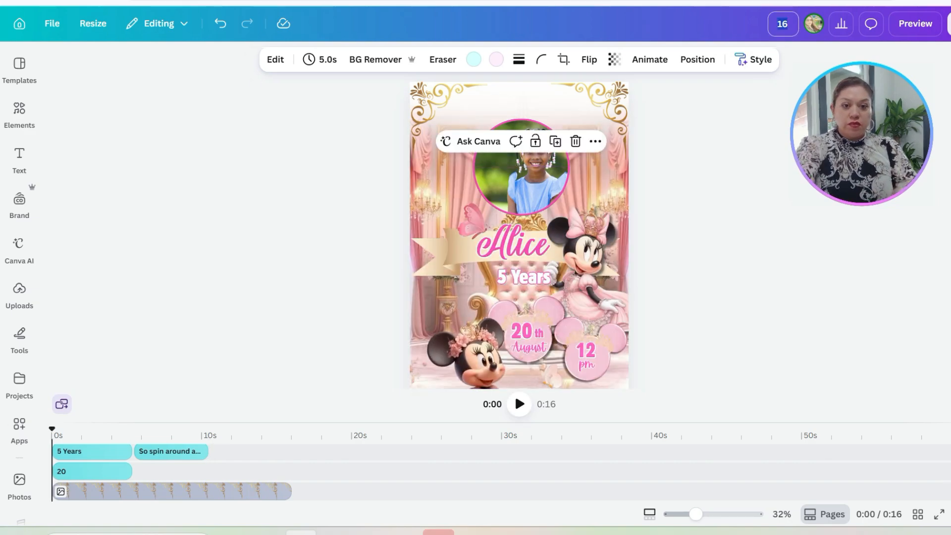
type("Alive Invitation")
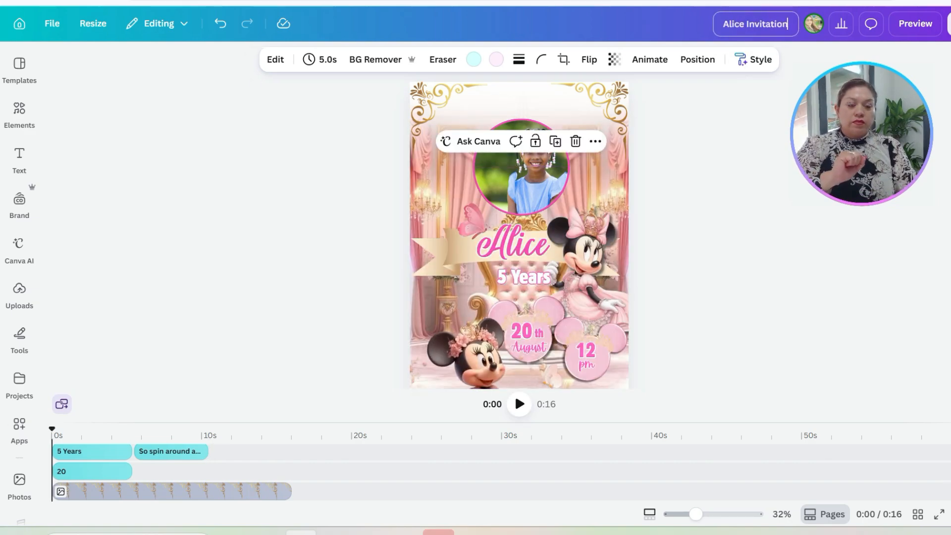
type("5th Birthday")
key("Return")
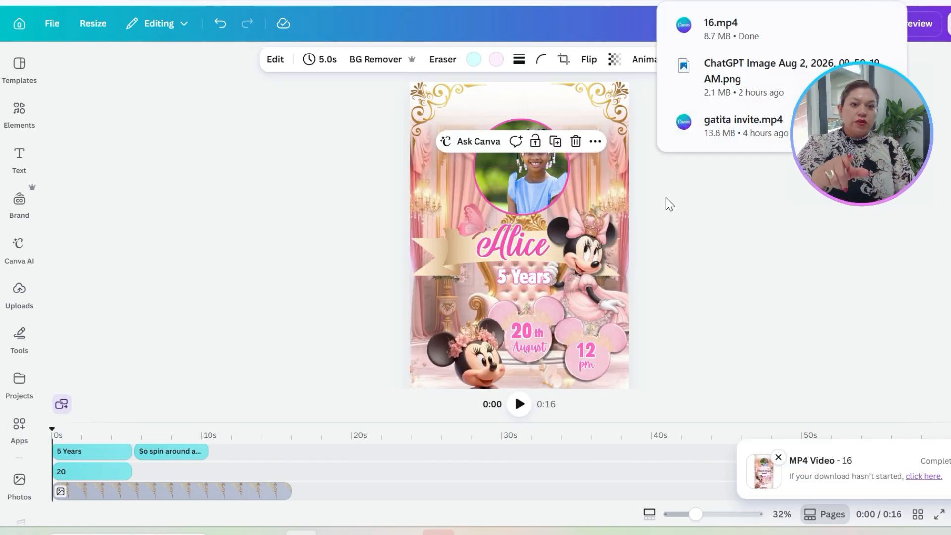
Step: Download the renamed invitation as an MP4 video
left_click(948, 24)
left_click(779, 319)
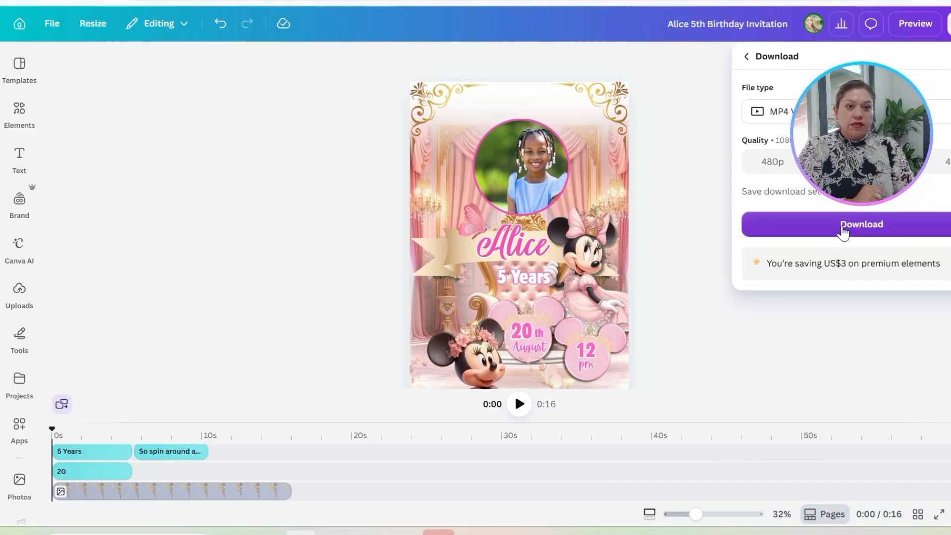
left_click(772, 225)
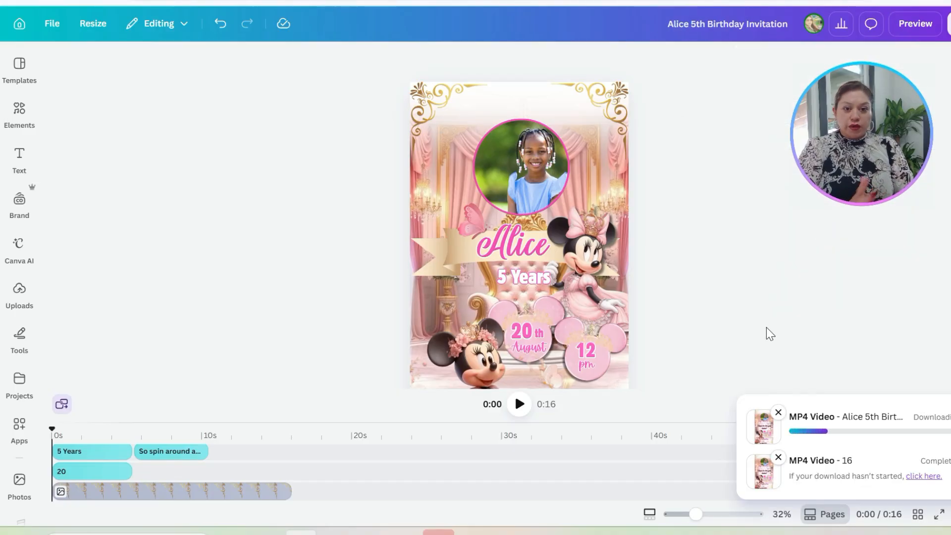
Step: Switch to File Explorer and open the newly downloaded birthday invitation video from the Downloads folder
left_click(142, 435)
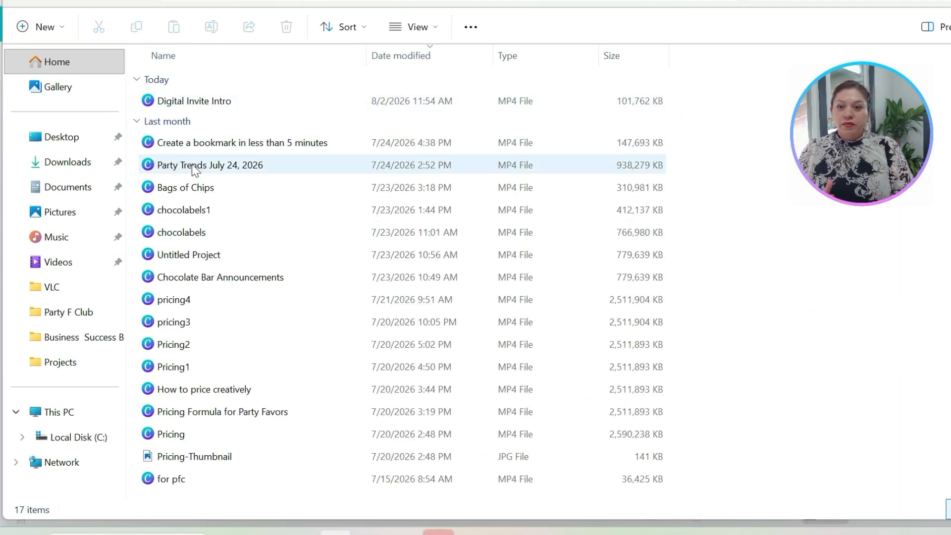
left_click(67, 162)
double_click(359, 130)
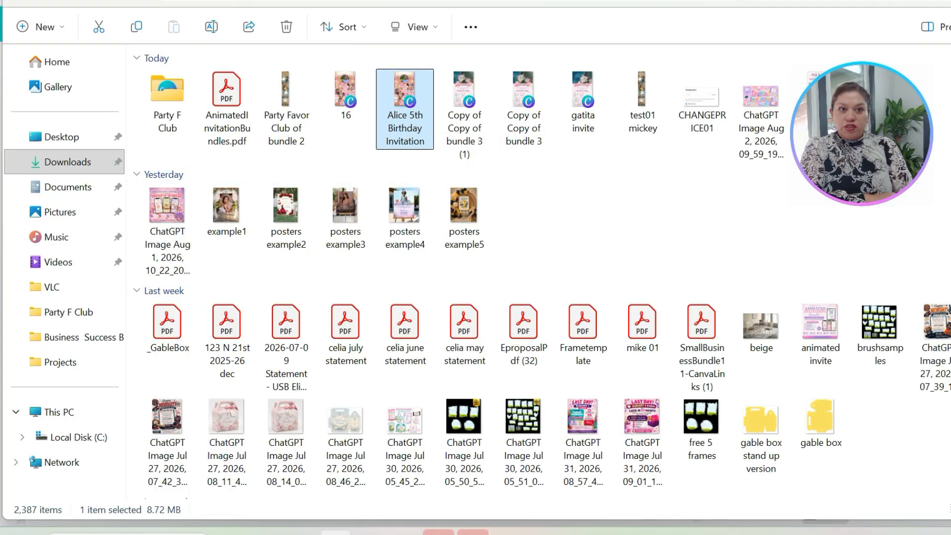
Step: Switch to the new message in AOL Mail and set its subject to "YOU ARE INVITED!!!"
mouse_move(302, 531)
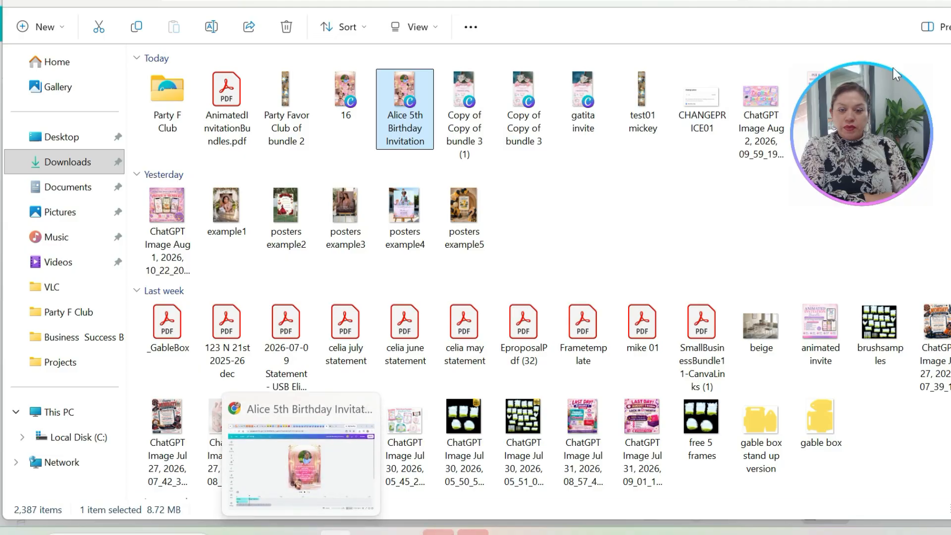
left_click(250, 1)
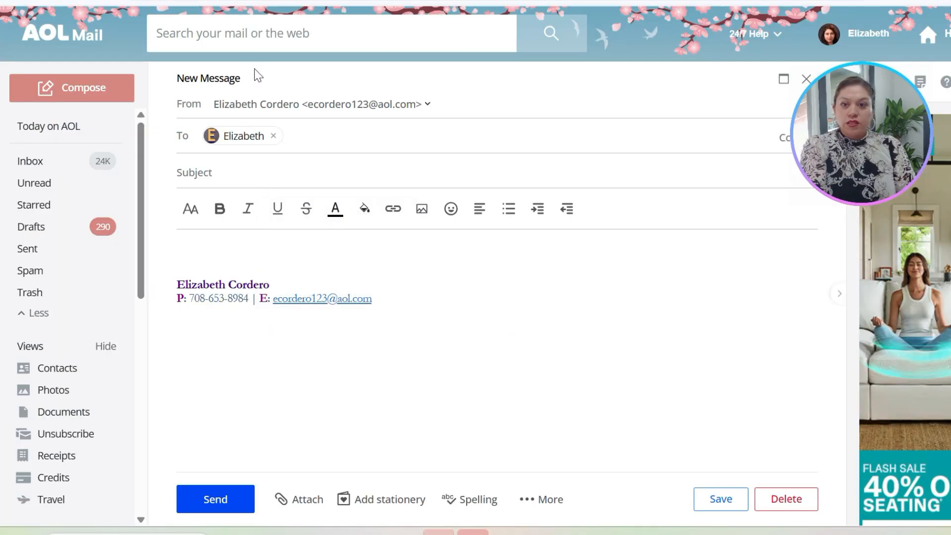
left_click(242, 172)
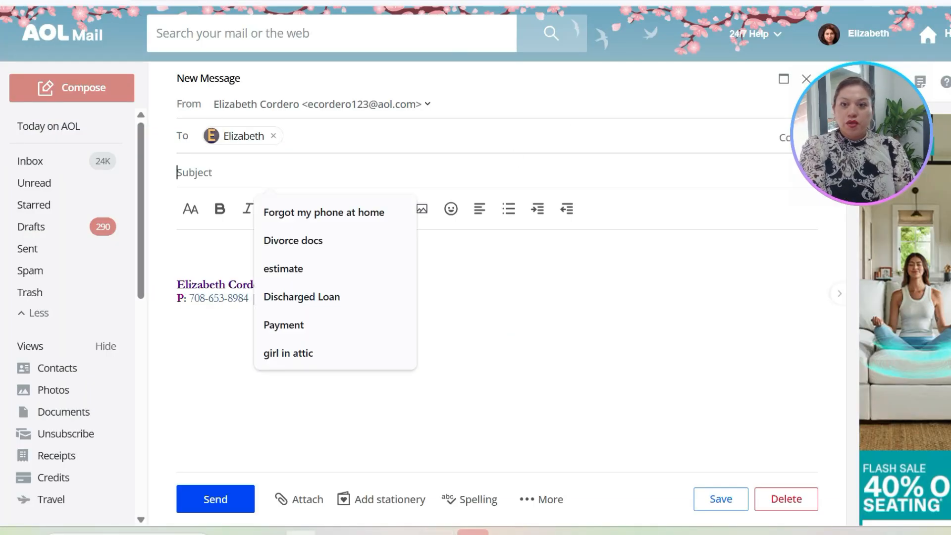
type("You a")
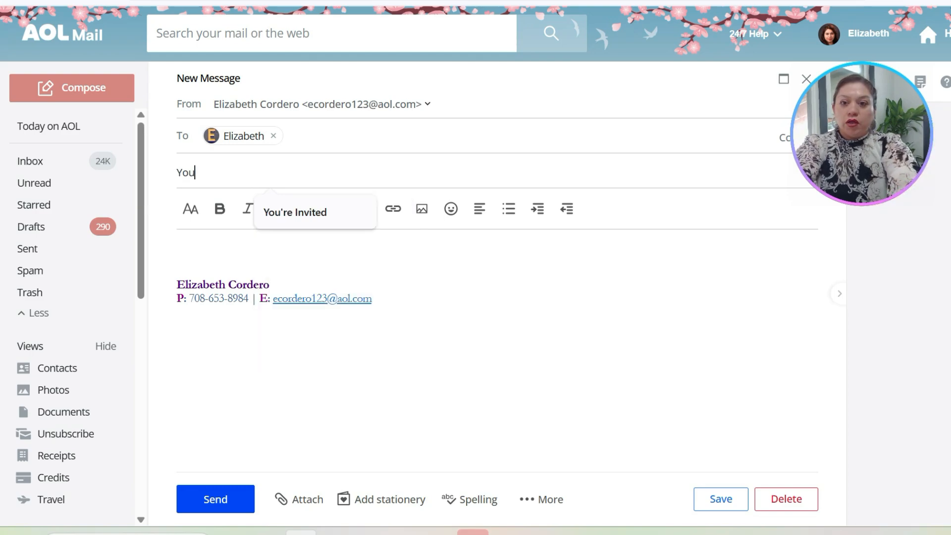
key("BackSpace")
key("BackSpace")
key("BackSpace")
key("BackSpace")
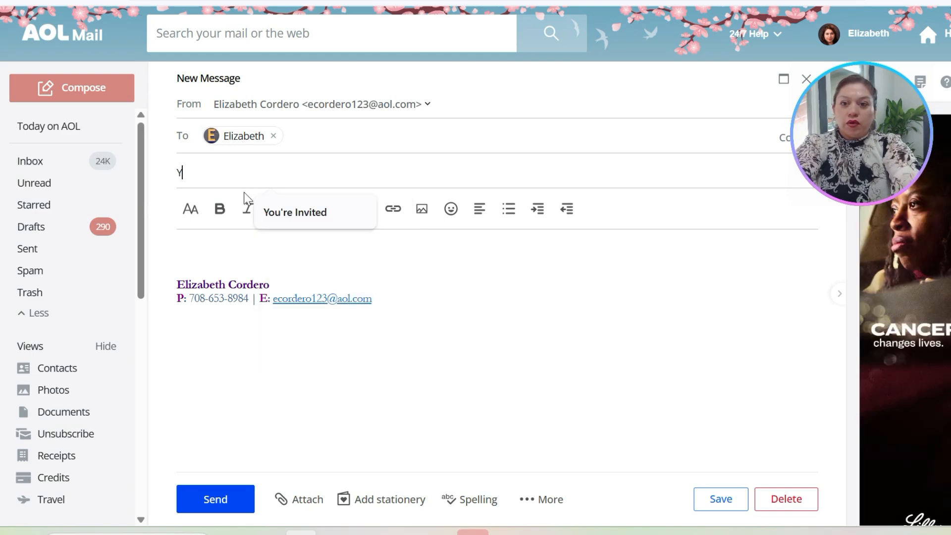
key("Caps_Lock")
type("OUR A")
key("BackSpace")
key("BackSpace")
key("BackSpace")
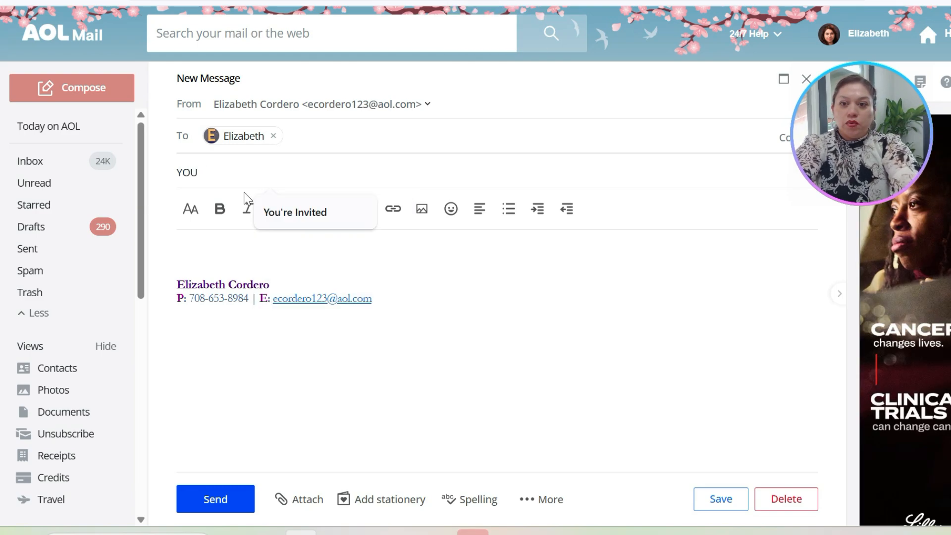
type("ARE INVITED")
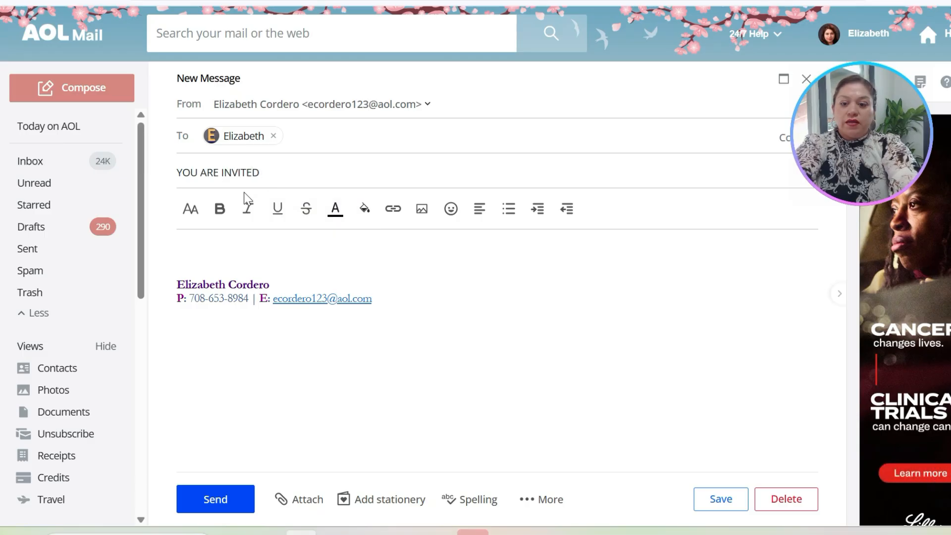
type("!!!")
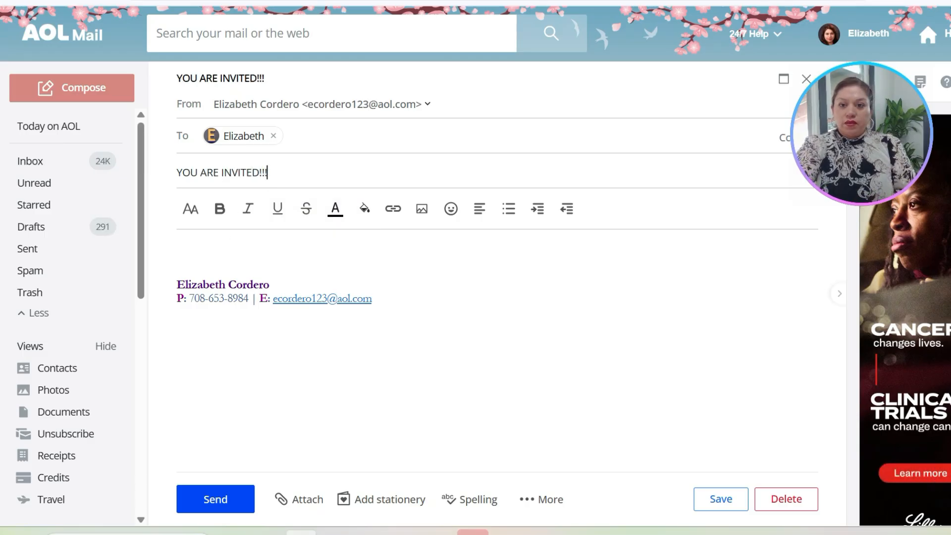
Step: Insert the love letter emoji in the message body and attach the child's 5th Birthday Invitation video from the computer
left_click(450, 208)
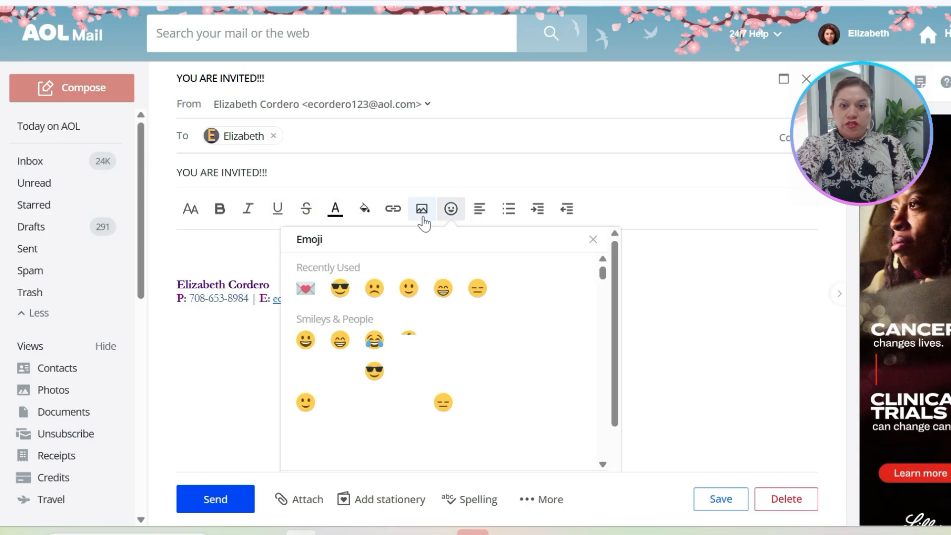
left_click(306, 290)
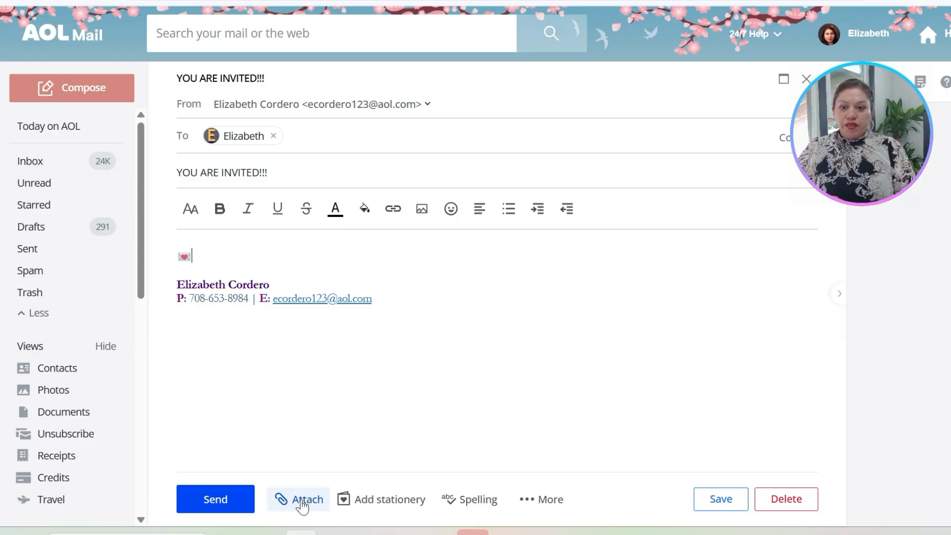
left_click(302, 501)
left_click(332, 469)
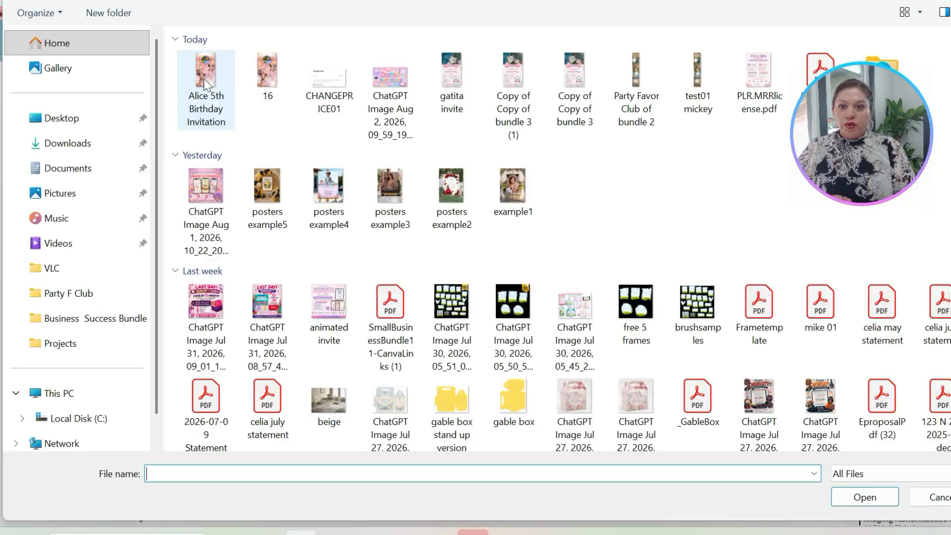
left_click(189, 85)
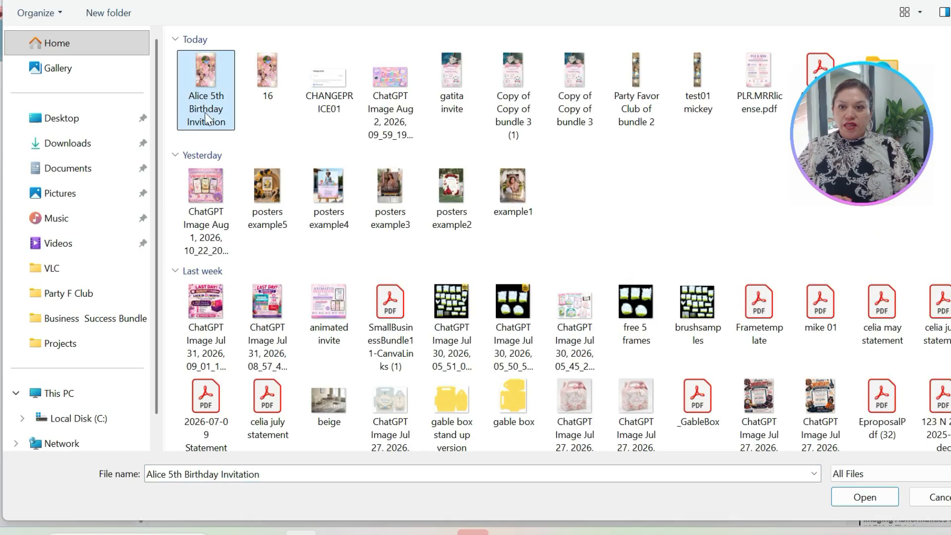
left_click(850, 500)
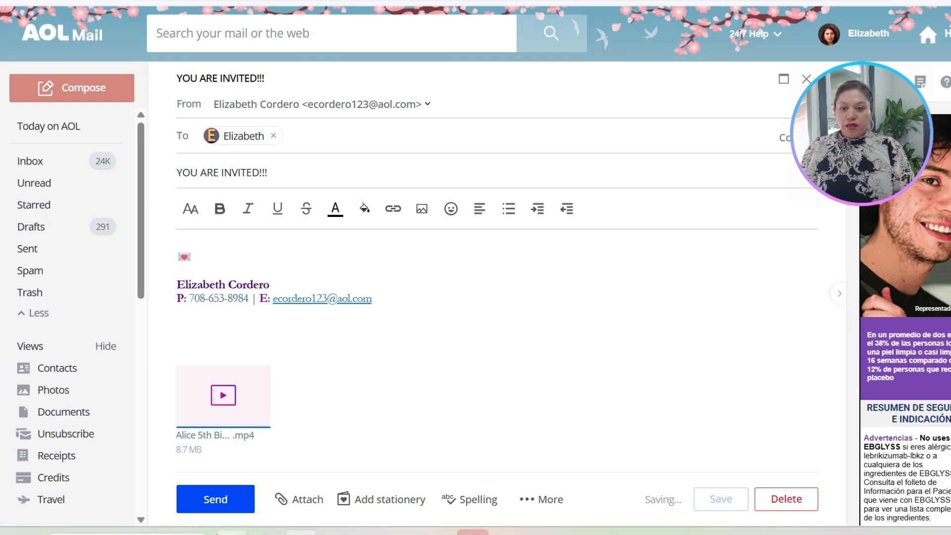
Step: Send the invitation email and open the received "YOU ARE INVITED!!!" message in the Gmail inbox
left_click(216, 501)
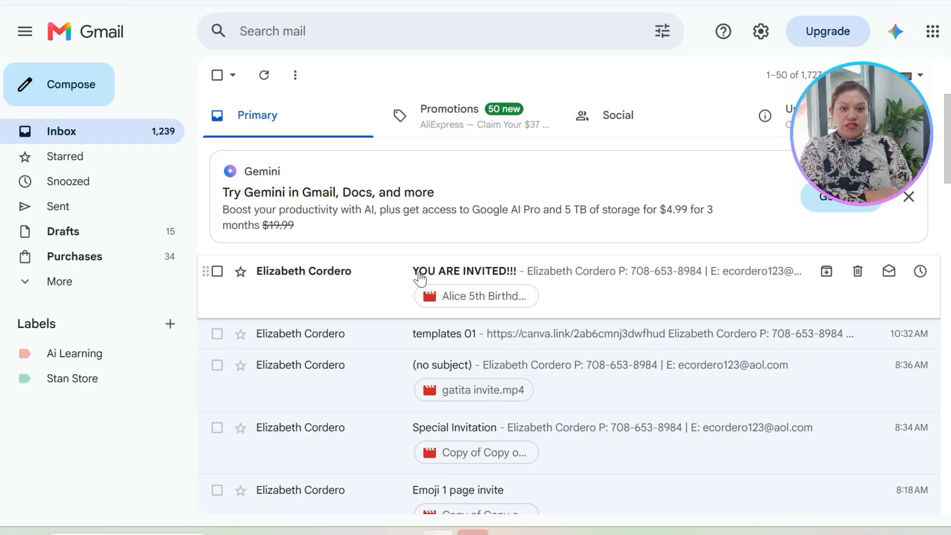
left_click(500, 278)
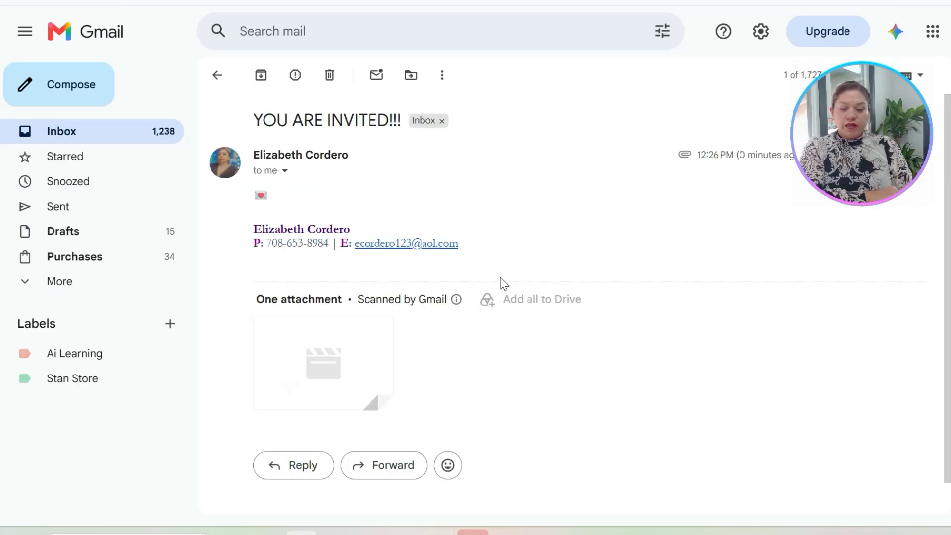
mouse_move(345, 378)
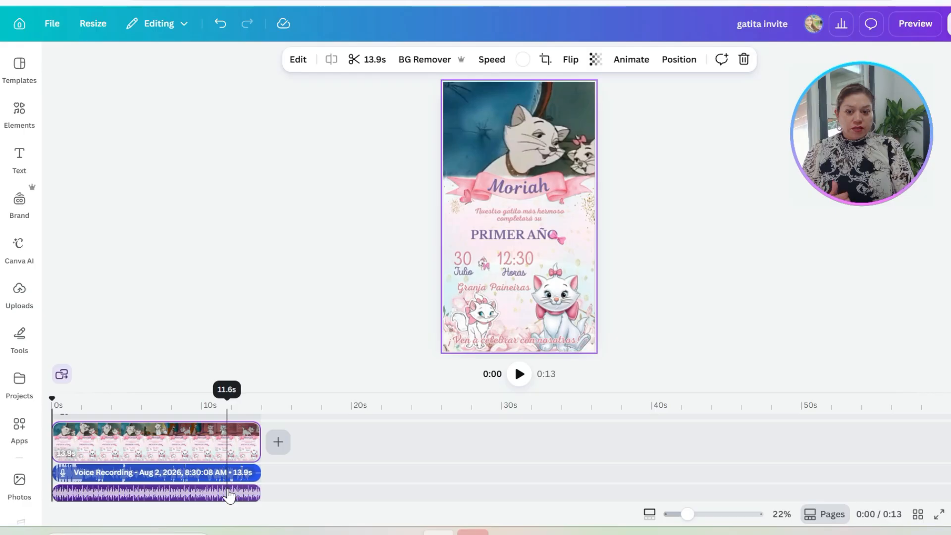
Step: Switch to the "gatita invite" design in Canva, preview the kitten birthday video full screen and close the preview
left_click(914, 25)
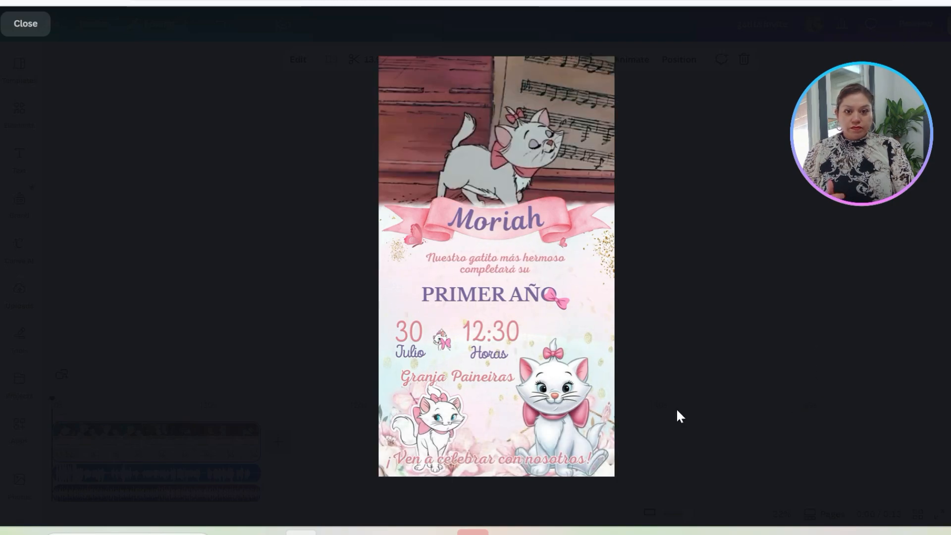
left_click(26, 25)
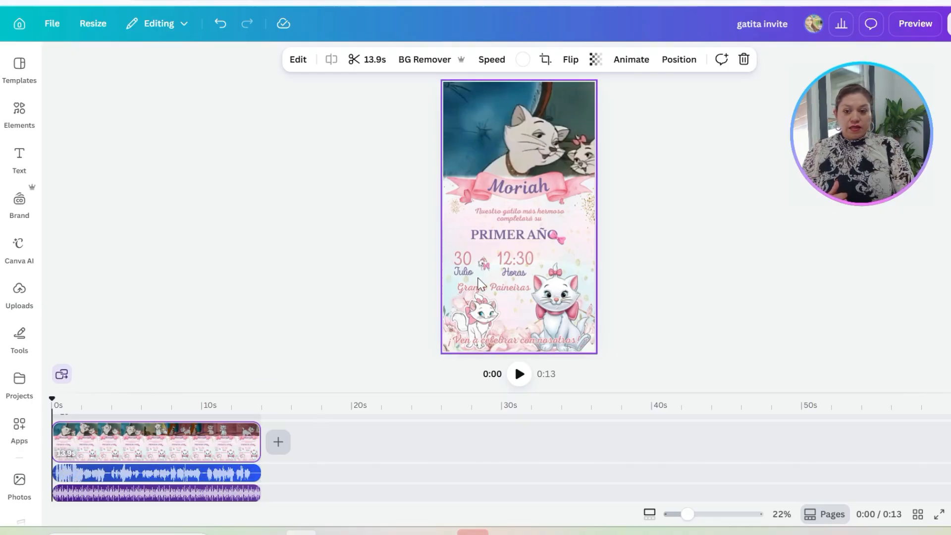
key("Escape")
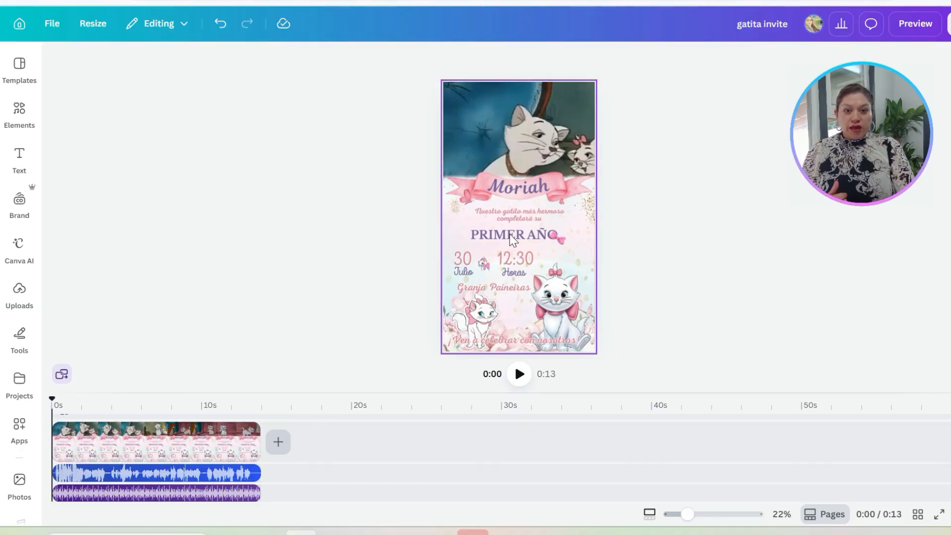
left_click(513, 241)
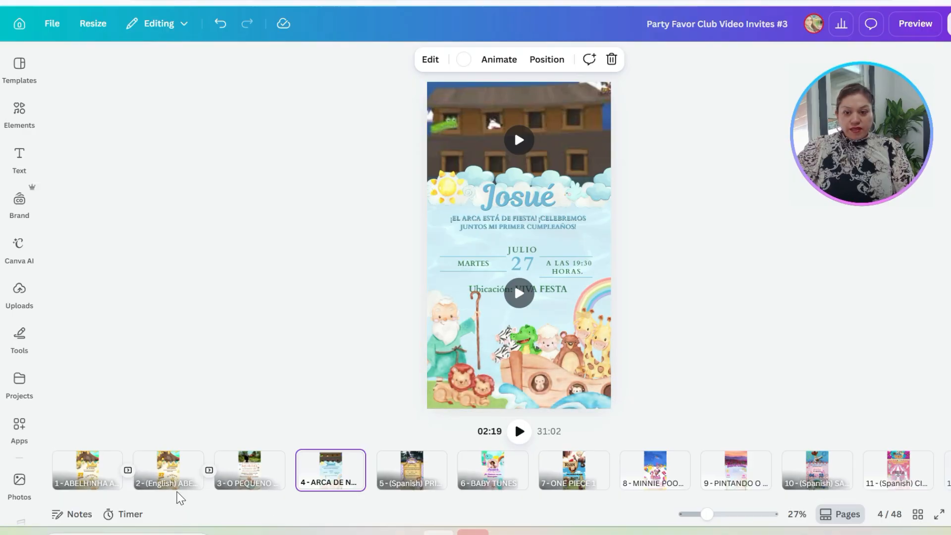
Step: View the Spanish and English bee invitations and page 3 in the Party Favor Club Video Invites #3 design
left_click(110, 487)
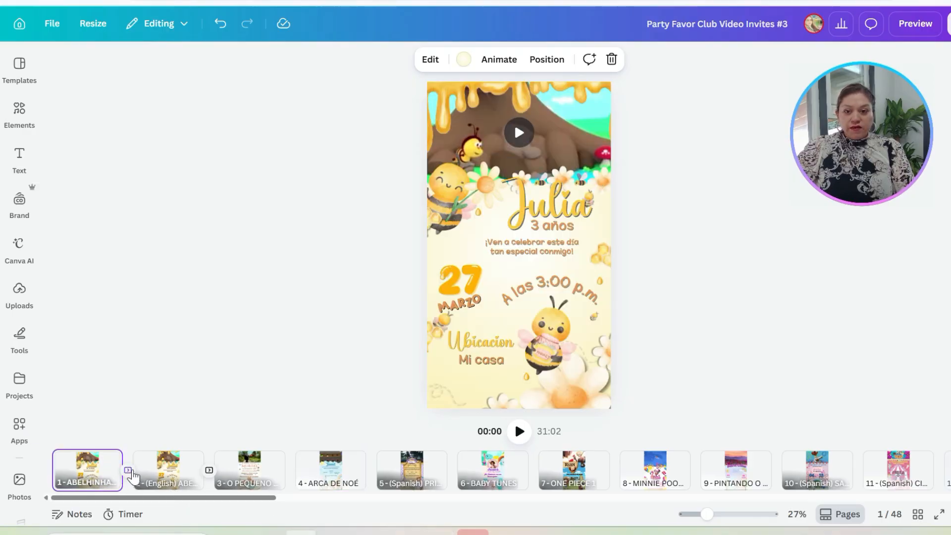
left_click(179, 487)
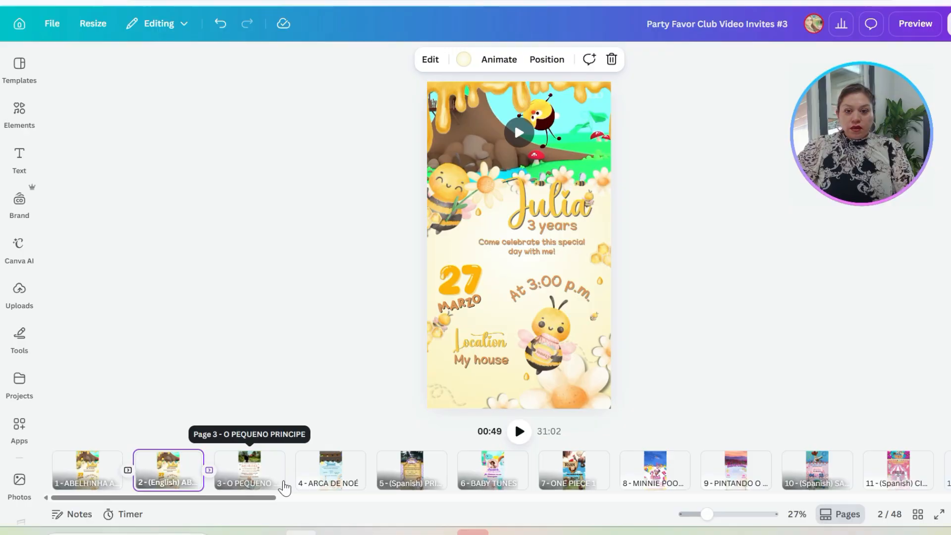
left_click(269, 488)
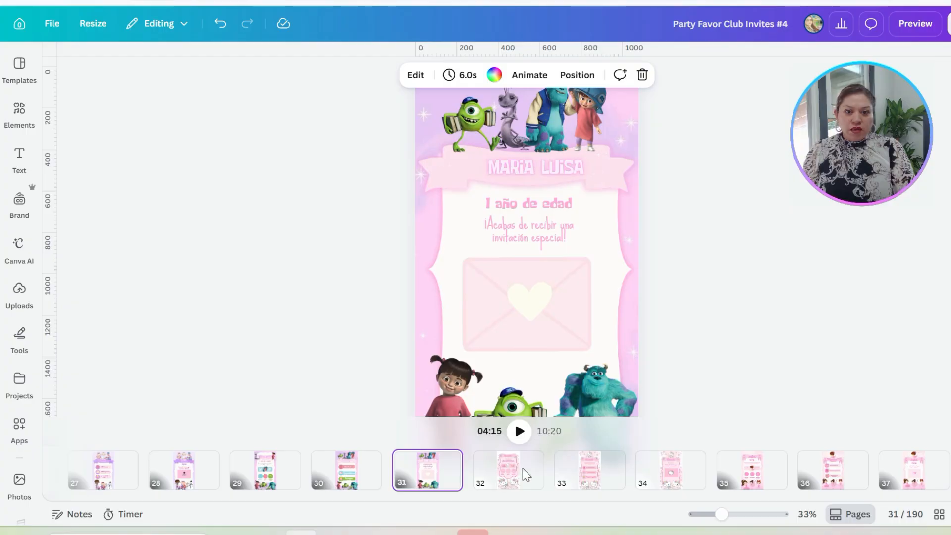
Step: Look through the Hello Kitty invitation pages 32, 33 and 34 in the Party Favor Club Invites #4 design
left_click(517, 475)
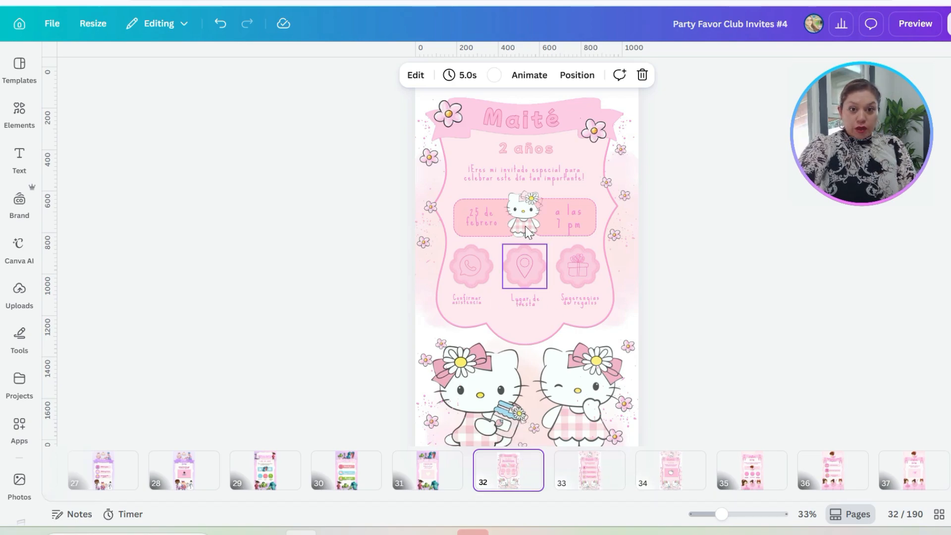
left_click(577, 483)
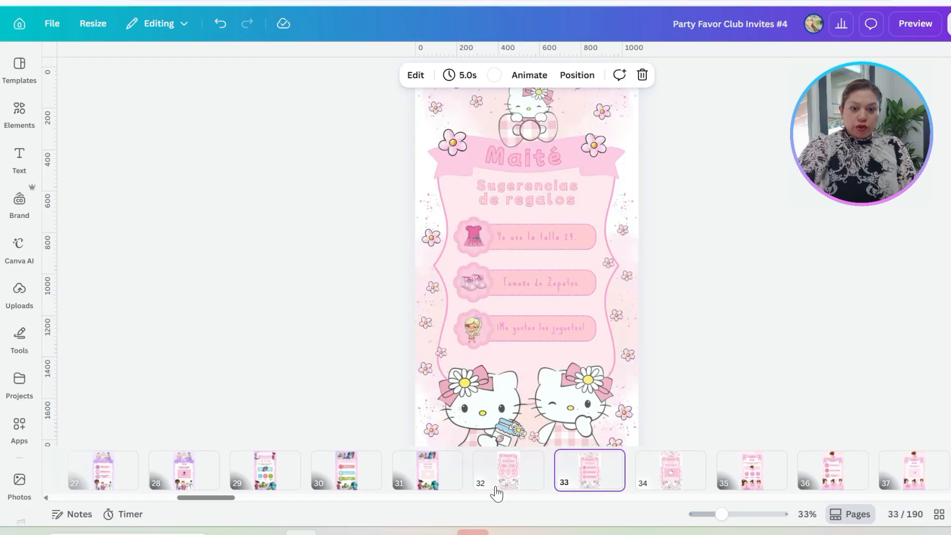
left_click(658, 477)
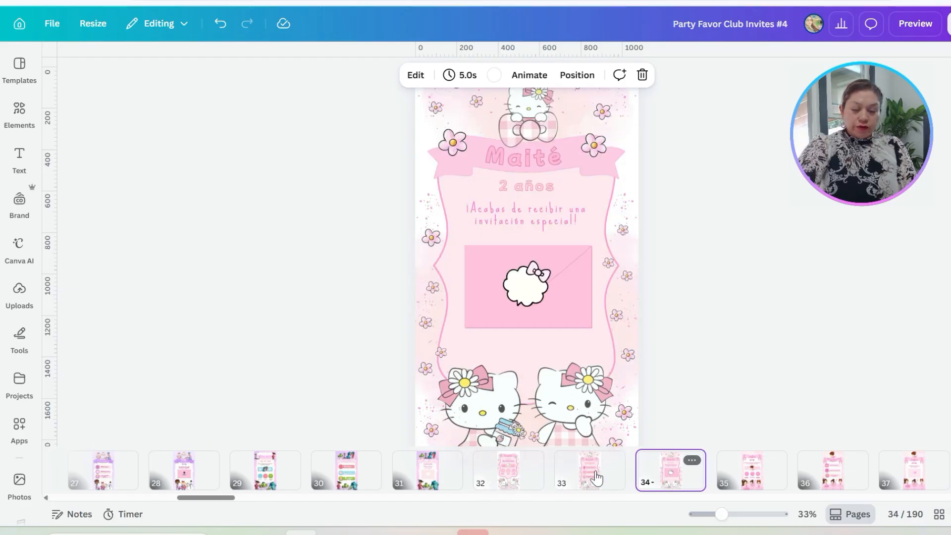
Step: Select pages 32 to 34 of the Hello Kitty invitation together and copy them
left_click(529, 477)
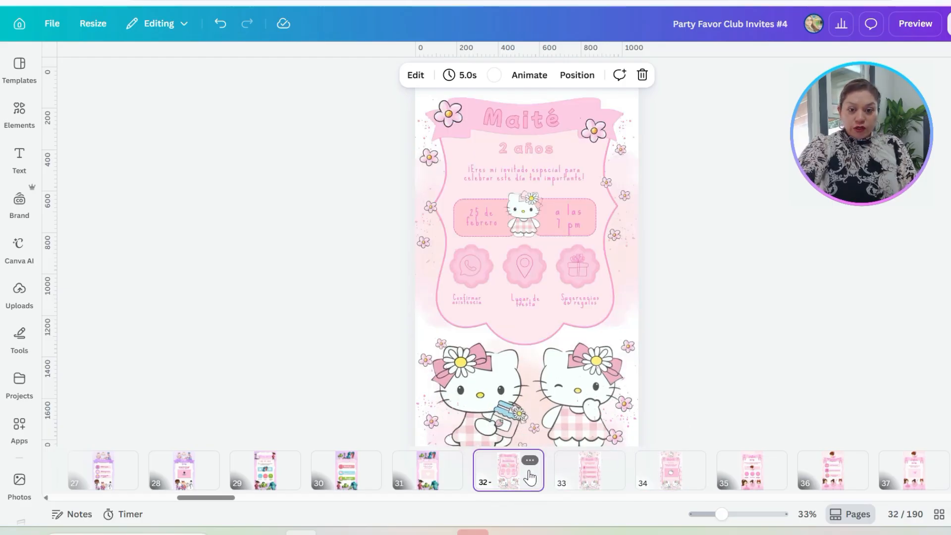
left_click(586, 472, "shift")
left_click(657, 473, "shift")
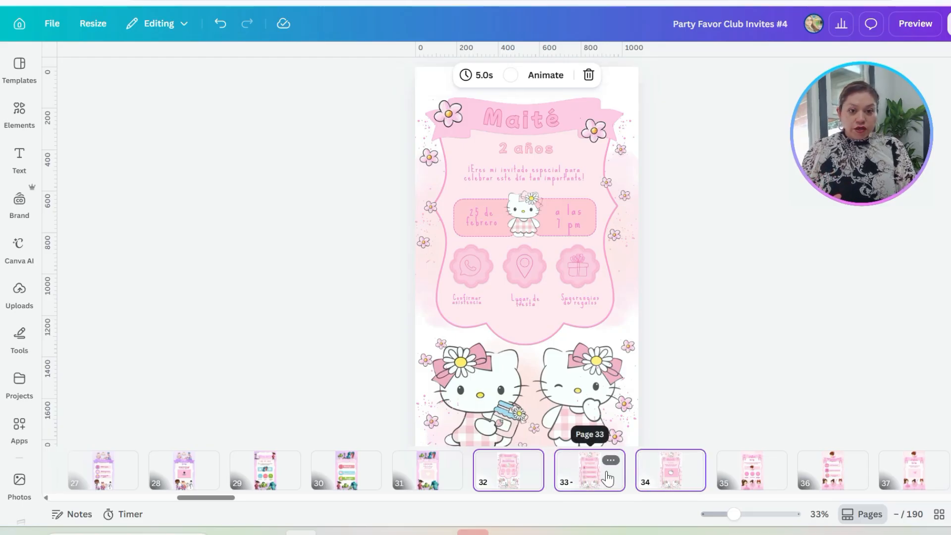
left_click(611, 460)
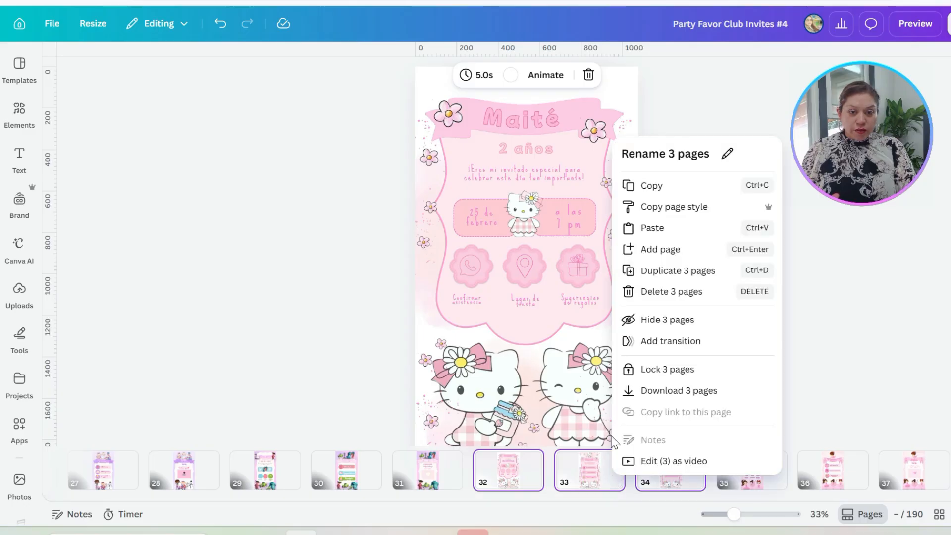
left_click(651, 187)
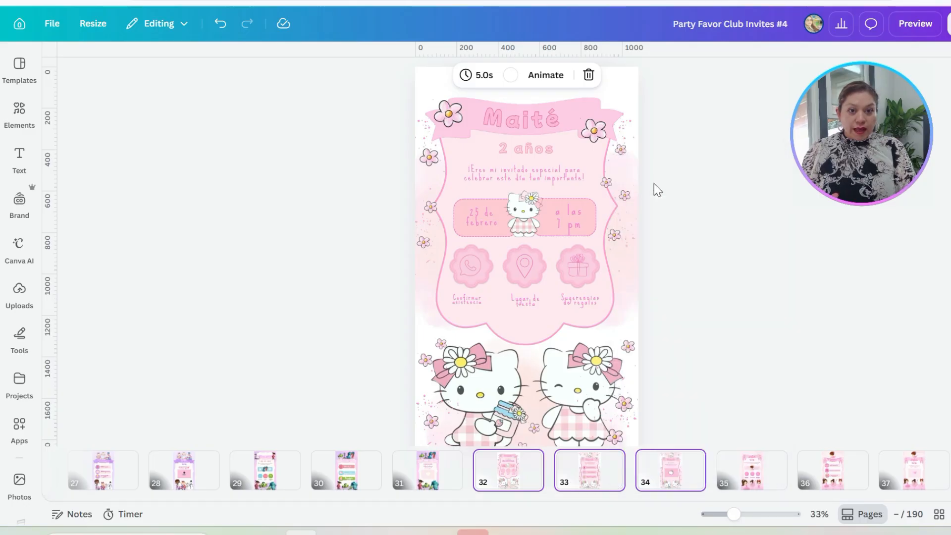
Step: Create a new blank Mobile Video design and paste the three copied Hello Kitty pages into it
left_click(52, 25)
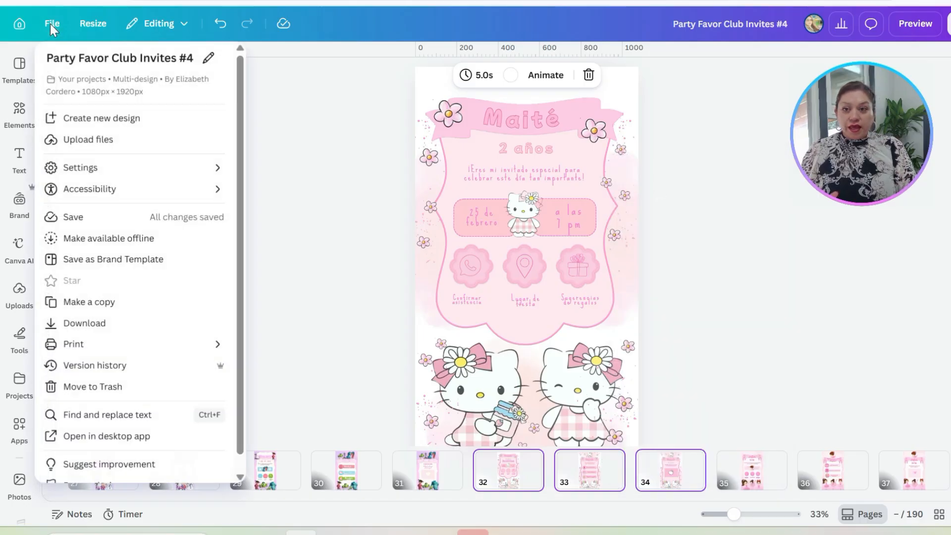
left_click(71, 119)
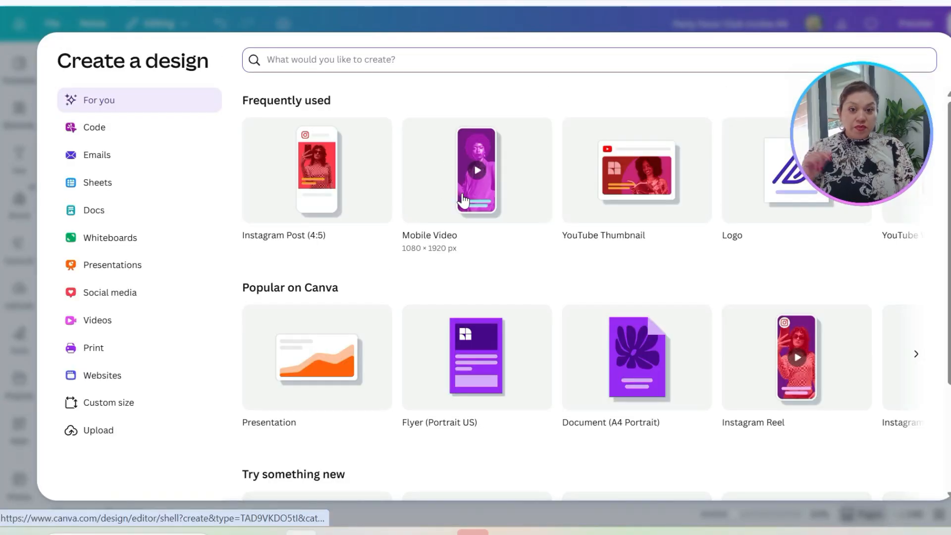
left_click(463, 200)
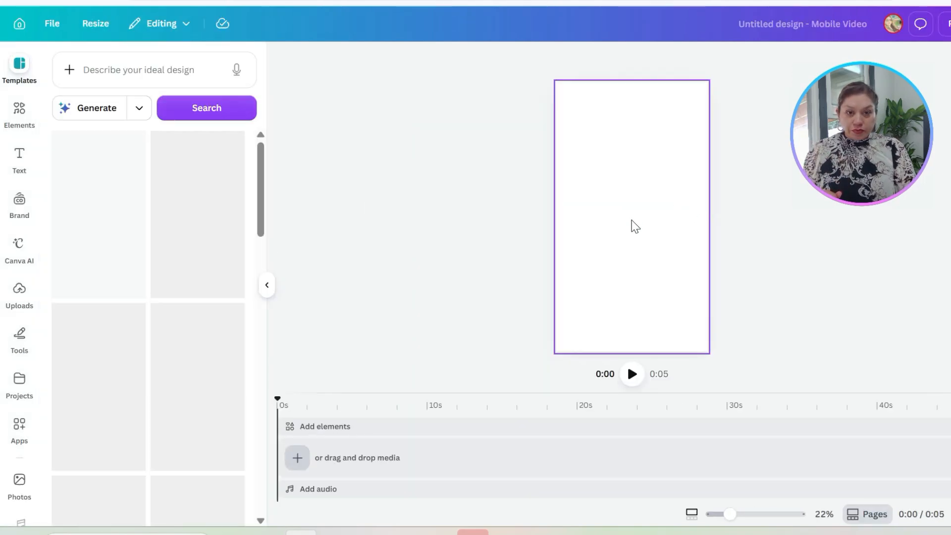
left_click(267, 285)
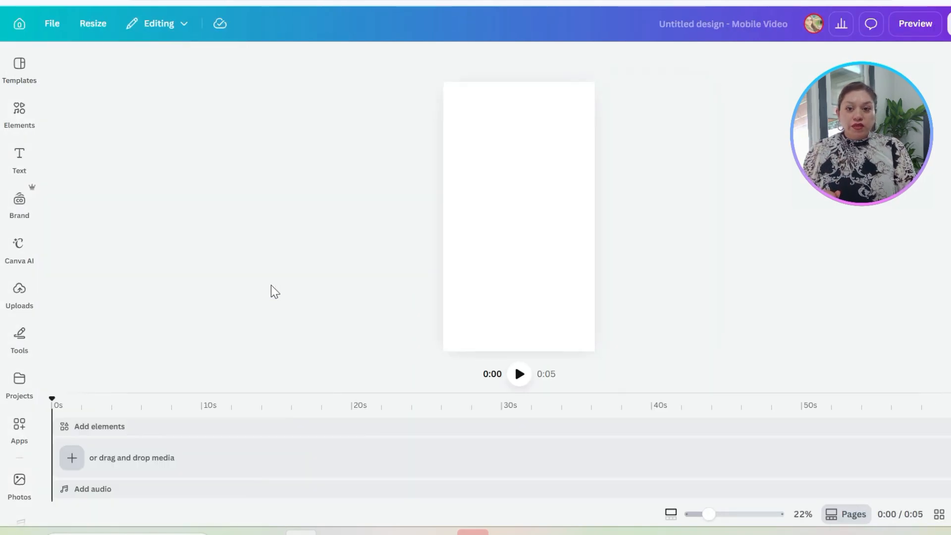
right_click(502, 238)
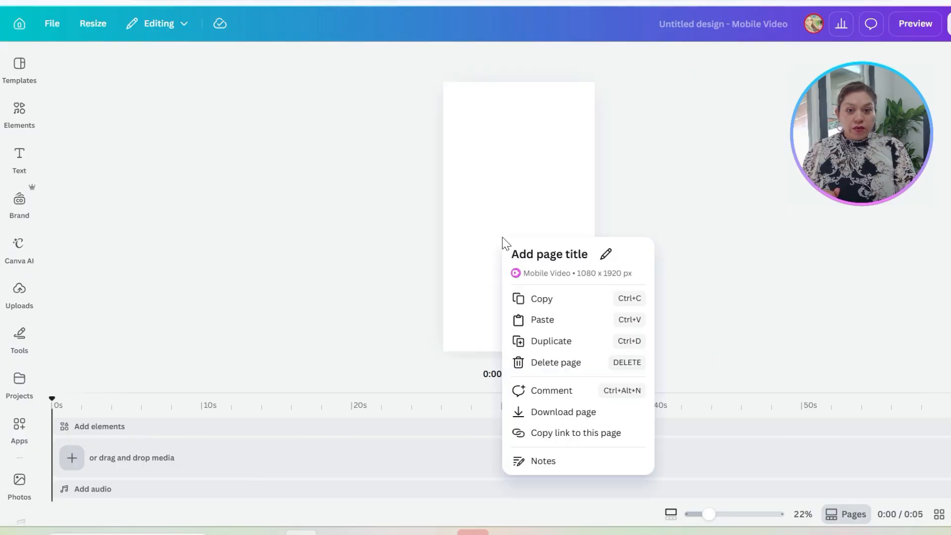
left_click(544, 320)
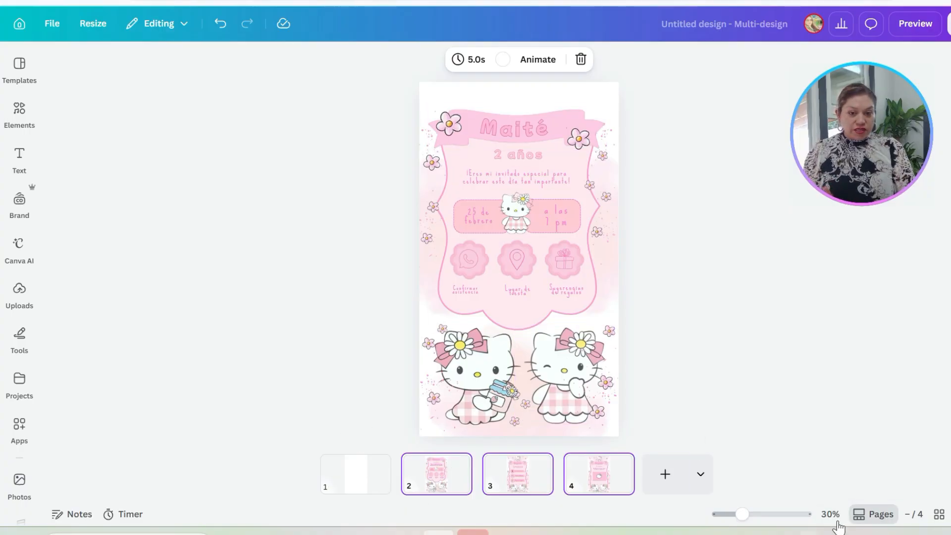
Step: Look through the pasted Hello Kitty pages and delete the blank first page of the new design
left_click(880, 517)
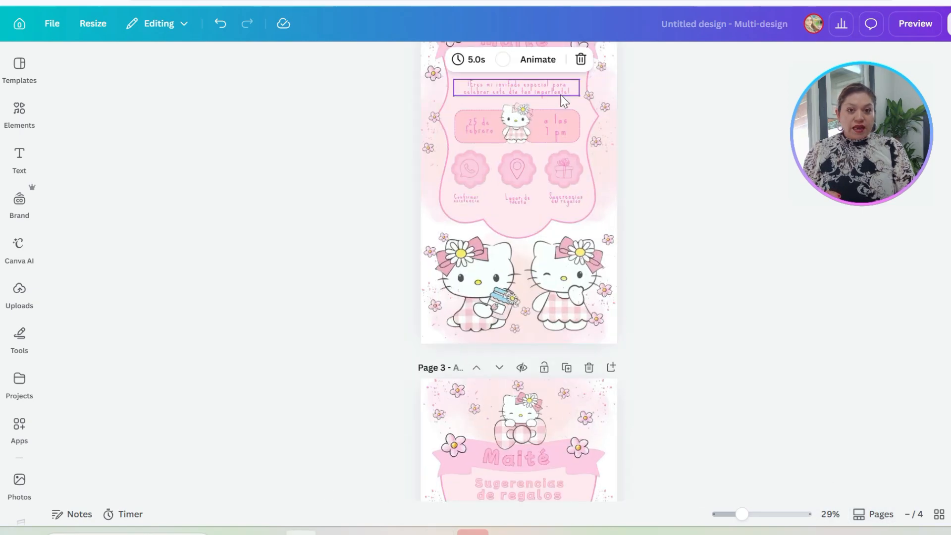
scroll(562, 296, "up", 10)
scroll(564, 290, "down", 20)
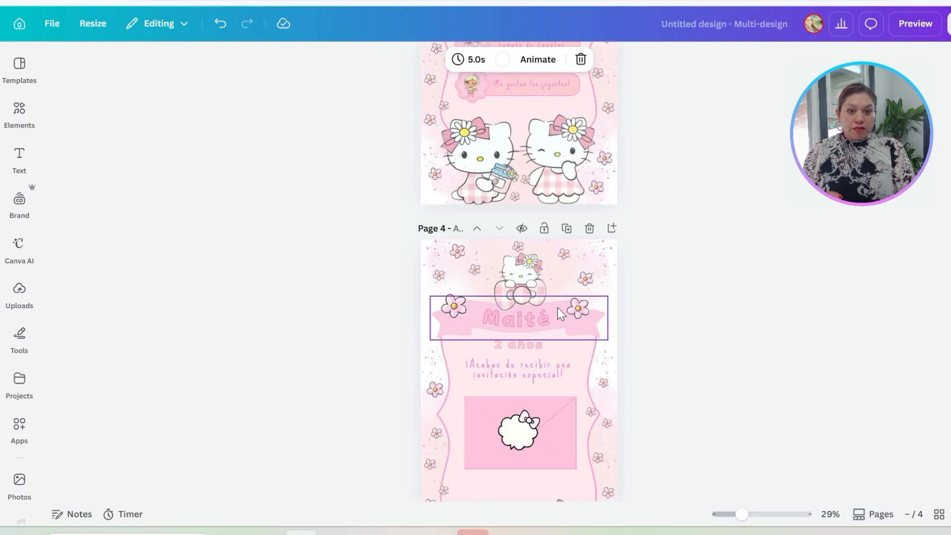
scroll(552, 314, "down", 3)
scroll(552, 314, "up", 15)
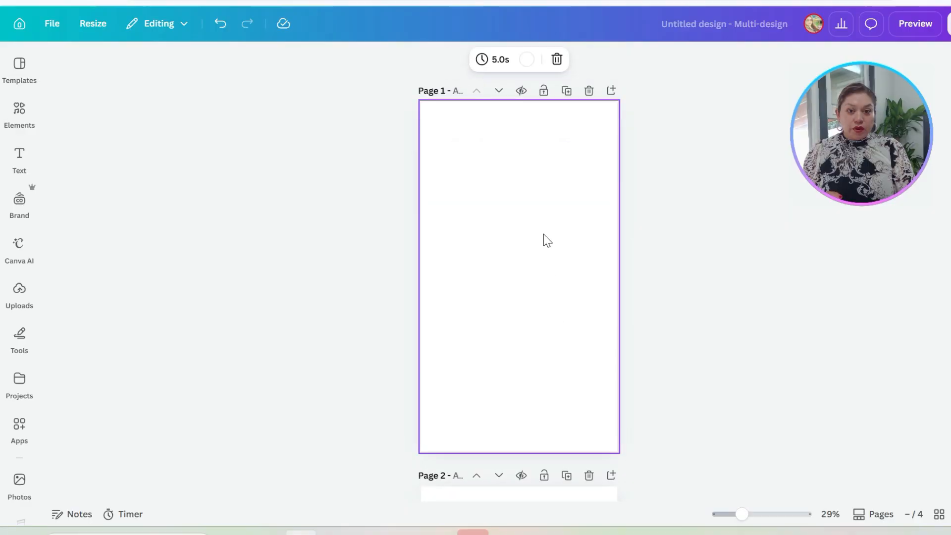
left_click(589, 92)
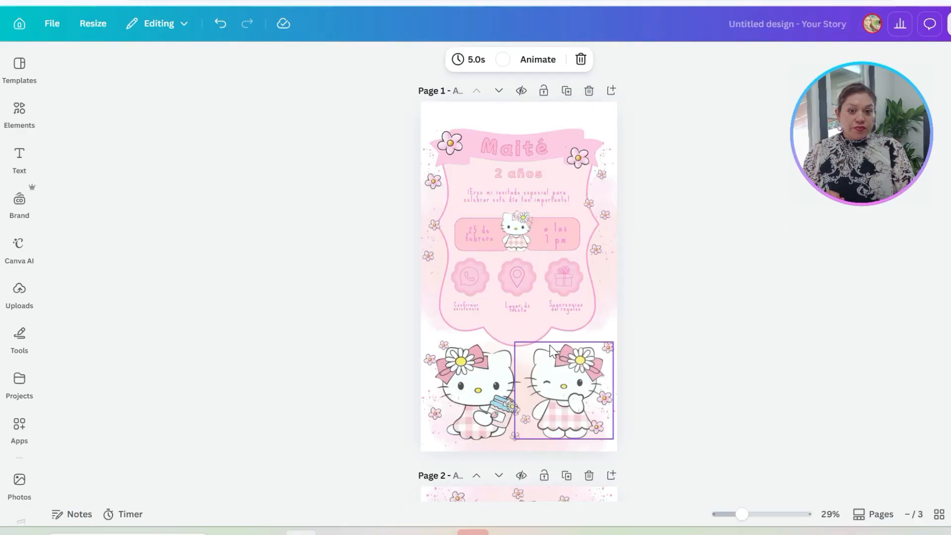
Step: Review the three invitation pages and move the page with the pink envelope to the start of the design
scroll(547, 346, "down", 5)
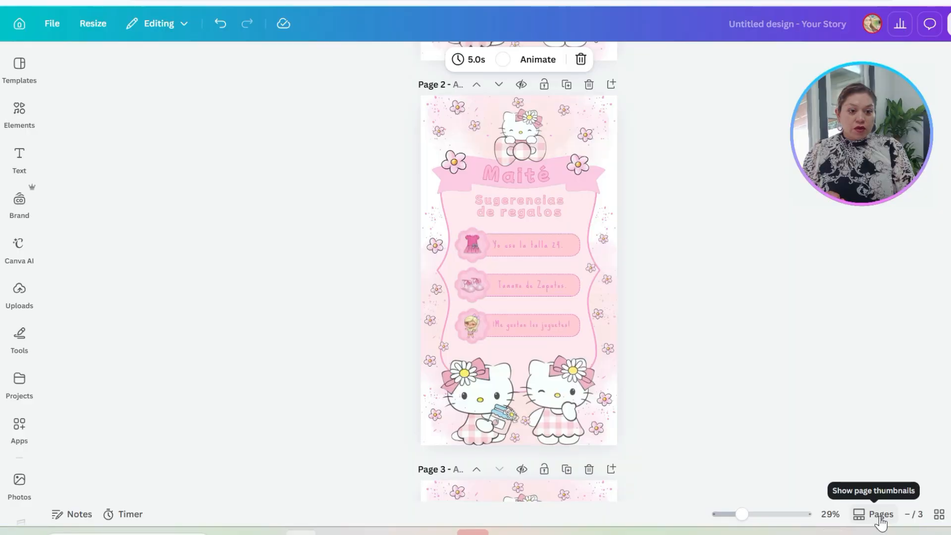
left_click(877, 515)
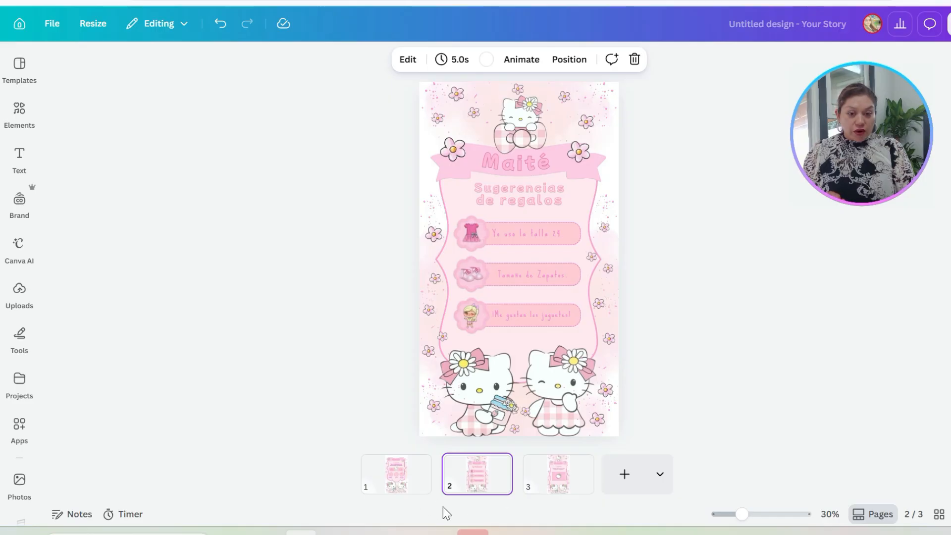
left_click(399, 473)
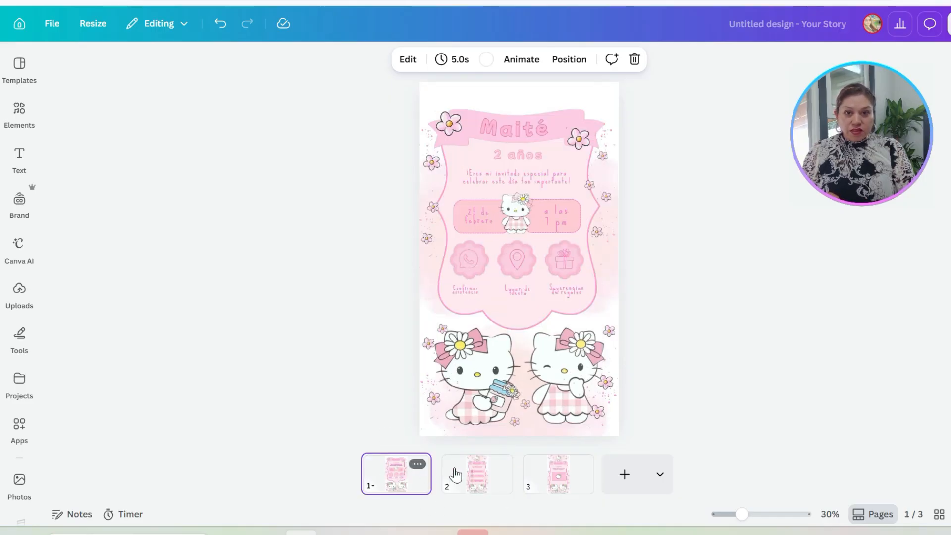
left_click(473, 478)
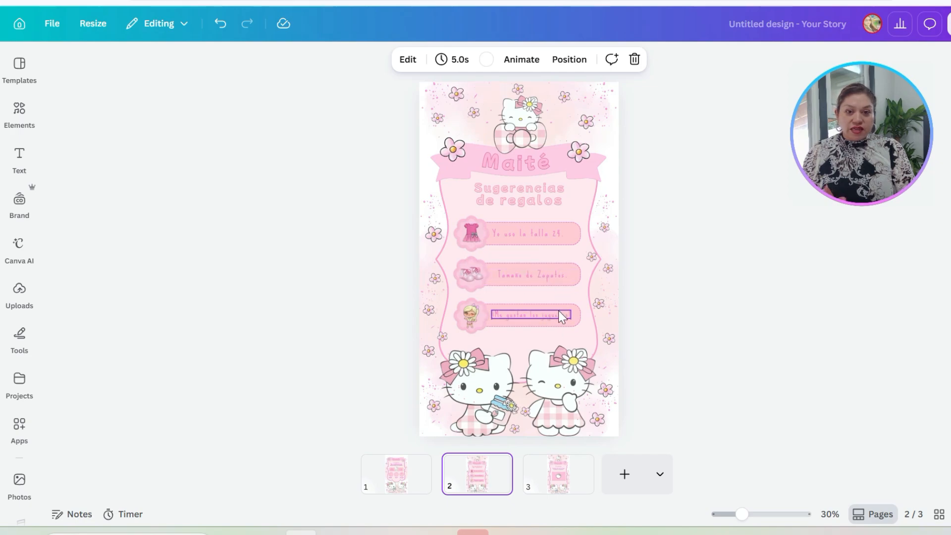
left_click(559, 477)
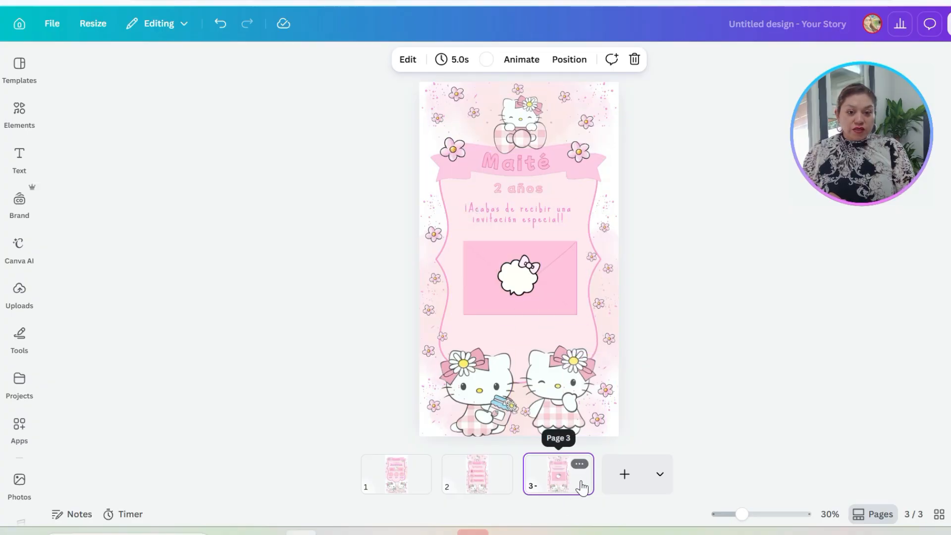
left_click_drag(576, 484, 368, 486)
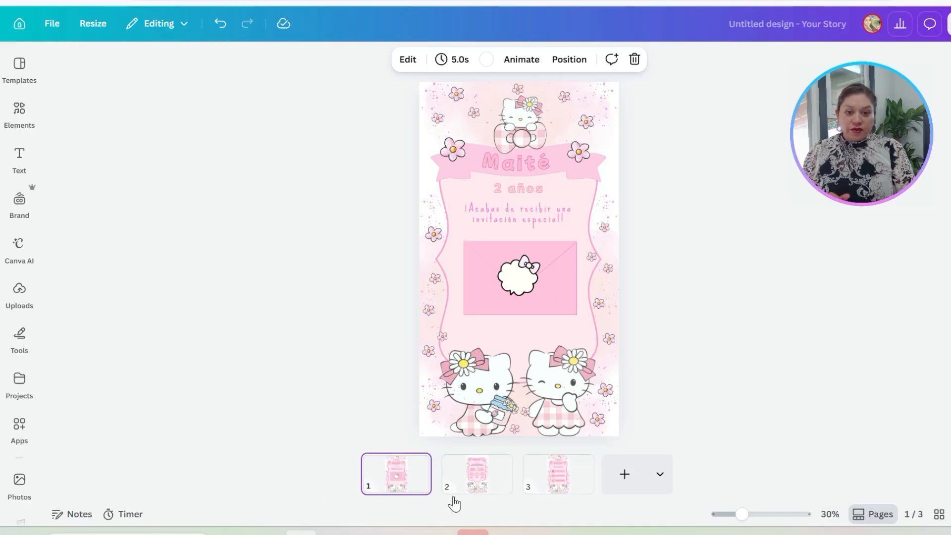
Step: Move the party details page after the gift suggestions page and check the order of the three pages
left_click(504, 482)
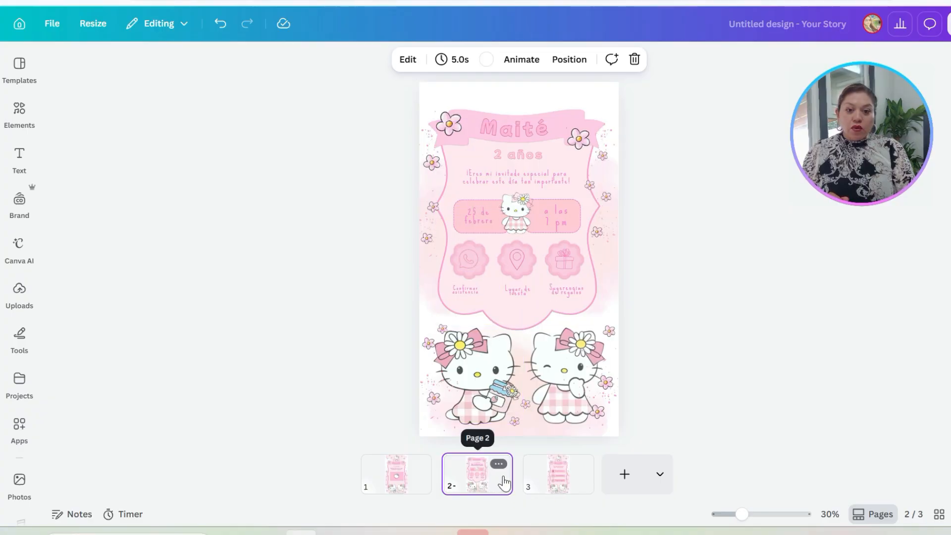
left_click_drag(496, 485, 605, 486)
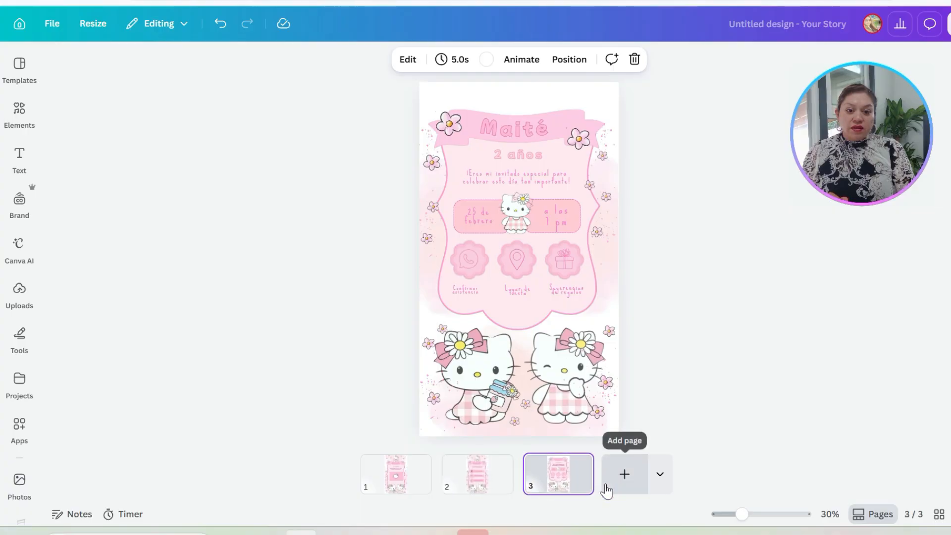
left_click(448, 482)
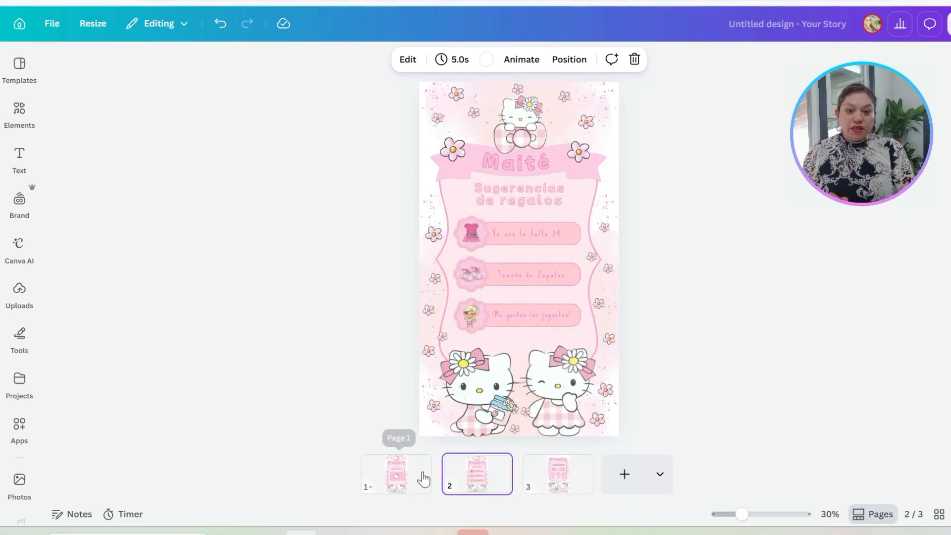
left_click(426, 479)
left_click(475, 479)
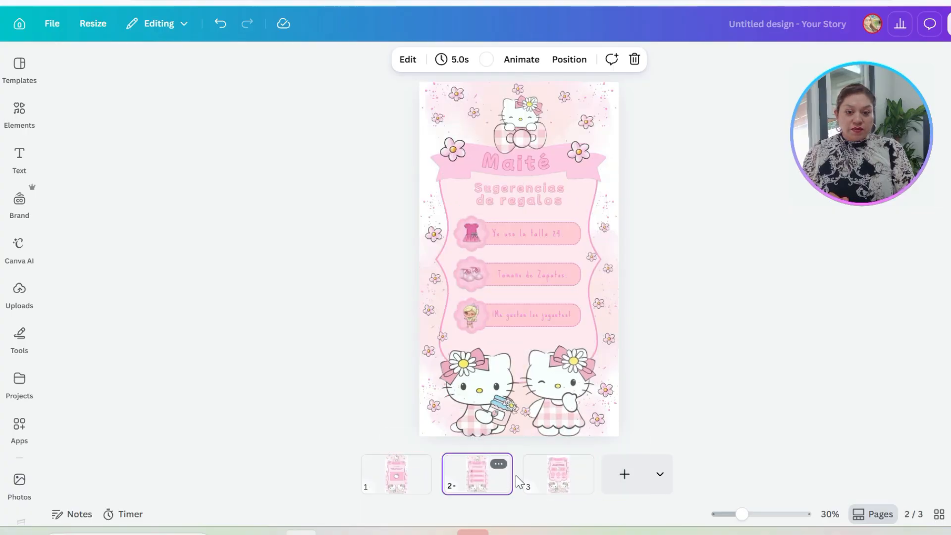
left_click(538, 476)
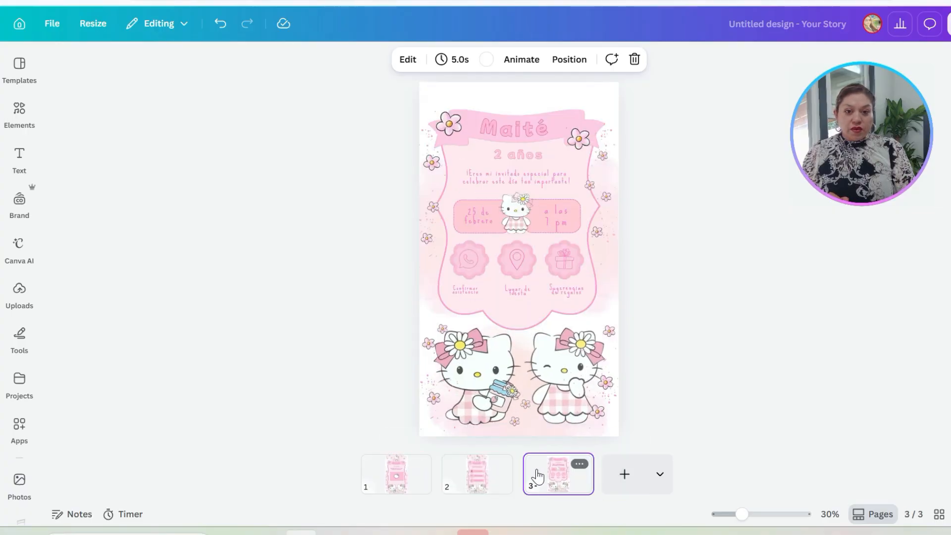
left_click(425, 479)
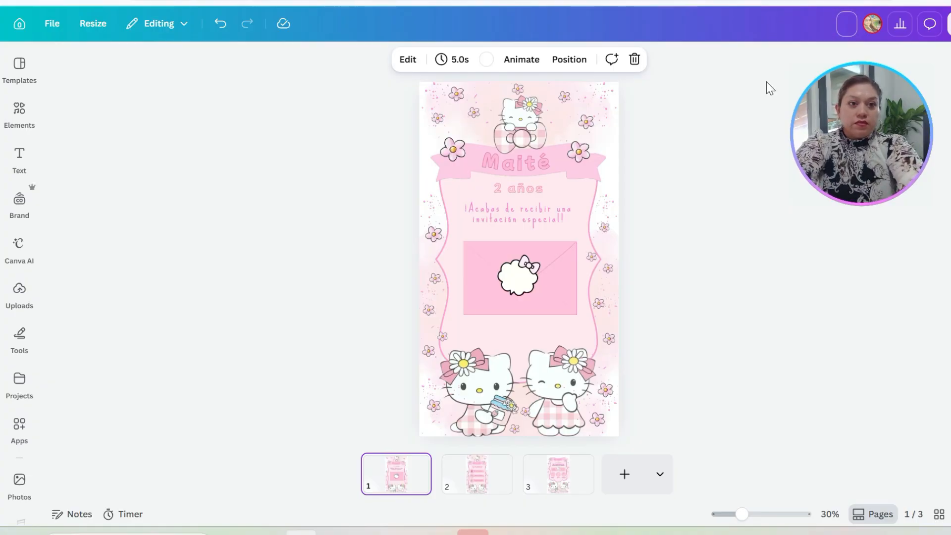
Step: Rename the design with the birthday child's first name followed by "Invitation"
type("Maite")
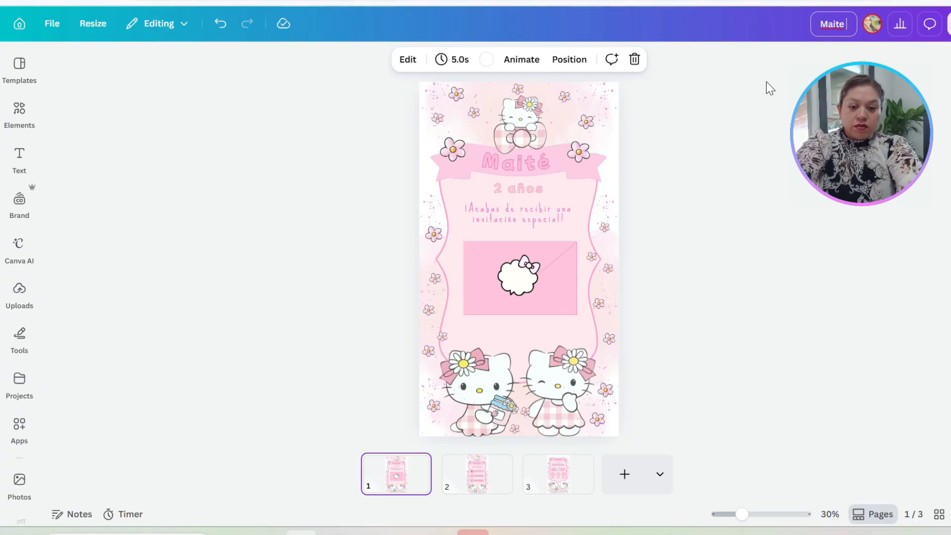
type(" Invi")
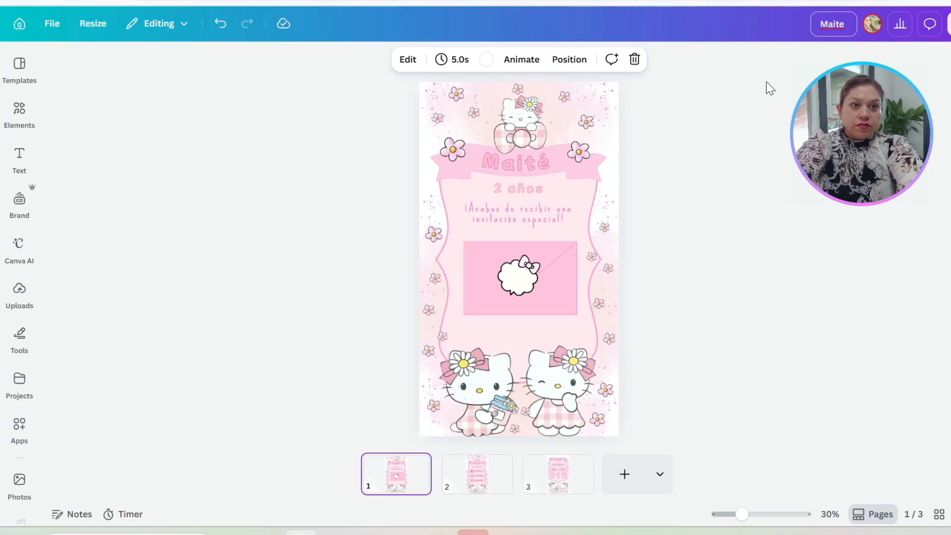
type("tation")
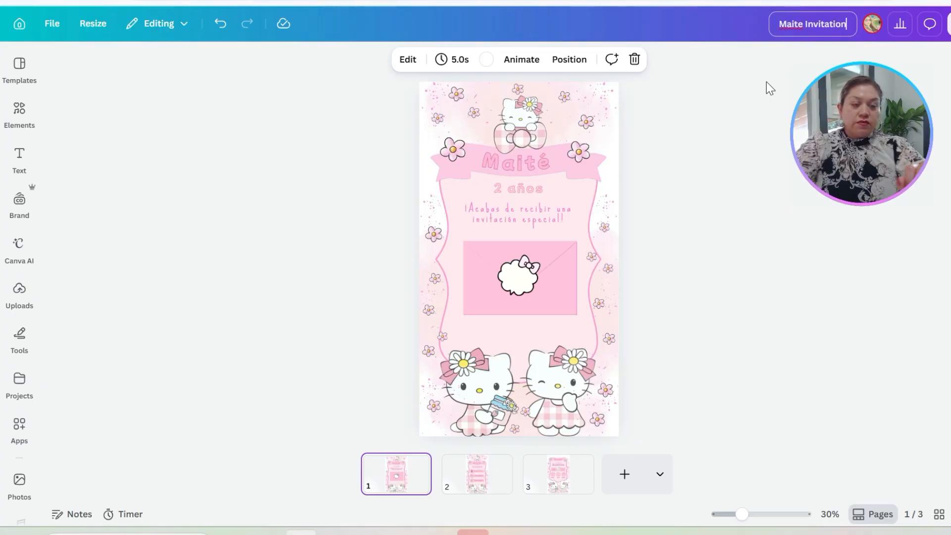
key("Return")
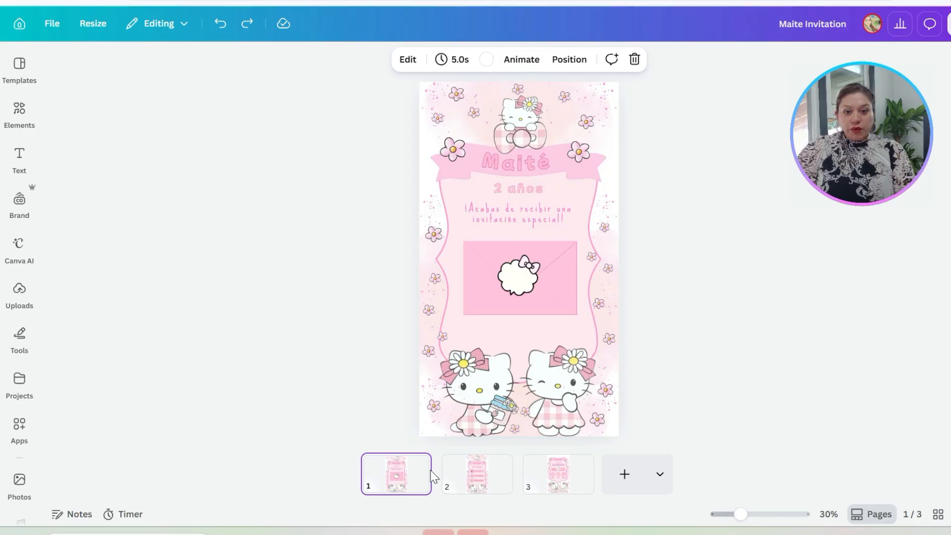
Step: Apply the Pop animation to the white bow seal on the envelope on page 1
left_click(523, 60)
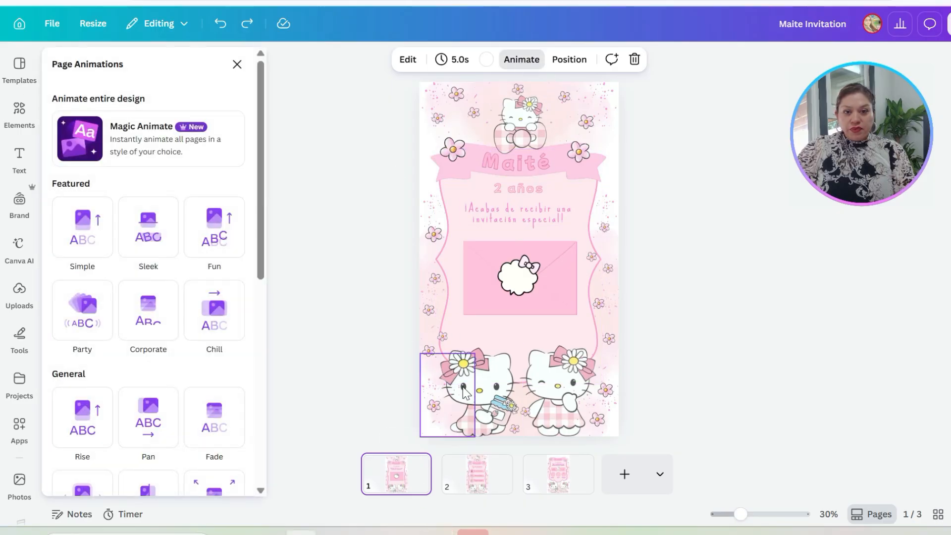
left_click(522, 280)
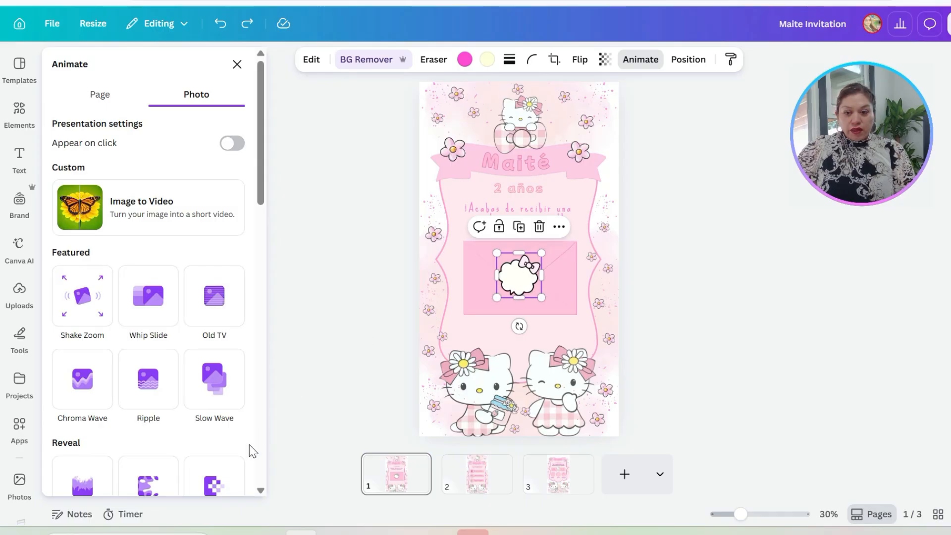
scroll(207, 444, "down", 1)
scroll(207, 444, "down", 5)
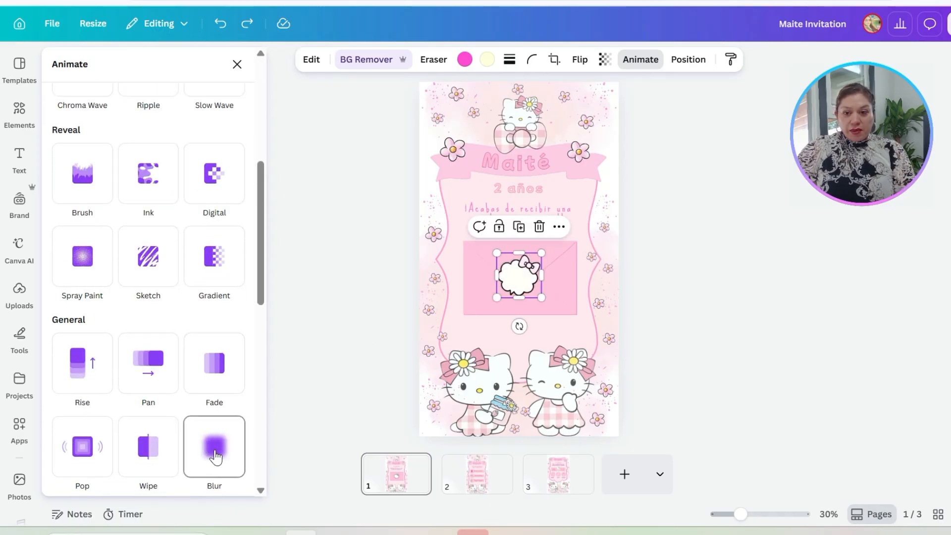
scroll(216, 457, "down", 5)
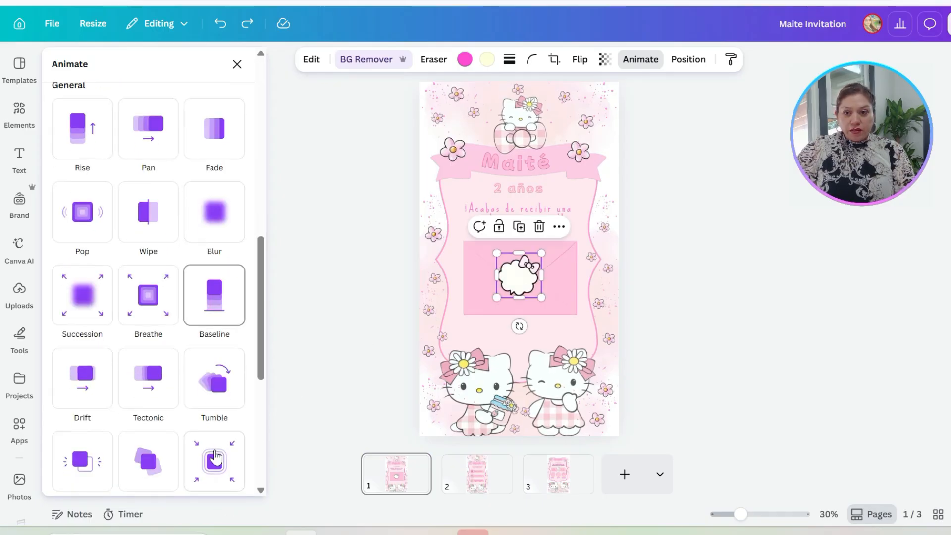
left_click(80, 215)
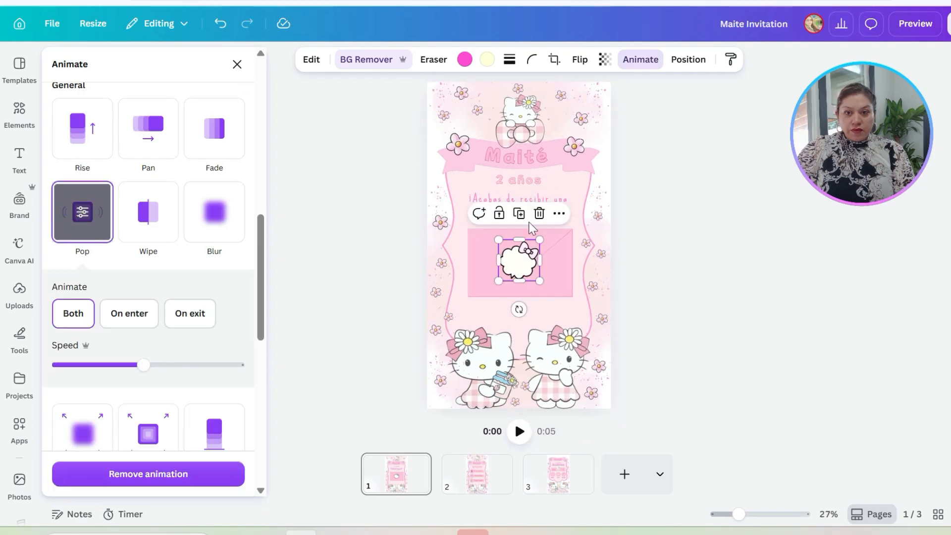
Step: Apply the Drift animation to the seated Hello Kitty holding the jar on page 1
left_click(498, 367)
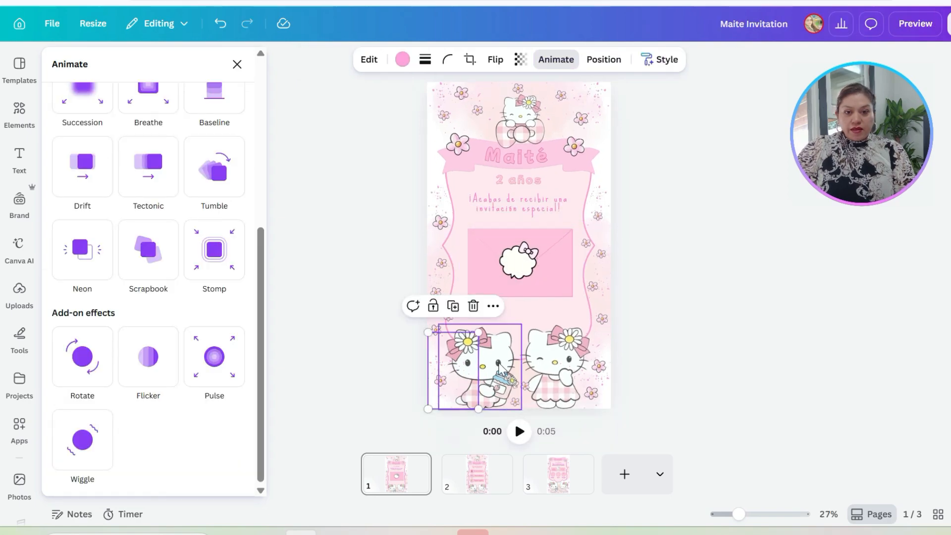
left_click(486, 358)
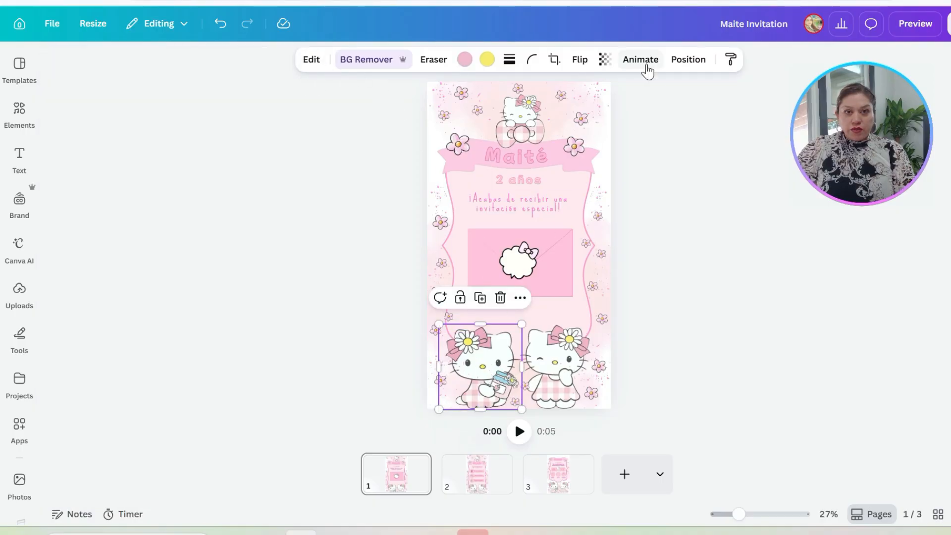
left_click(641, 61)
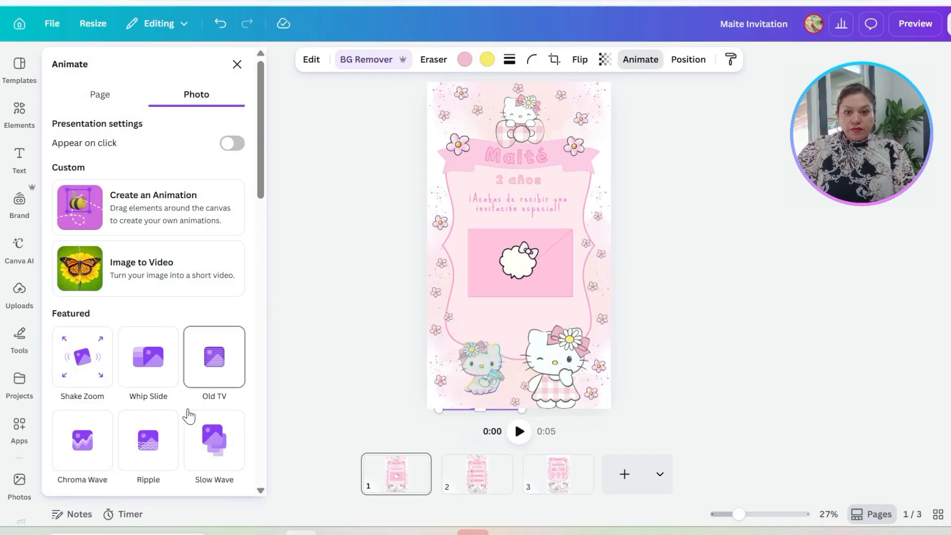
scroll(170, 440, "down", 5)
scroll(93, 418, "down", 6)
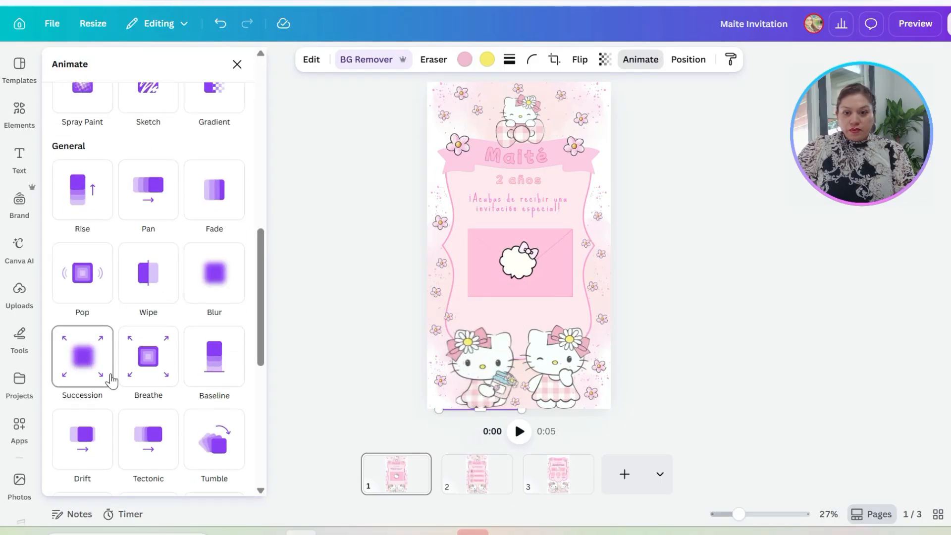
left_click(85, 450)
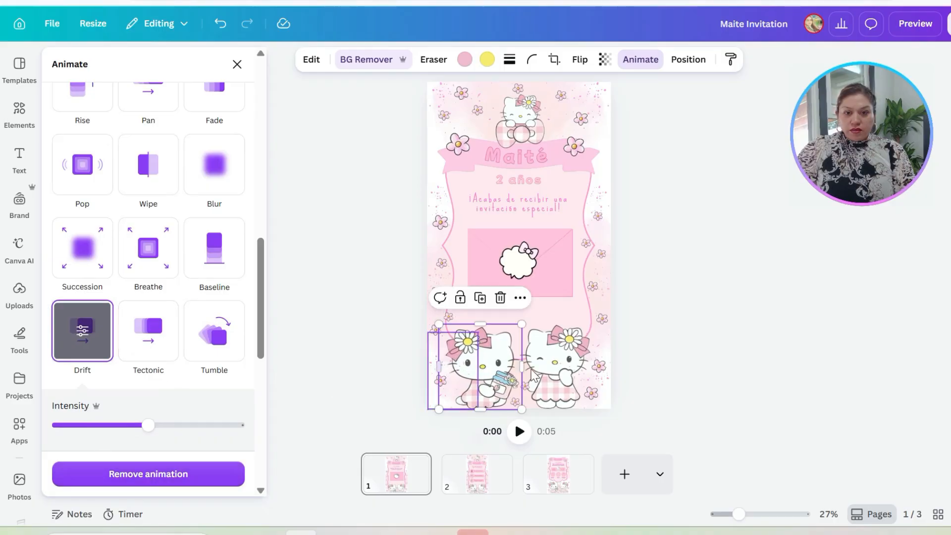
Step: Apply the Drift animation with a leftward direction to the winking Hello Kitty on page 1 and preview the invitation
left_click(561, 376)
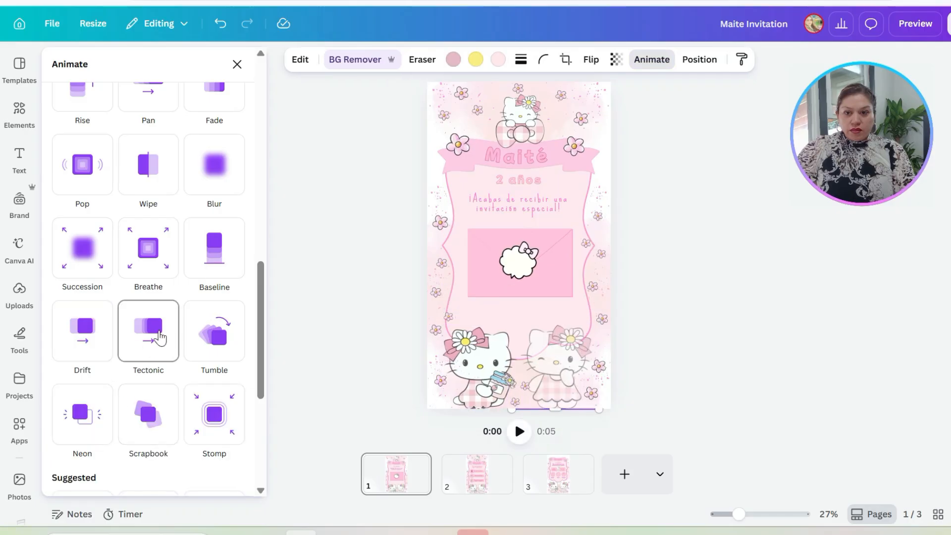
left_click(78, 331)
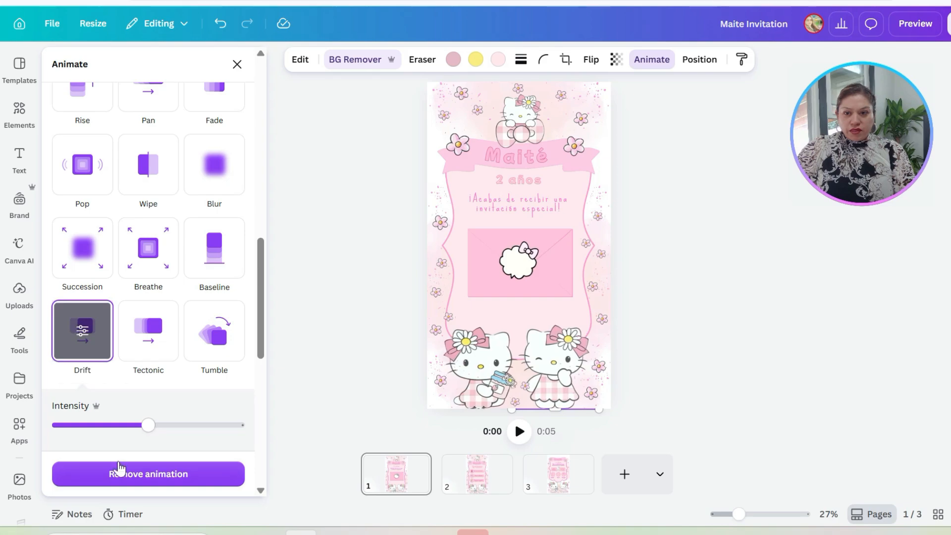
scroll(147, 452, "down", 5)
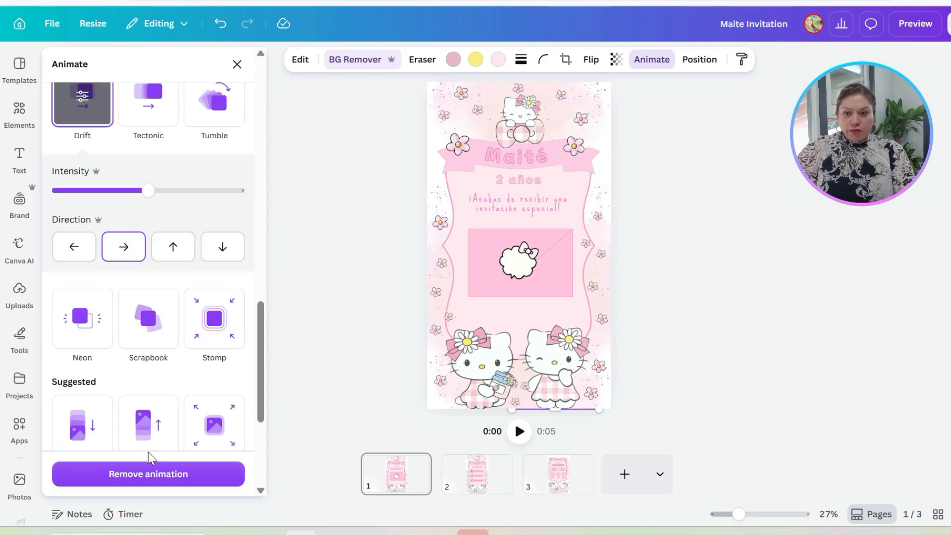
left_click(74, 247)
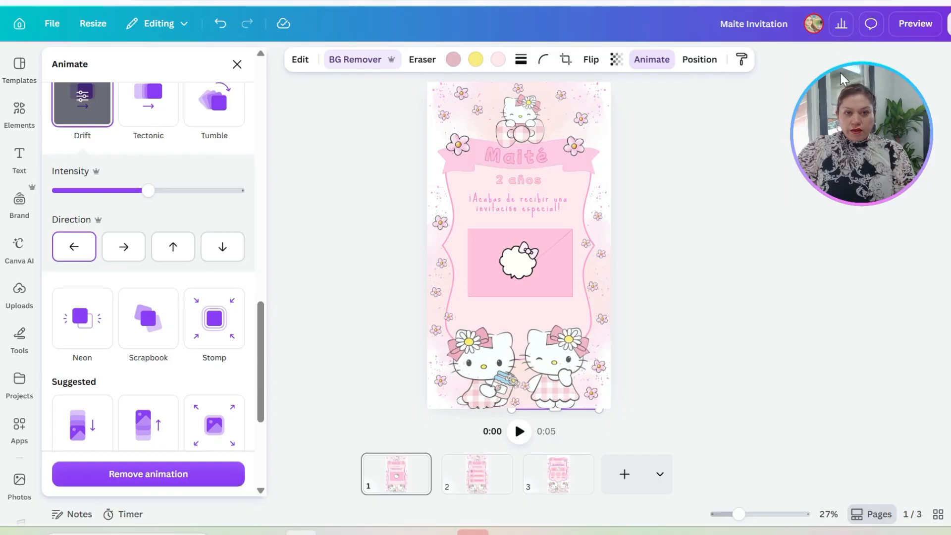
left_click(913, 24)
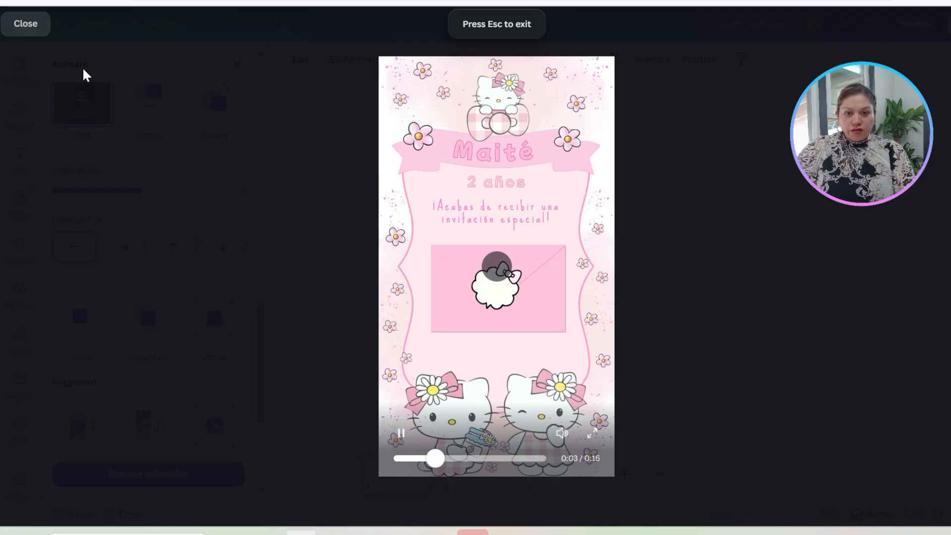
Step: Replace the animation of the seated Hello Kitty holding the jar on page 1 with Pan at a slower speed
left_click(25, 23)
left_click(479, 341)
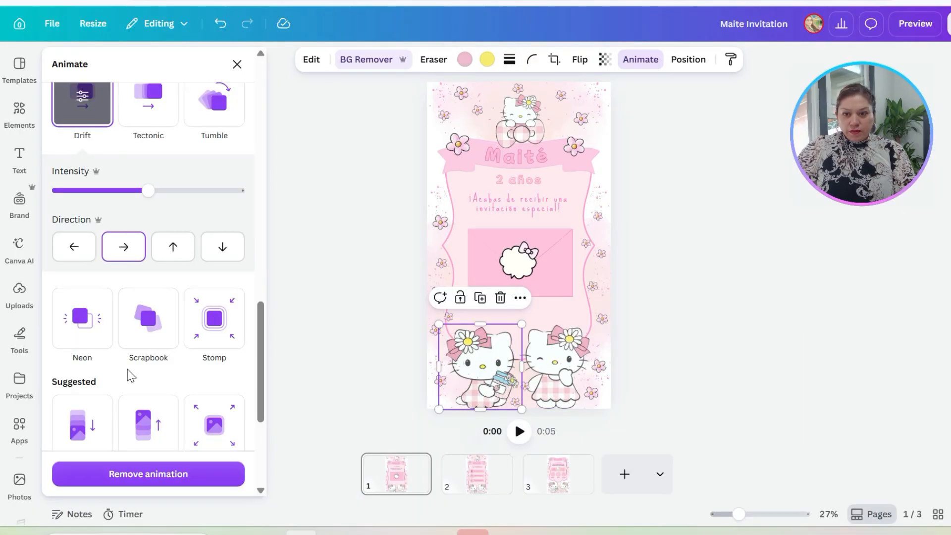
scroll(127, 370, "up", 5)
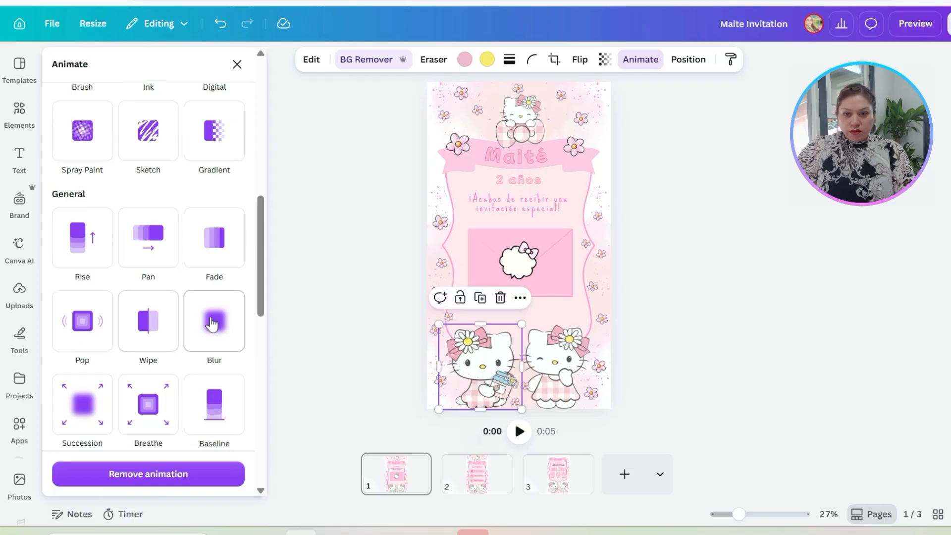
left_click(147, 243)
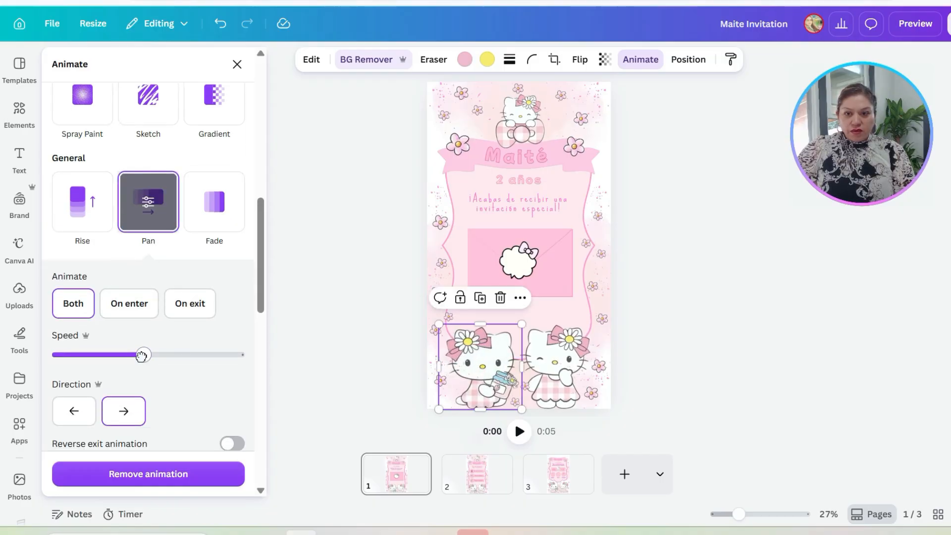
left_click_drag(142, 356, 90, 352)
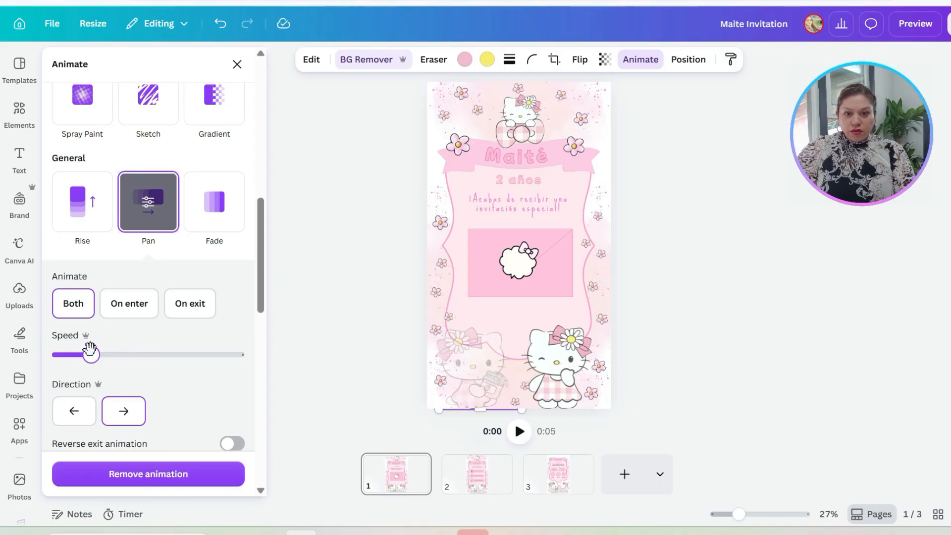
Step: Change the winking Hello Kitty's animation on page 1 to Pan with a leftward direction and slower speed, and preview the invitation
left_click(553, 370)
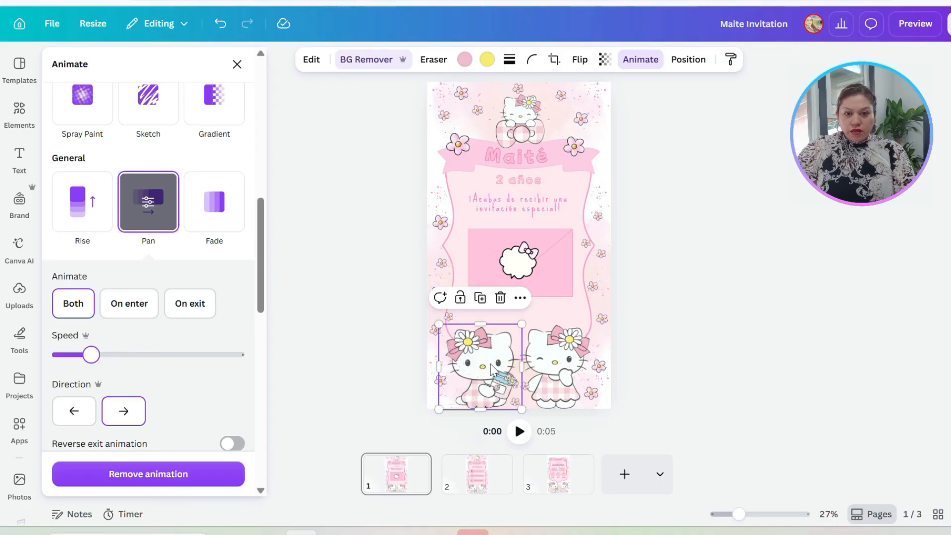
left_click(553, 371)
scroll(164, 292, "up", 10)
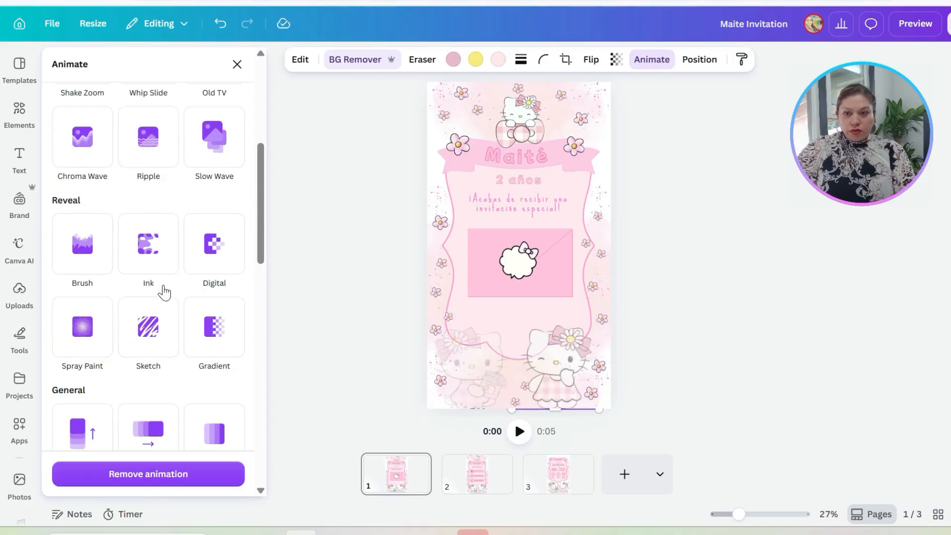
scroll(151, 337, "up", 4)
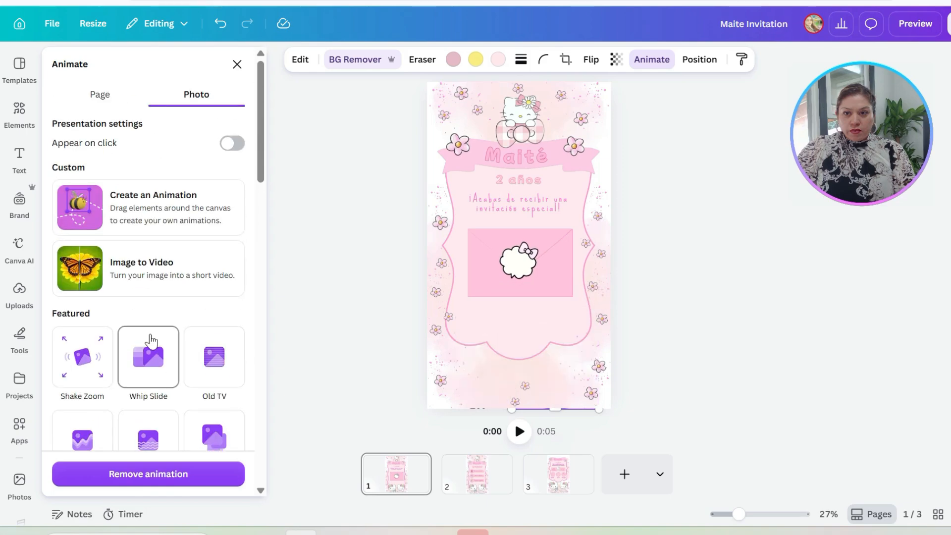
scroll(149, 326, "down", 7)
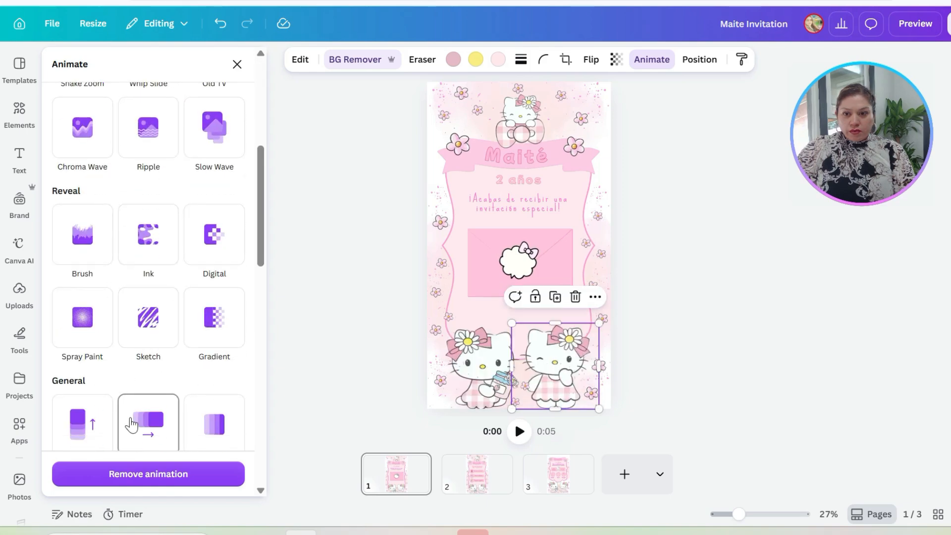
scroll(126, 411, "down", 2)
left_click(148, 354)
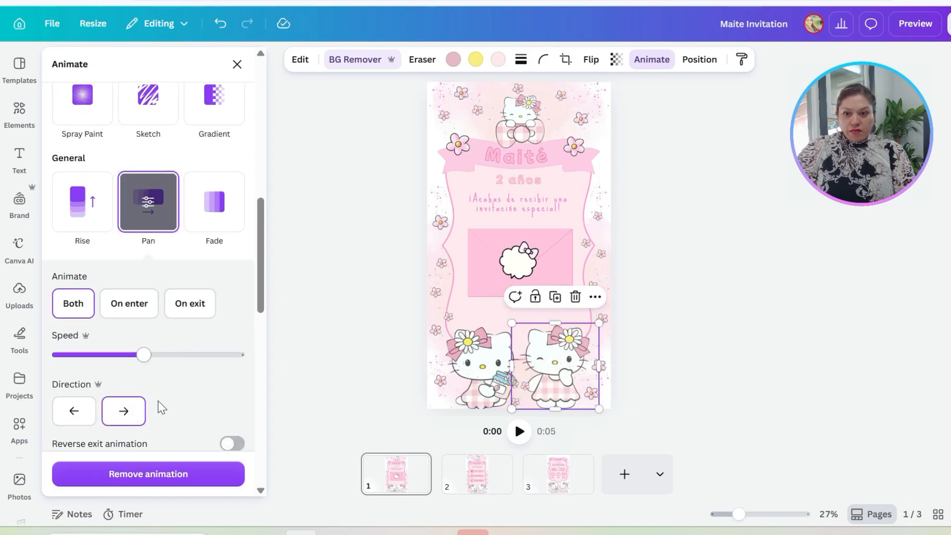
left_click(72, 412)
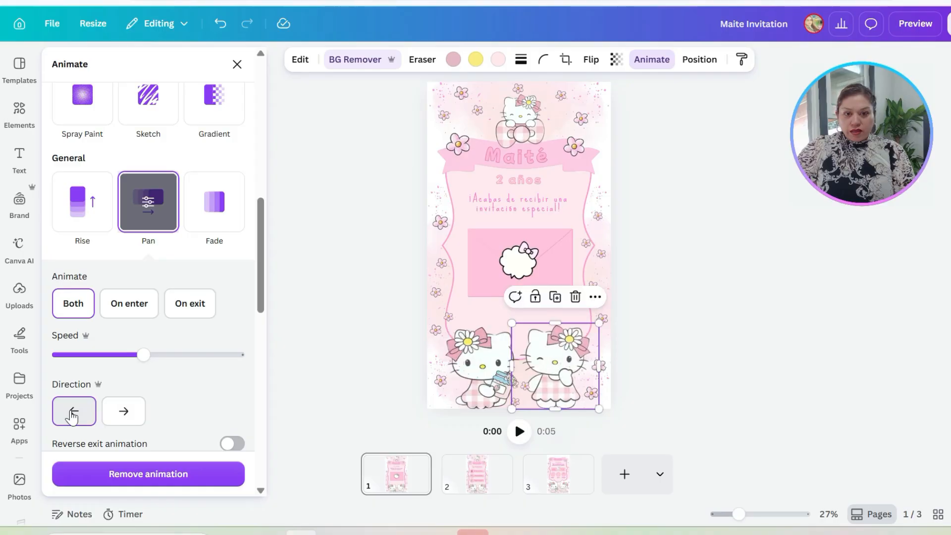
left_click_drag(109, 357, 112, 357)
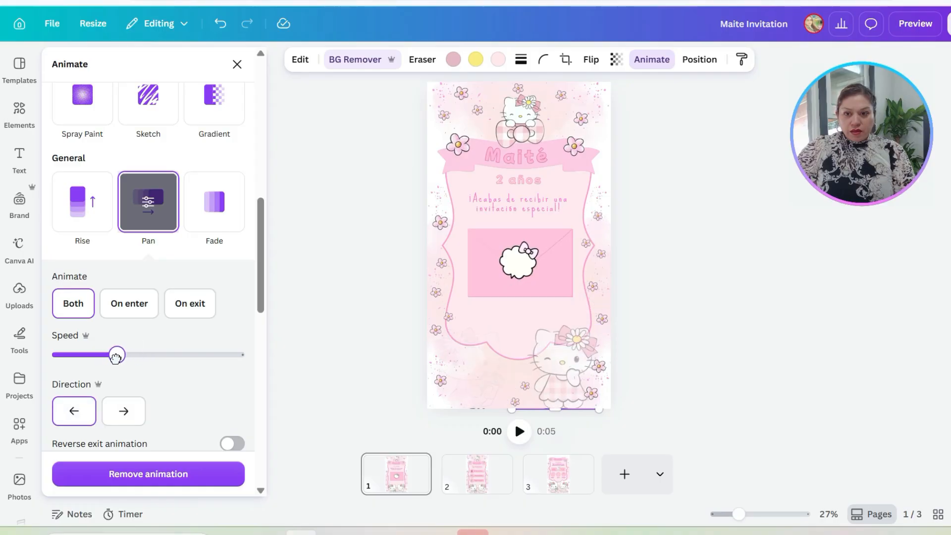
left_click(910, 23)
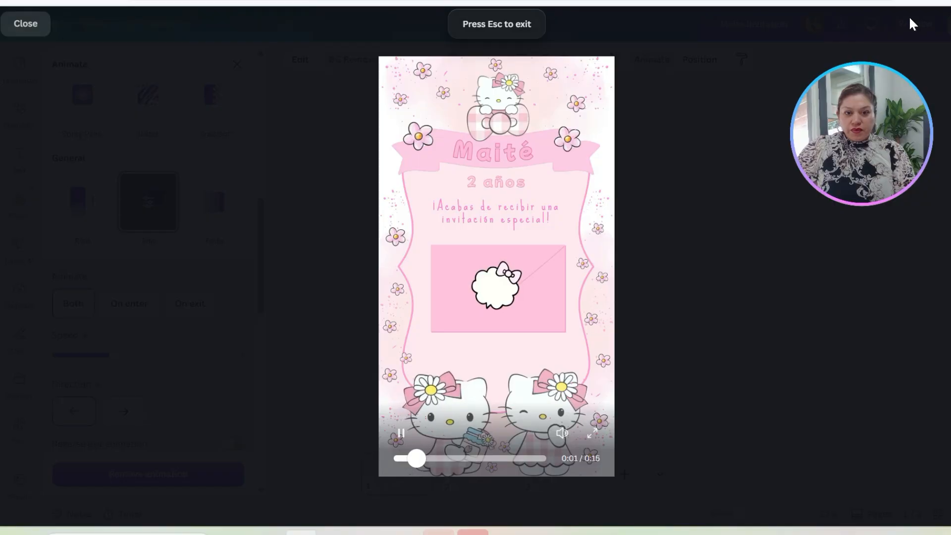
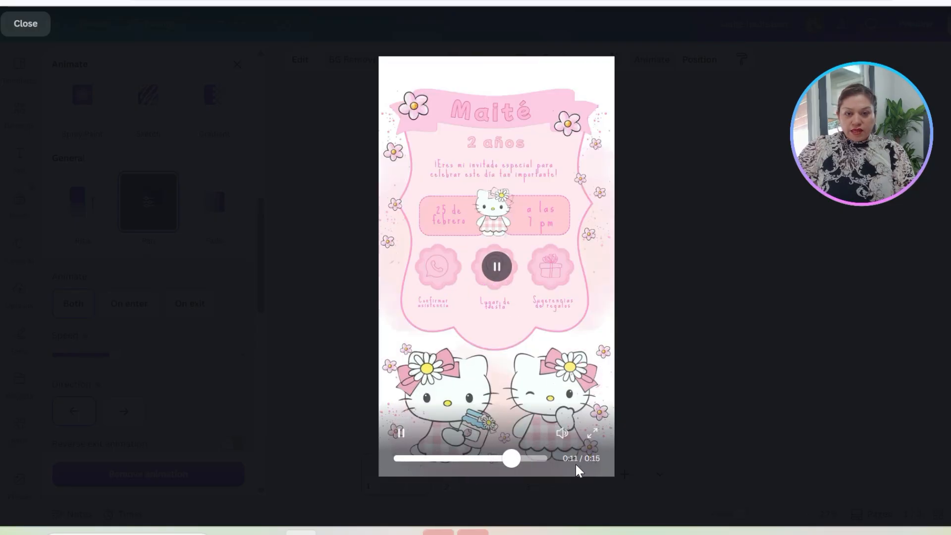
Step: Close the preview and apply the Pop animation to the child's name title on page 1
left_click(22, 28)
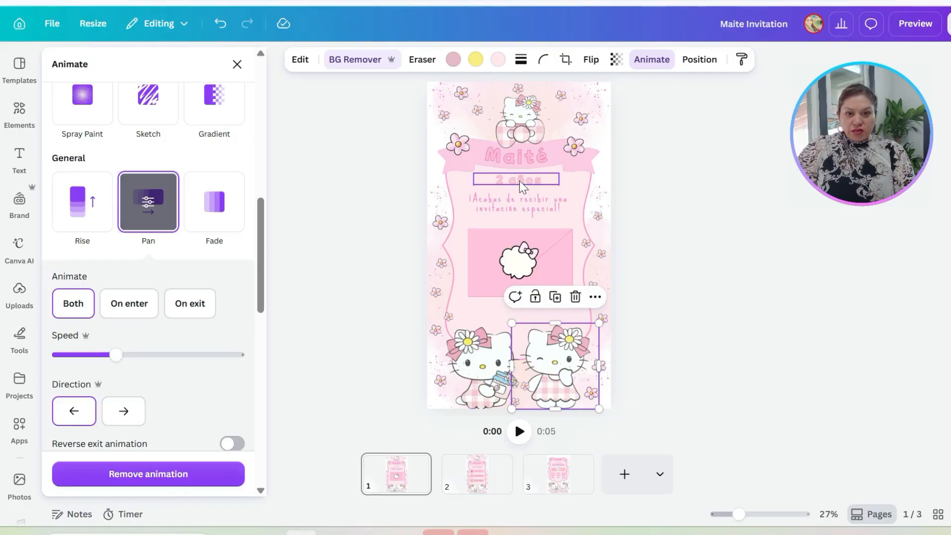
left_click(518, 160)
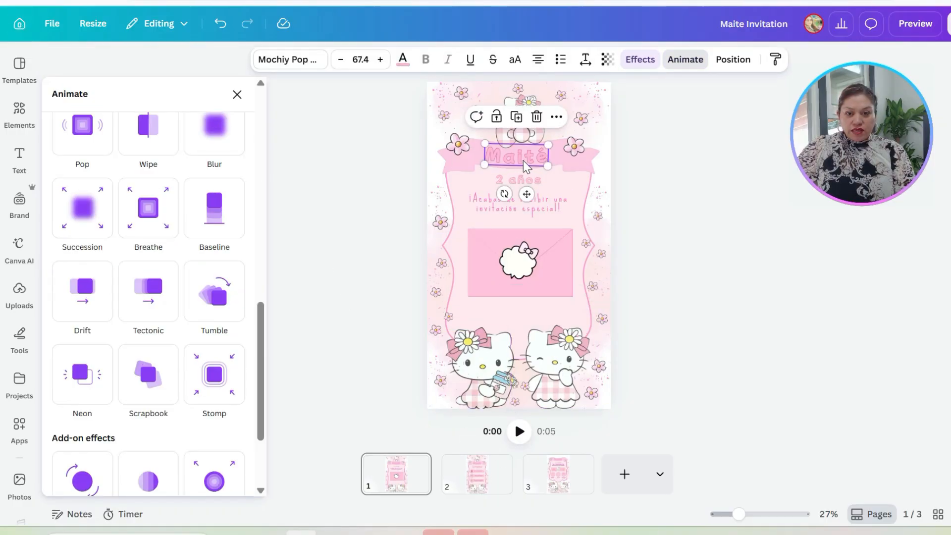
left_click(80, 123)
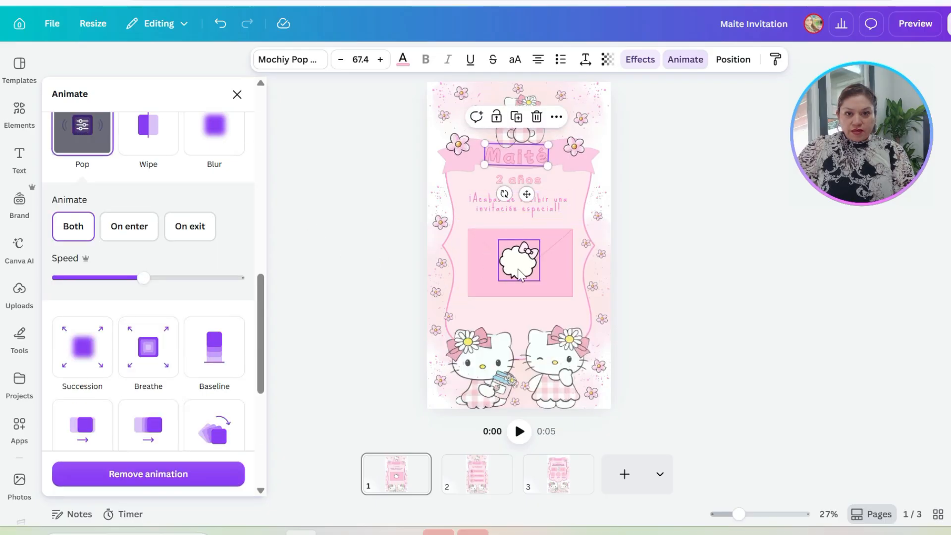
Step: Apply the Baseline animation to the pink envelope on page 1
left_click(563, 284)
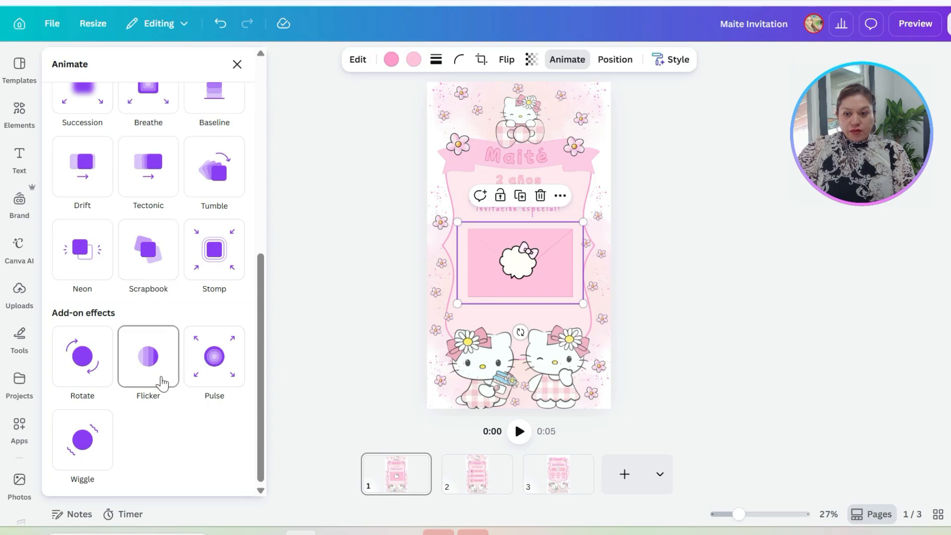
scroll(132, 280, "up", 6)
left_click(214, 317)
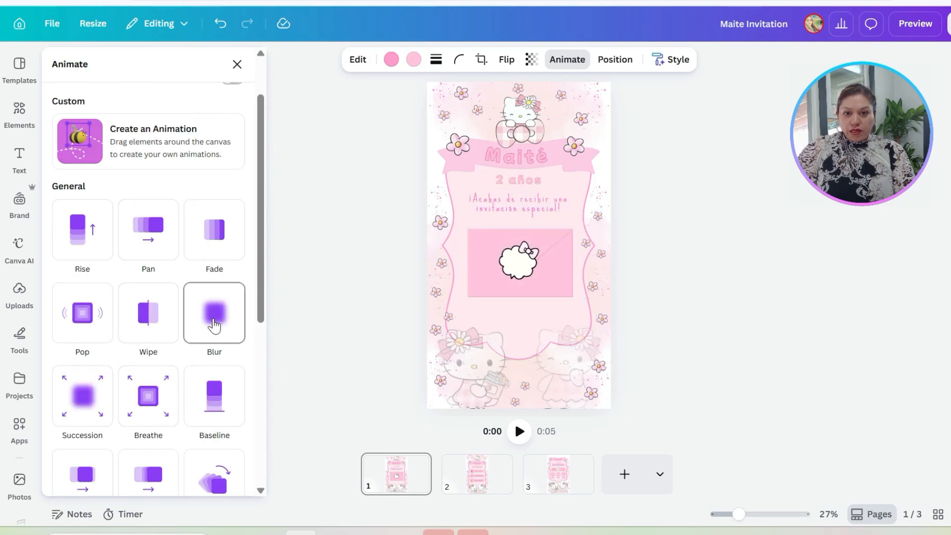
left_click(217, 410)
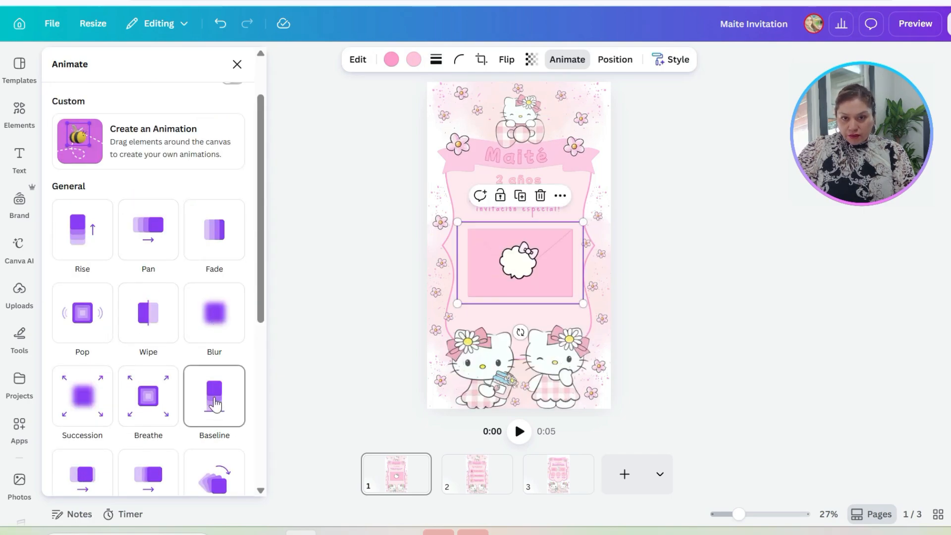
left_click(214, 404)
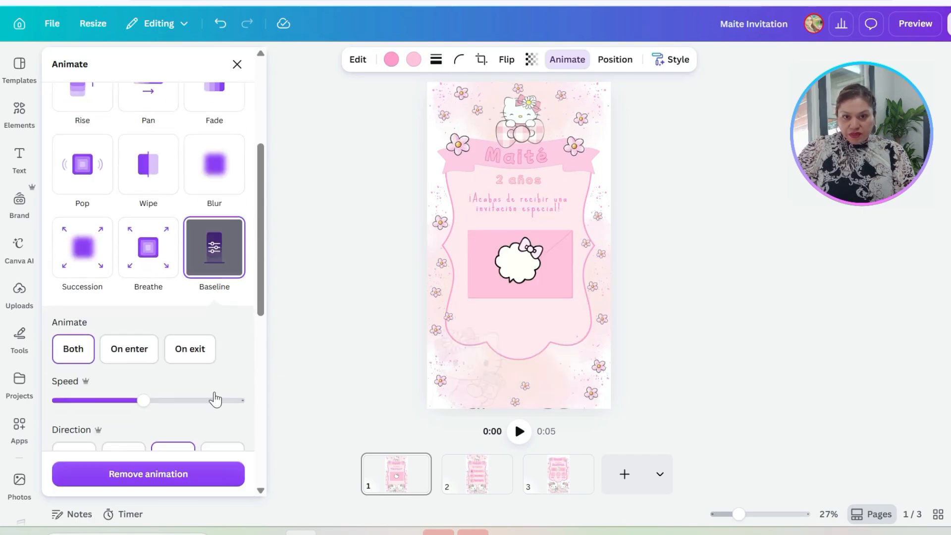
Step: Apply the Block animation to the child's name title on page 2
left_click(487, 488)
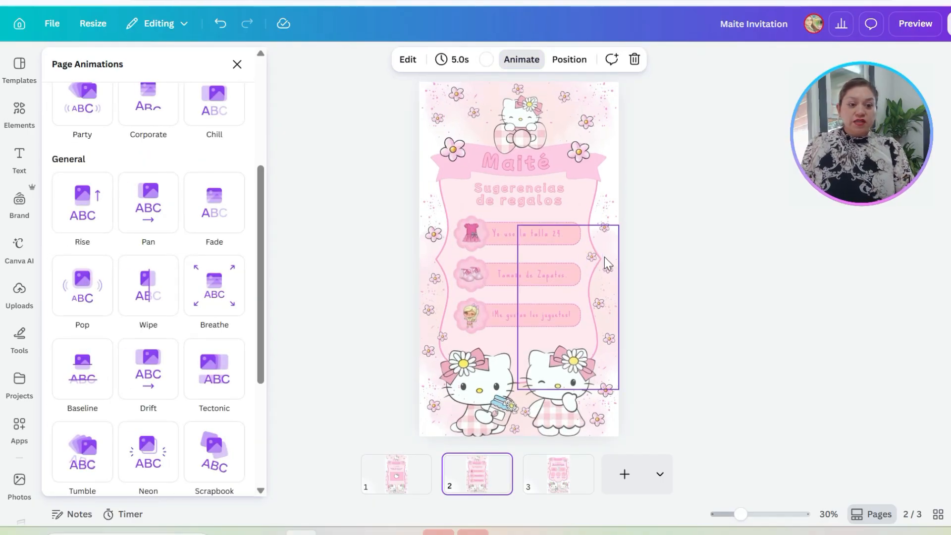
left_click(524, 162)
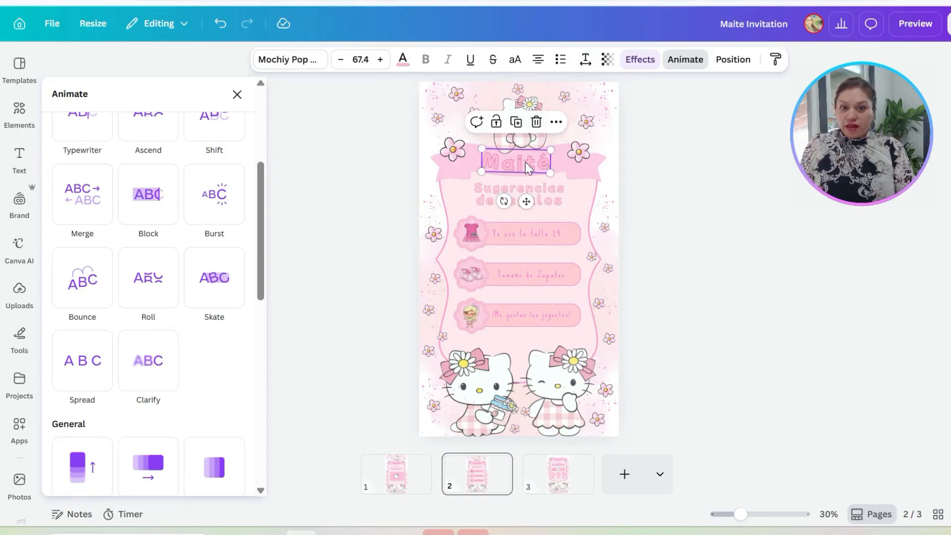
left_click(156, 193)
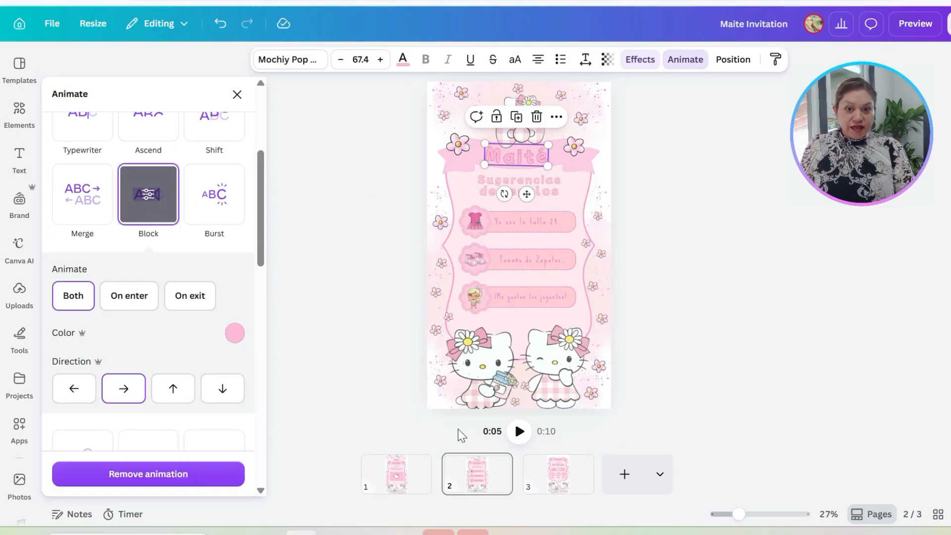
Step: Apply the Pop animation to the flower badge and pink bar of the dress suggestion on page 2
left_click(436, 377)
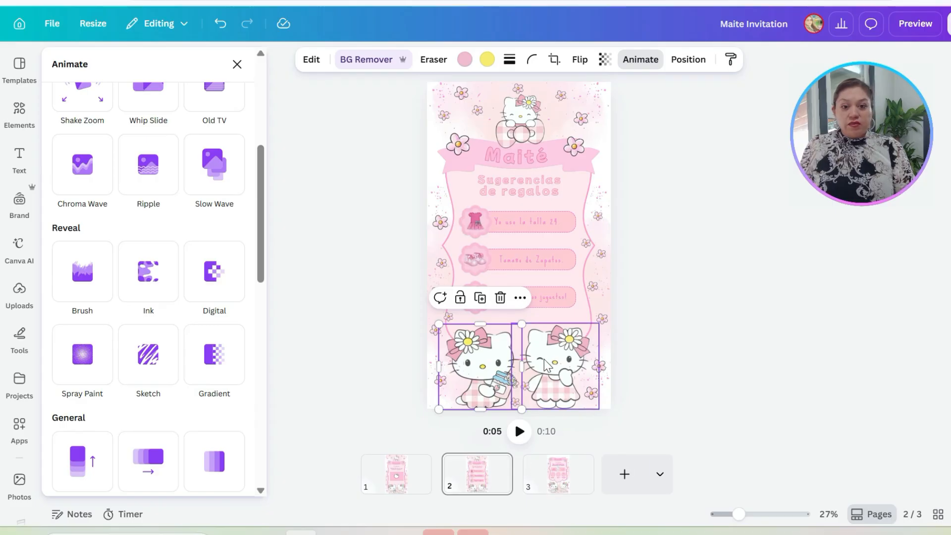
left_click(474, 225)
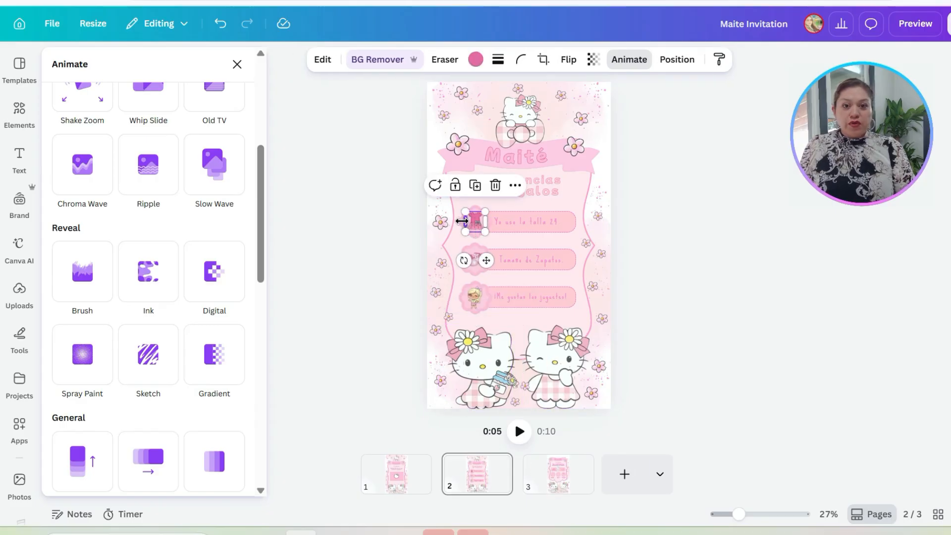
left_click(558, 225)
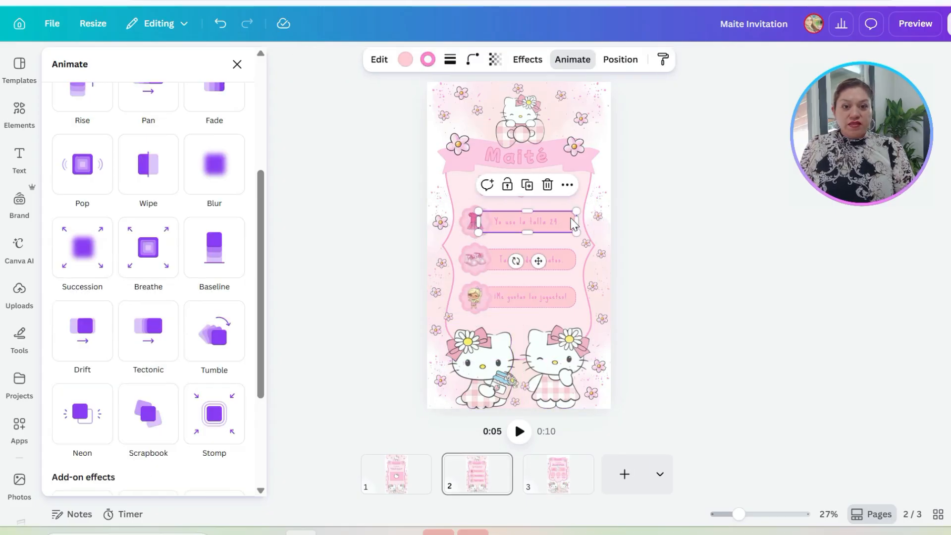
left_click(461, 223, "shift")
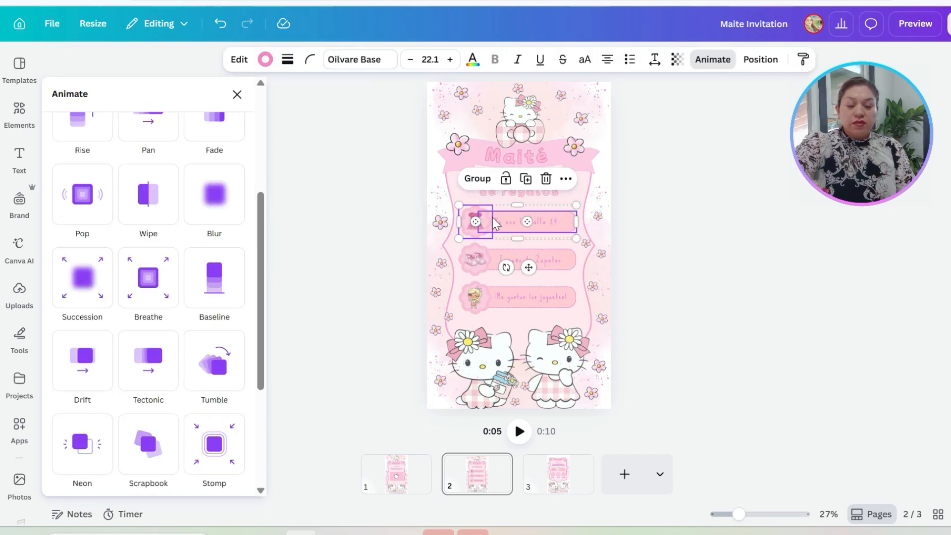
left_click(82, 190)
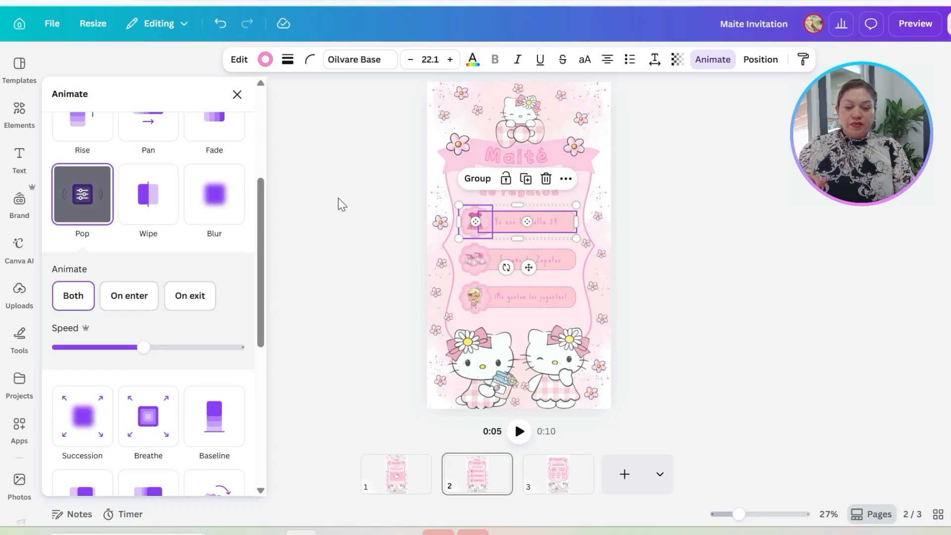
Step: Enlarge the "Yo uso la talla 24." text on page 2 to 37.6 and widen its box to fit one line
left_click(505, 222)
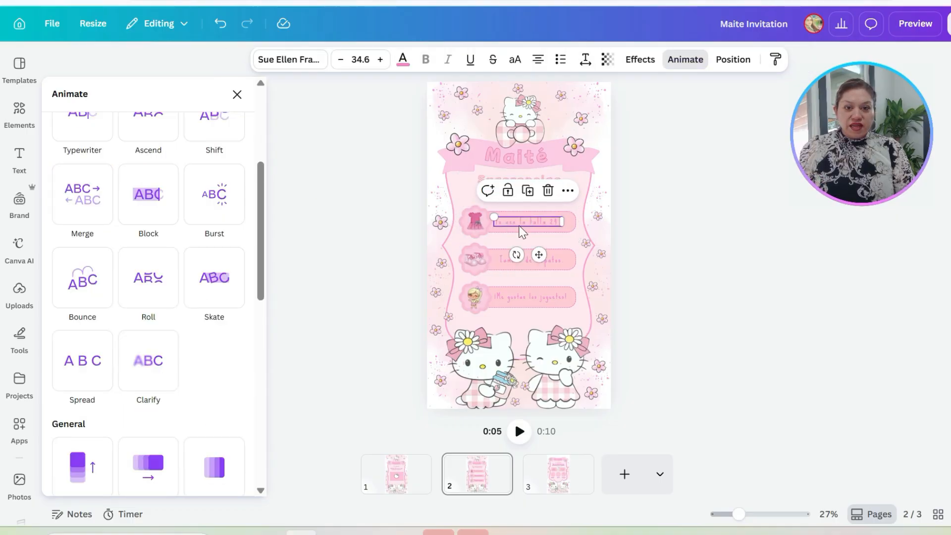
mouse_move(738, 515)
left_mouse_down()
mouse_move(772, 515)
mouse_move(754, 513)
left_mouse_up()
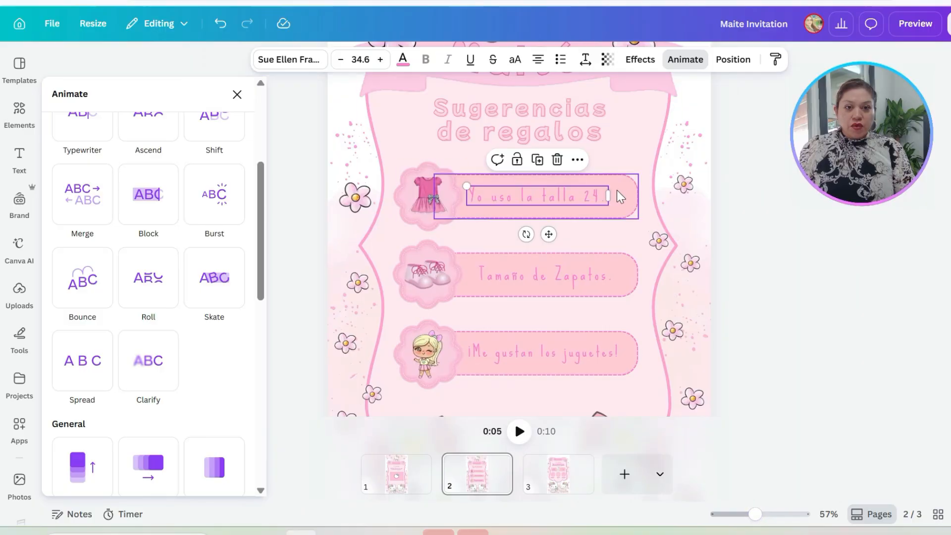
double_click(586, 198)
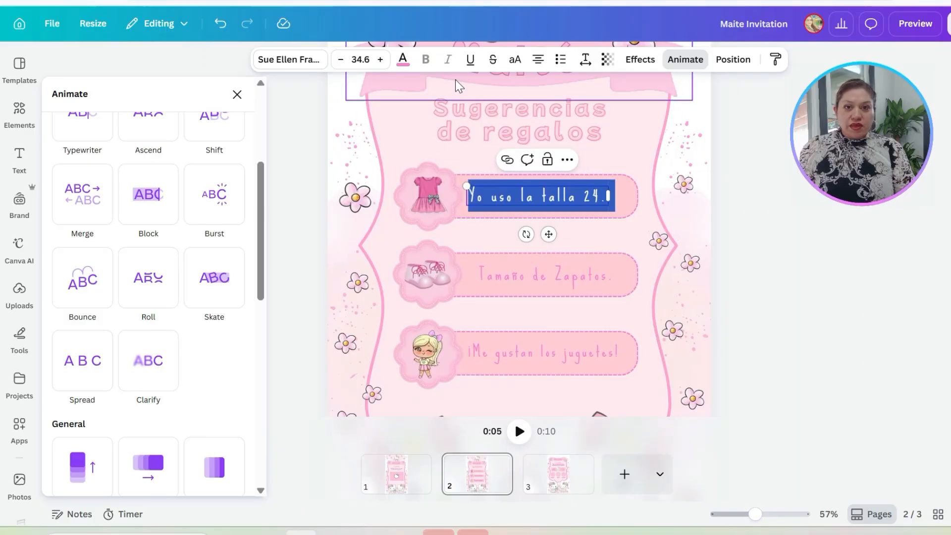
left_click(380, 59)
left_click(380, 59)
left_click(380, 59)
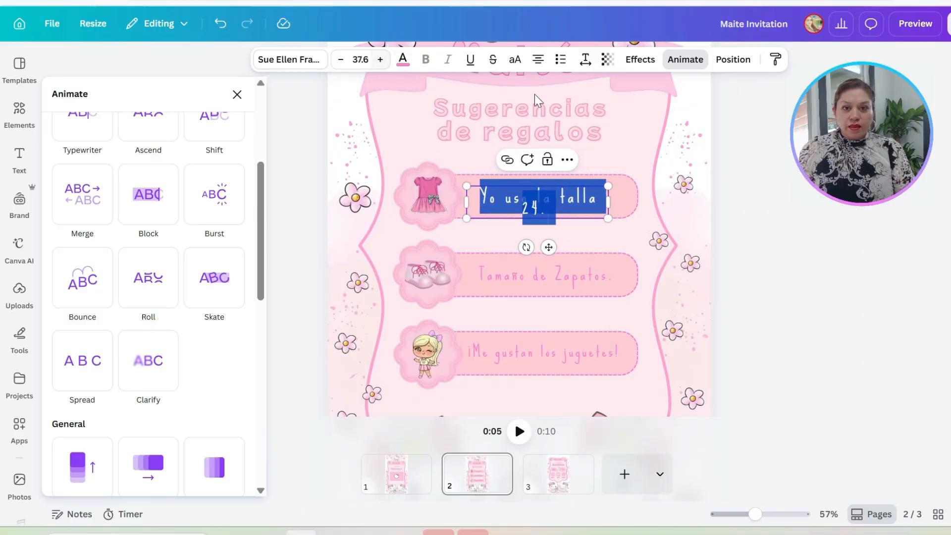
left_click_drag(631, 203, 634, 203)
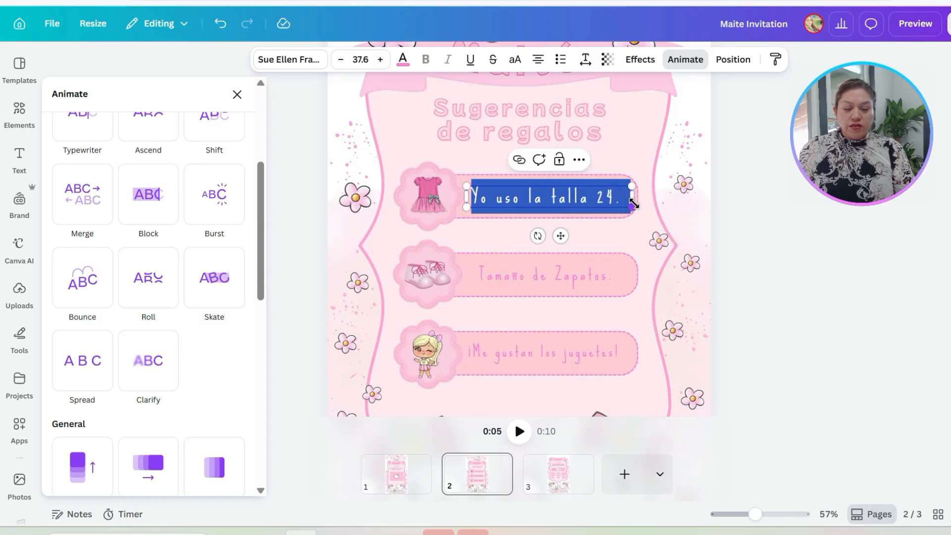
Step: Set the dress suggestion text on page 2 to the Glacial Indifference font at size 28.6
left_click(304, 62)
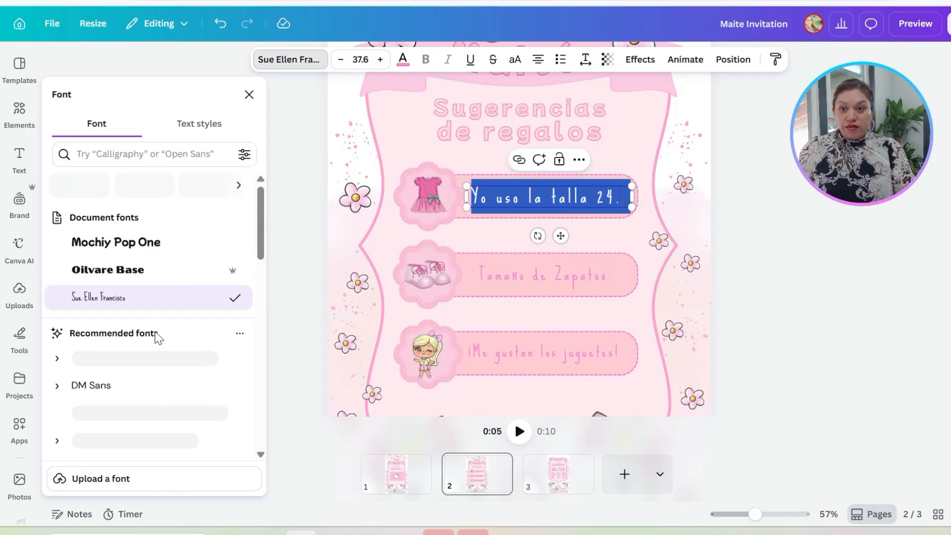
left_click(108, 277)
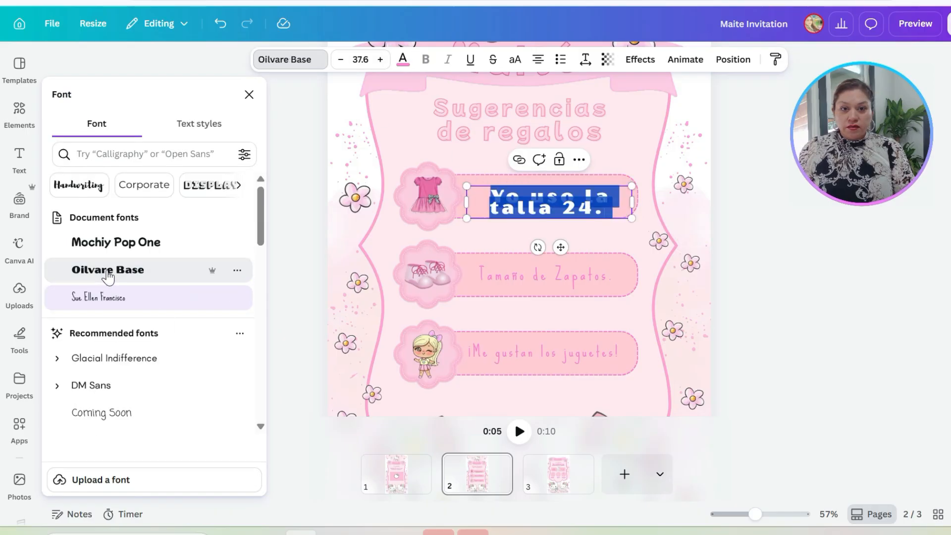
left_click(113, 357)
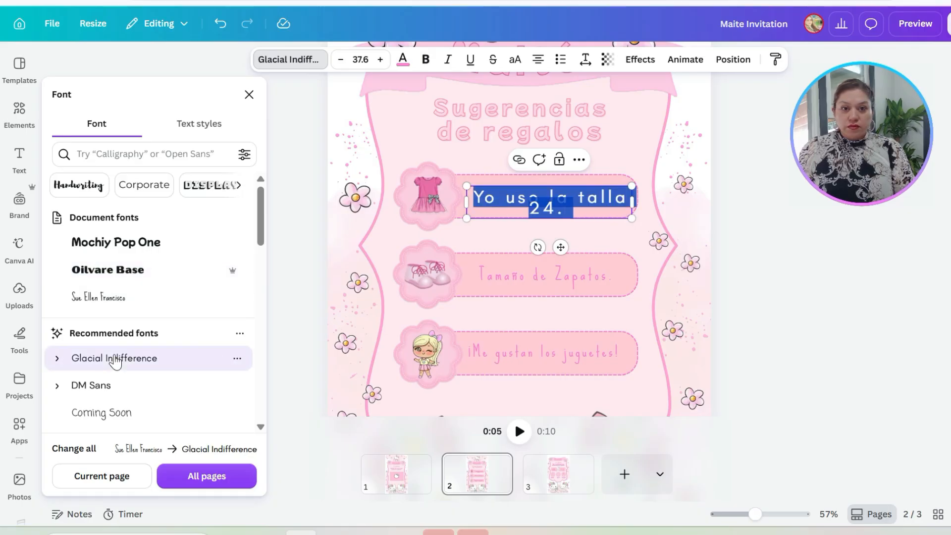
left_click(340, 61)
left_click(340, 60)
left_click(340, 61)
left_click(340, 60)
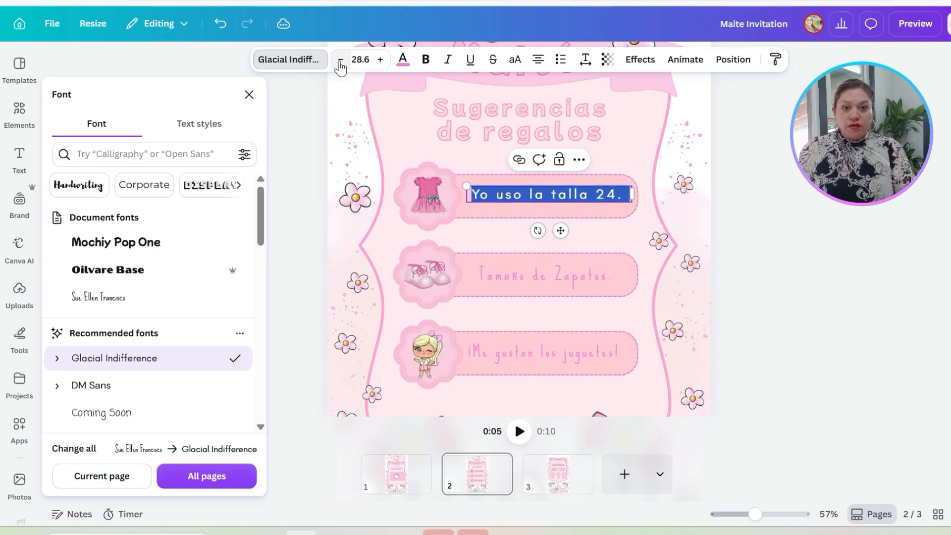
Step: Change the dress suggestion text to "Yo uso la talla 4" and centre it within its pink bar
left_click_drag(628, 195, 618, 195)
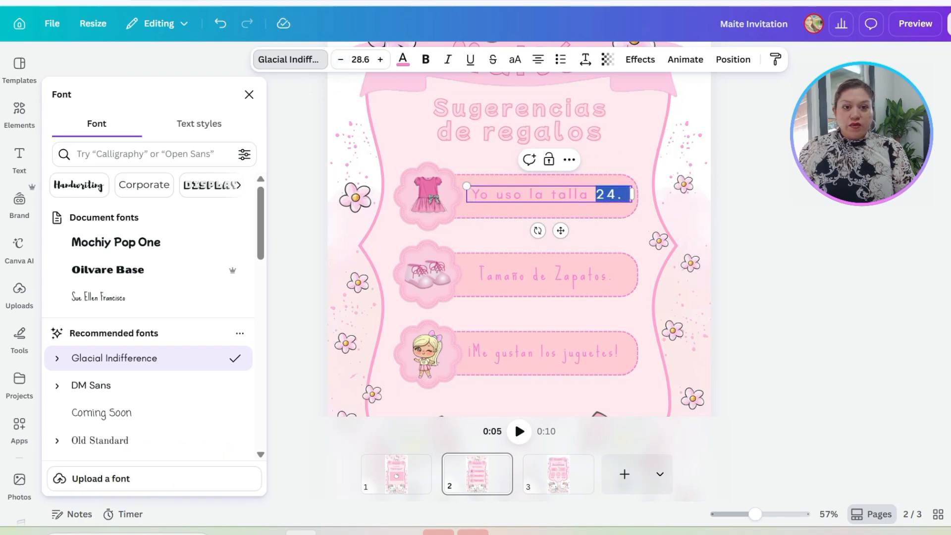
type("4")
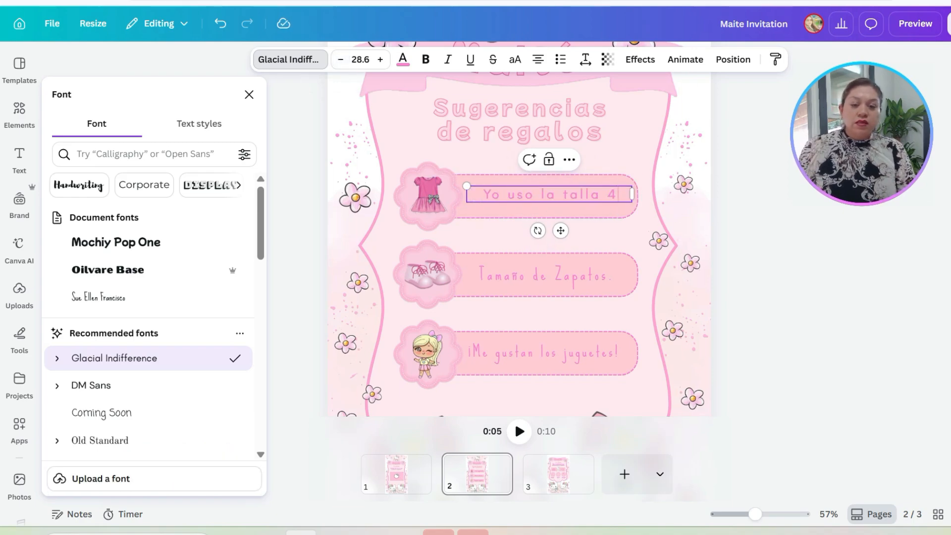
left_click(498, 217)
left_click_drag(546, 195, 542, 197)
Step: Colour the "Yo uso la talla 4" text black using the Brand Kit colour
double_click(543, 196)
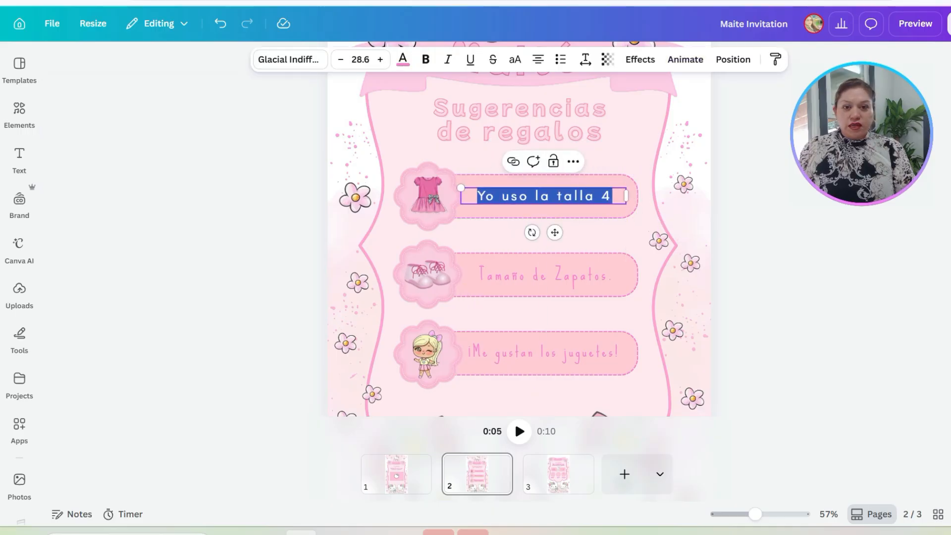
left_click(403, 59)
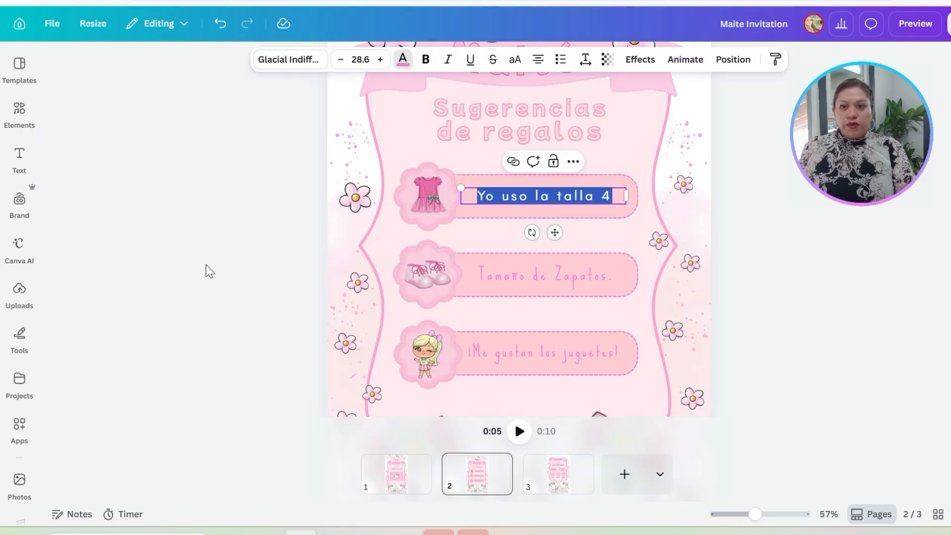
left_click(120, 341)
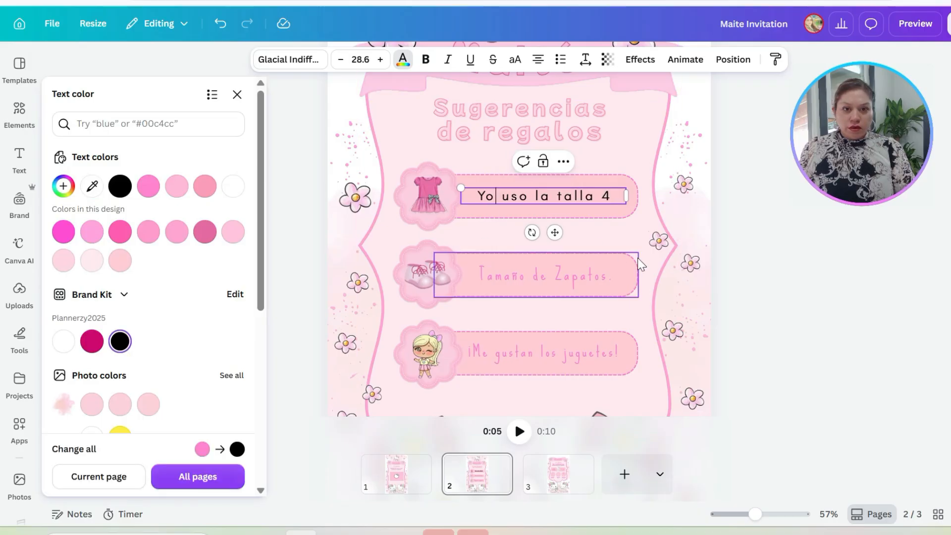
left_click(608, 239)
left_click(527, 208)
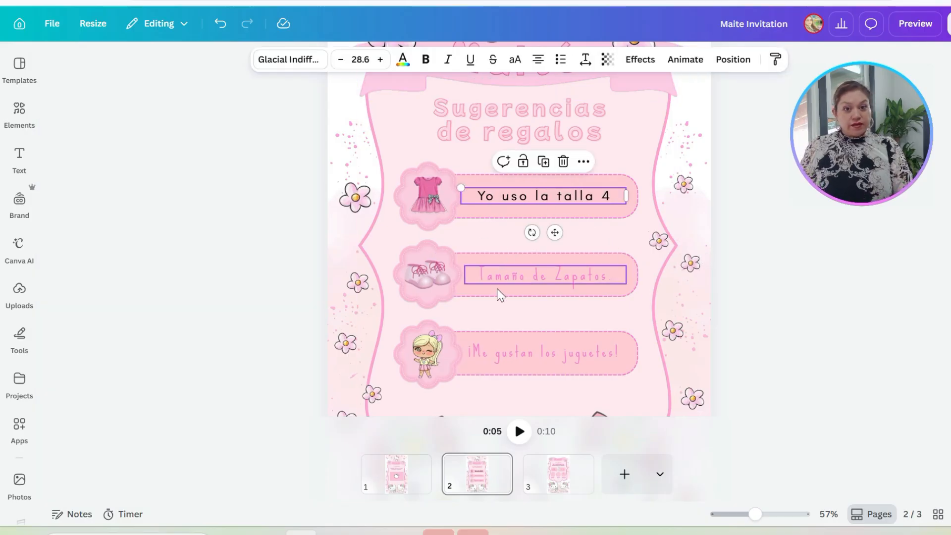
left_click(497, 240)
left_click(532, 282)
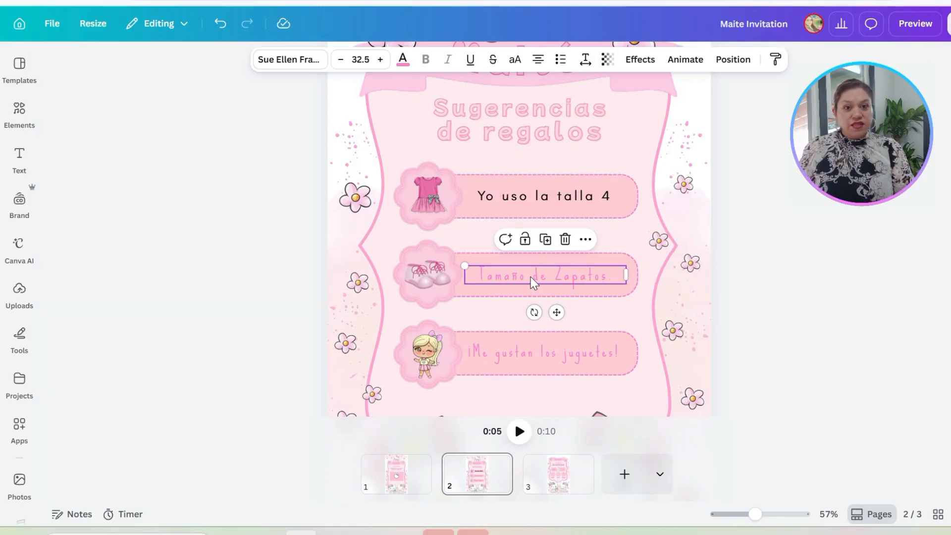
left_click(543, 197)
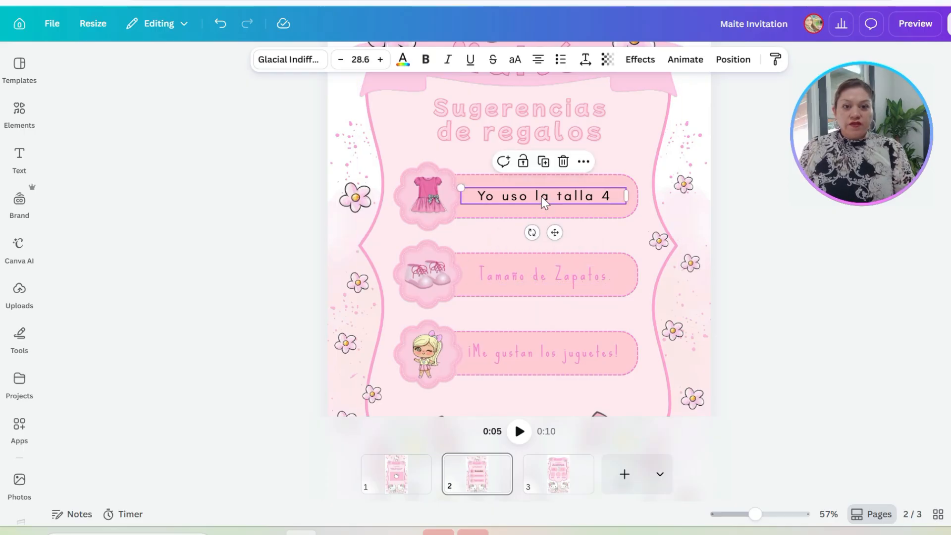
Step: Search the Canva apps for "translate" and open the Translate app
scroll(503, 230, "up", 4)
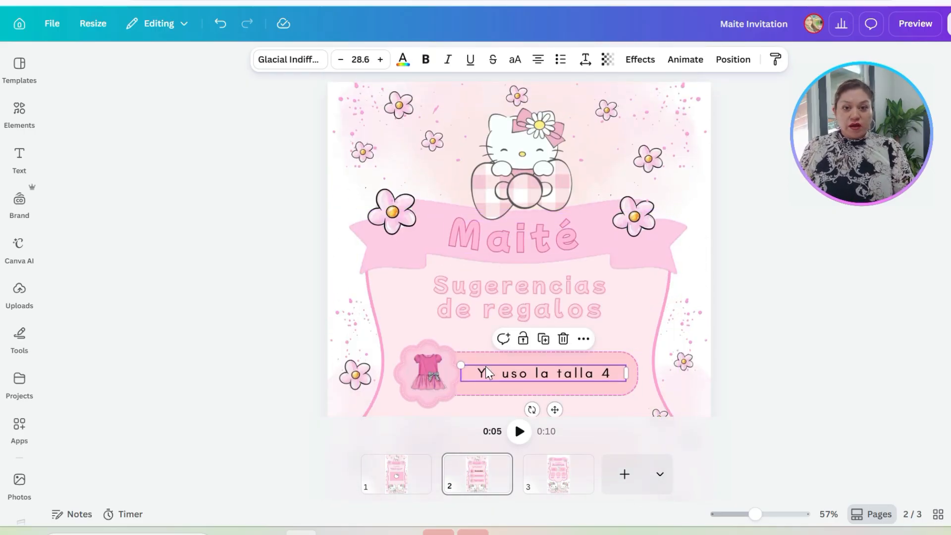
left_click_drag(751, 513, 742, 513)
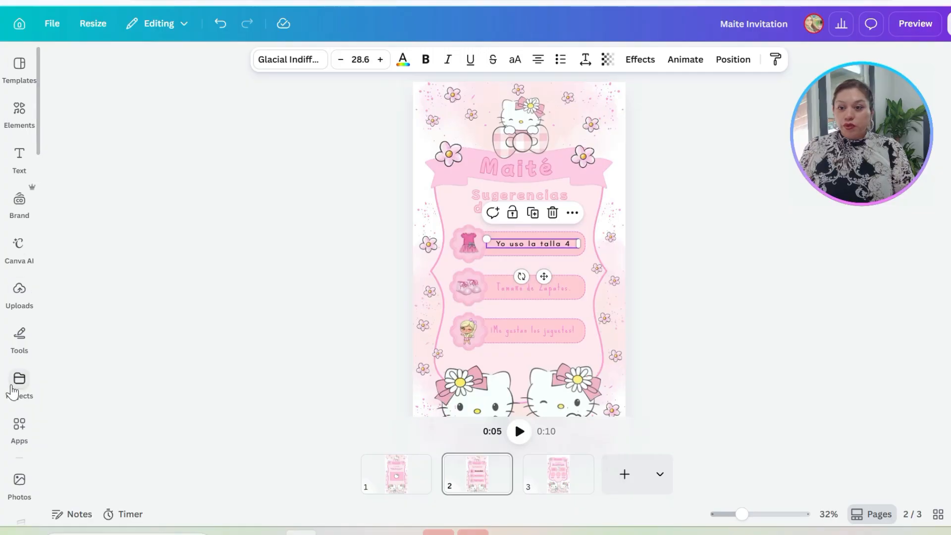
left_click(19, 427)
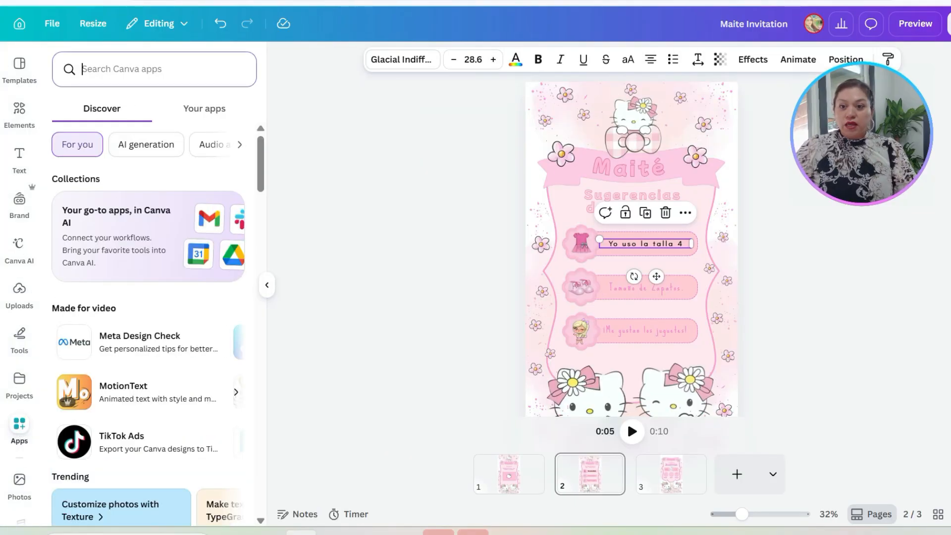
type("tran")
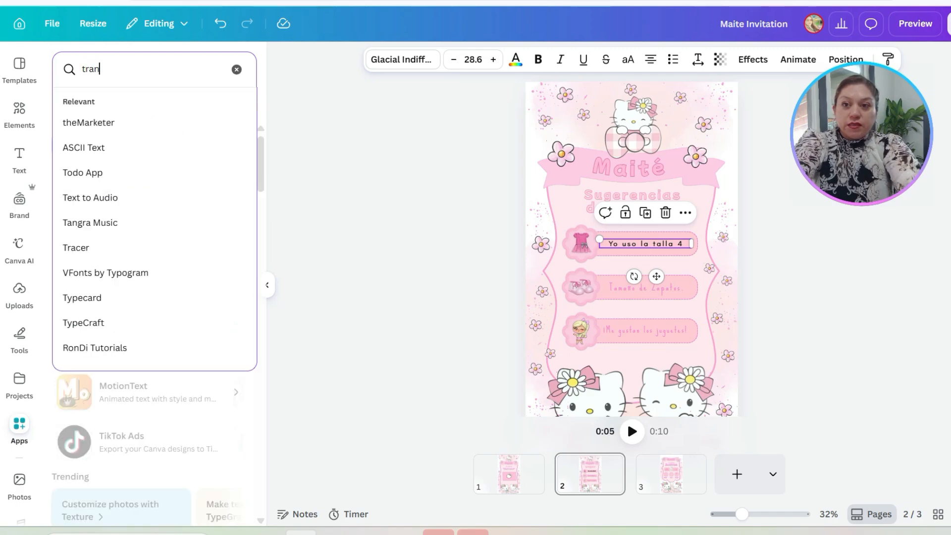
type("slate")
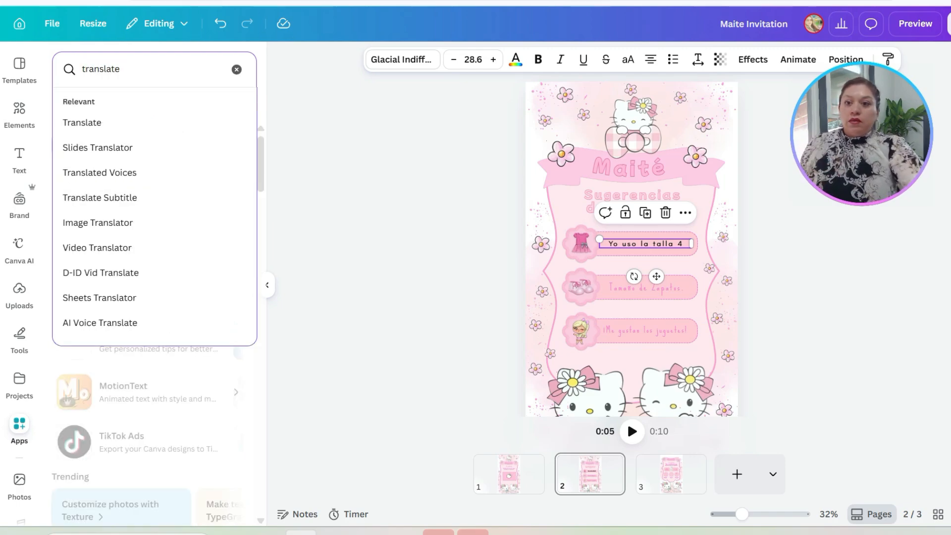
key("Return")
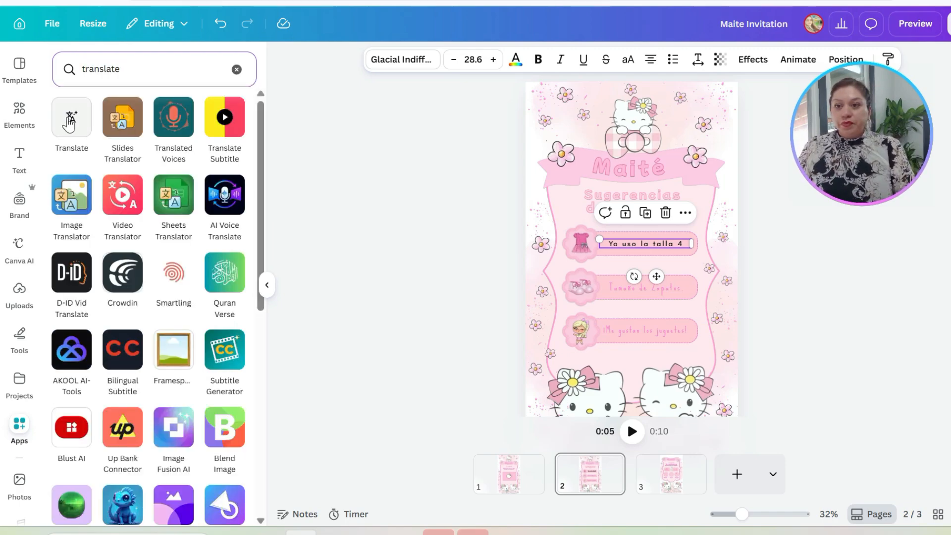
left_click(72, 126)
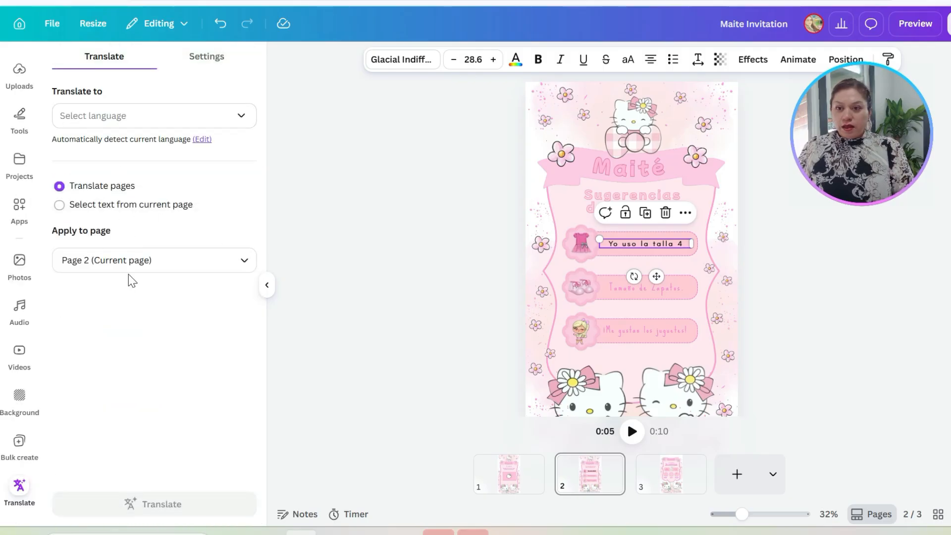
Step: Set the translation to apply to all three pages and show page 1
left_click(115, 264)
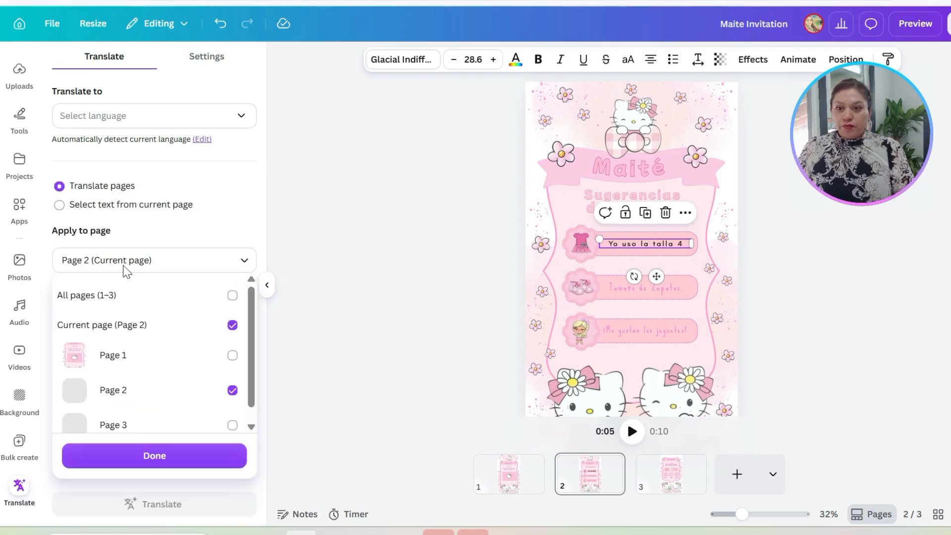
left_click(242, 363)
left_click(234, 425)
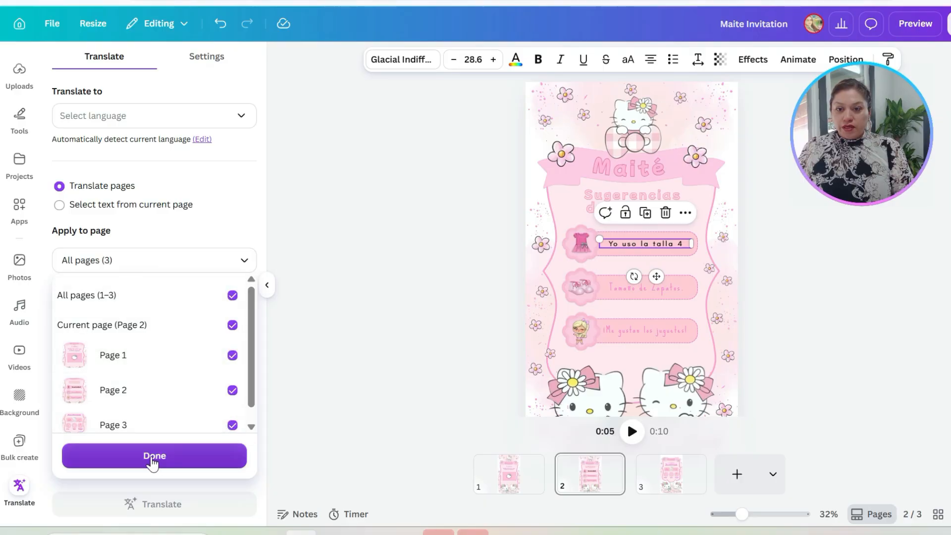
left_click(165, 456)
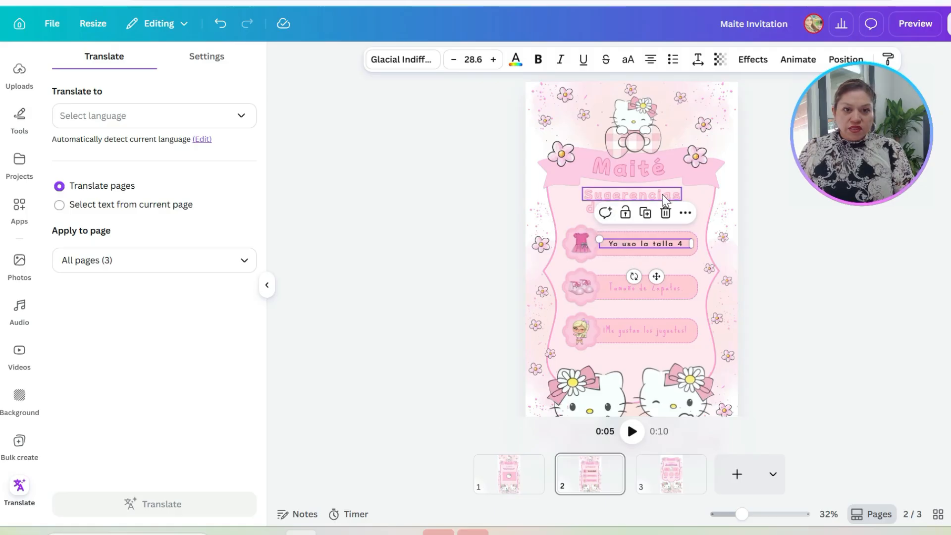
left_click(530, 482)
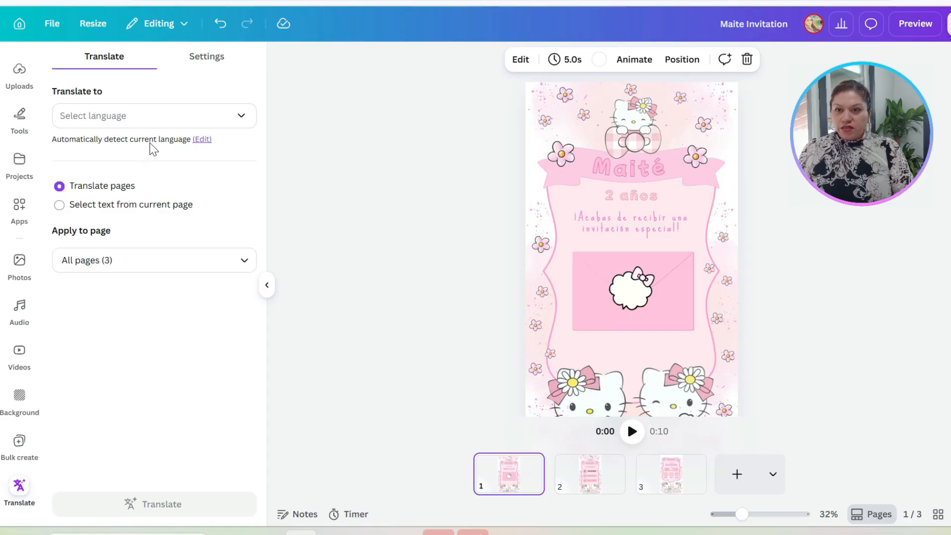
Step: Translate all three pages into English with the Inspirational tone of voice
left_click(168, 116)
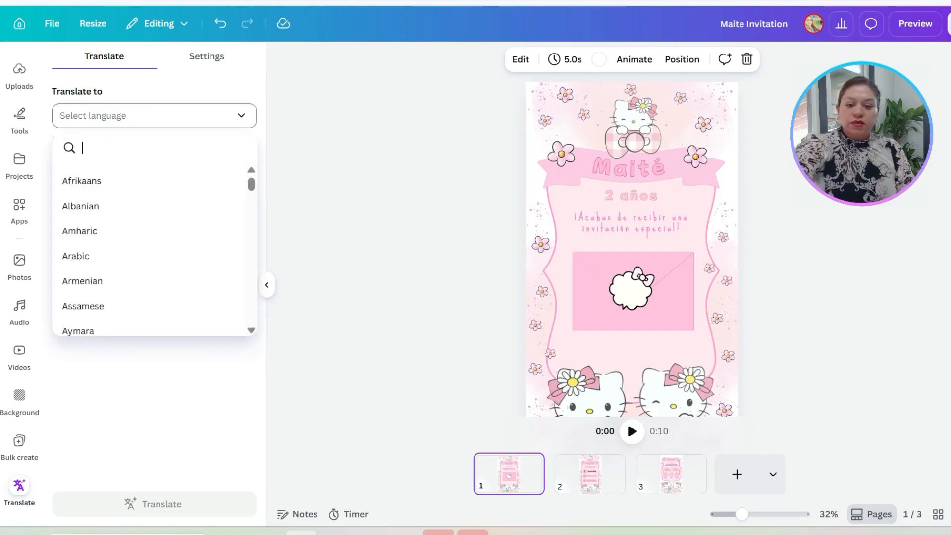
type("eng")
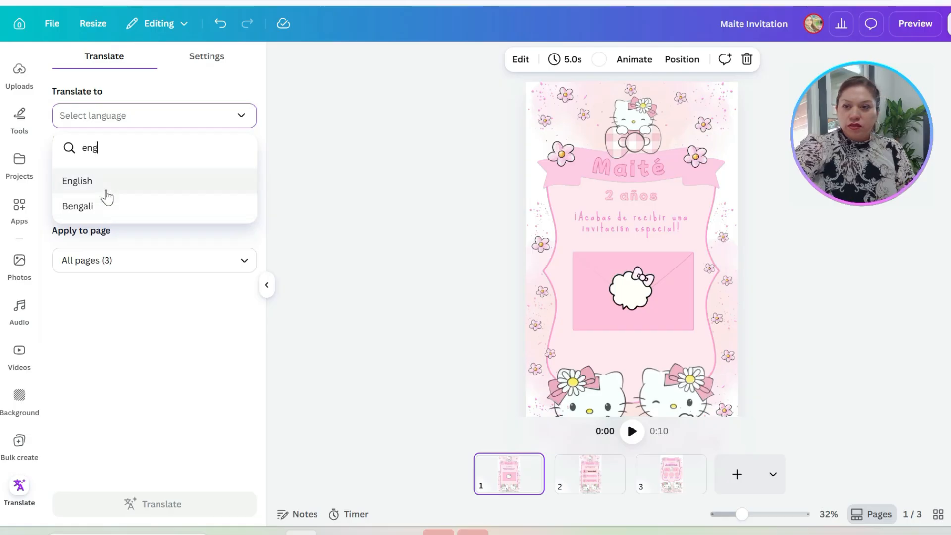
left_click(105, 188)
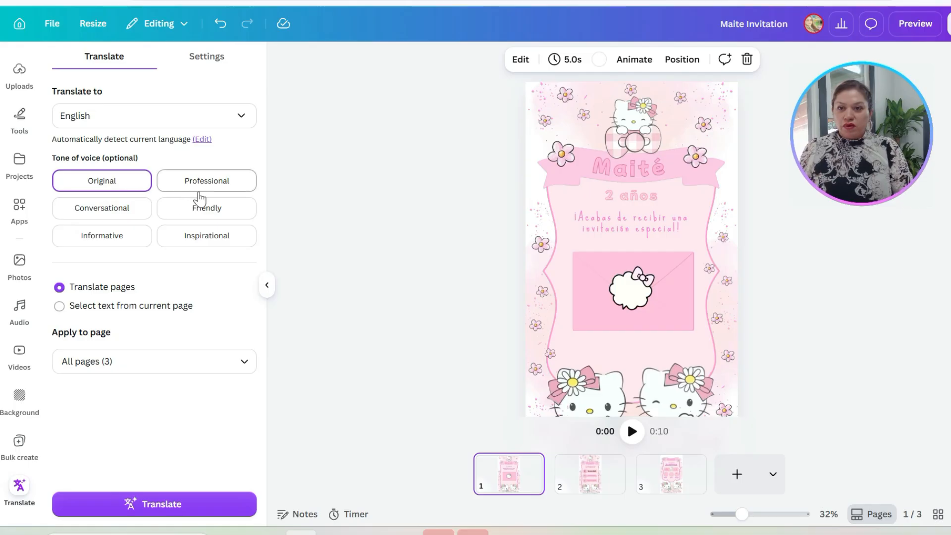
left_click(200, 245)
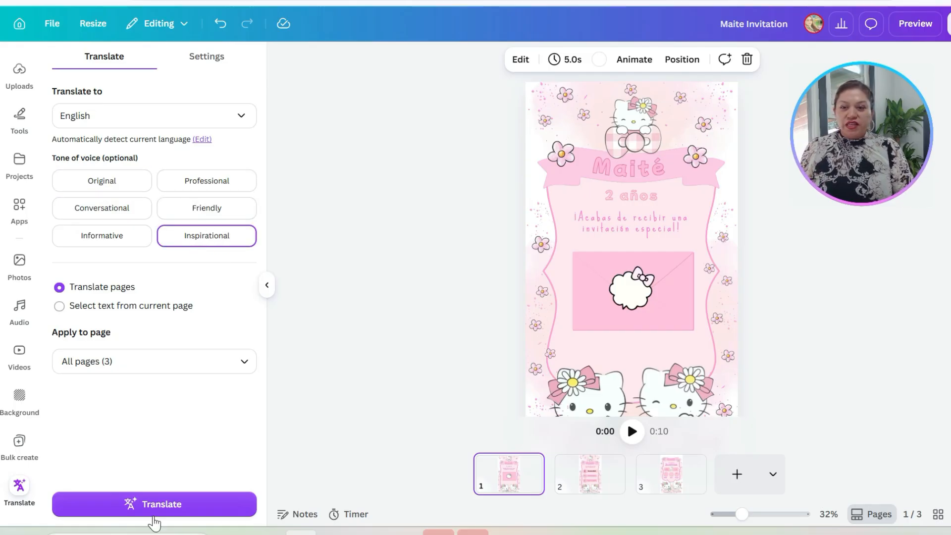
left_click(177, 361)
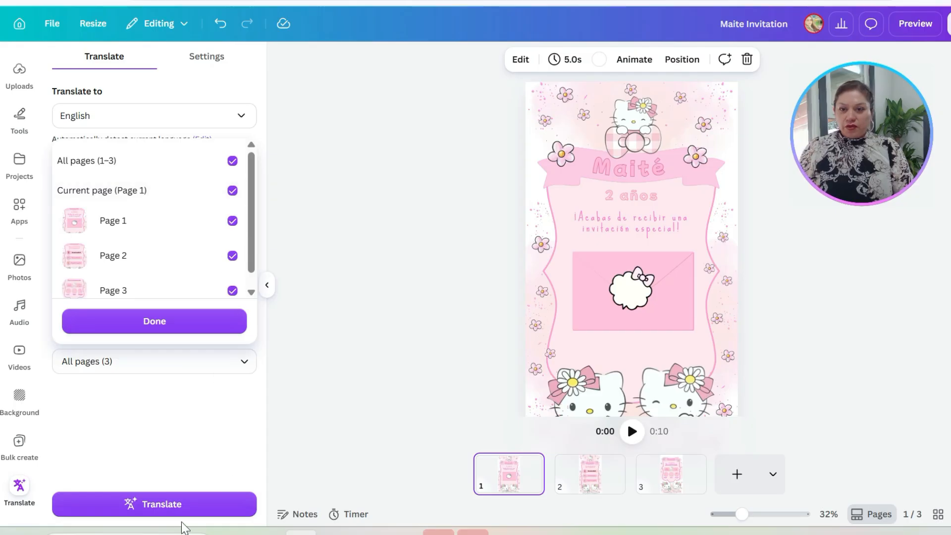
left_click(162, 498)
left_click(163, 505)
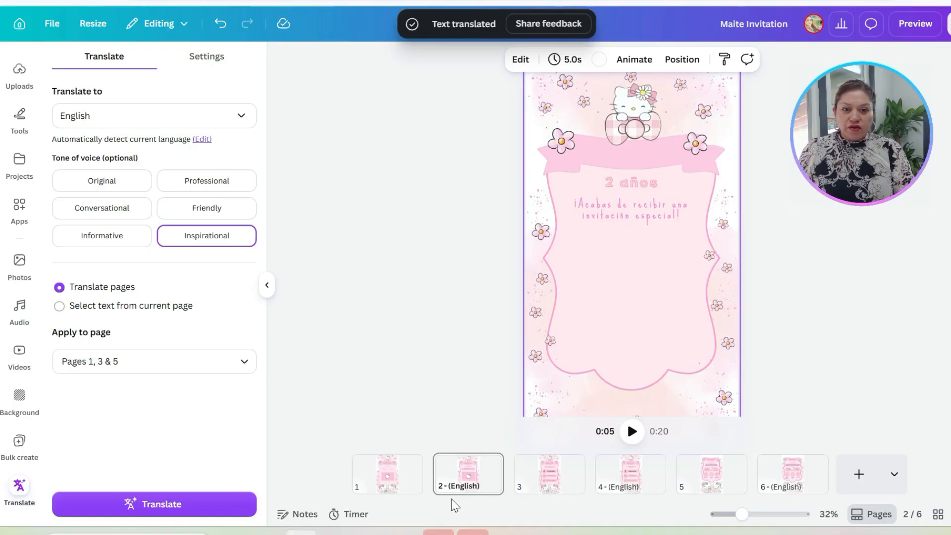
Step: Examine the English copies of the pages against the Spanish originals and play back the animation
left_click(631, 484)
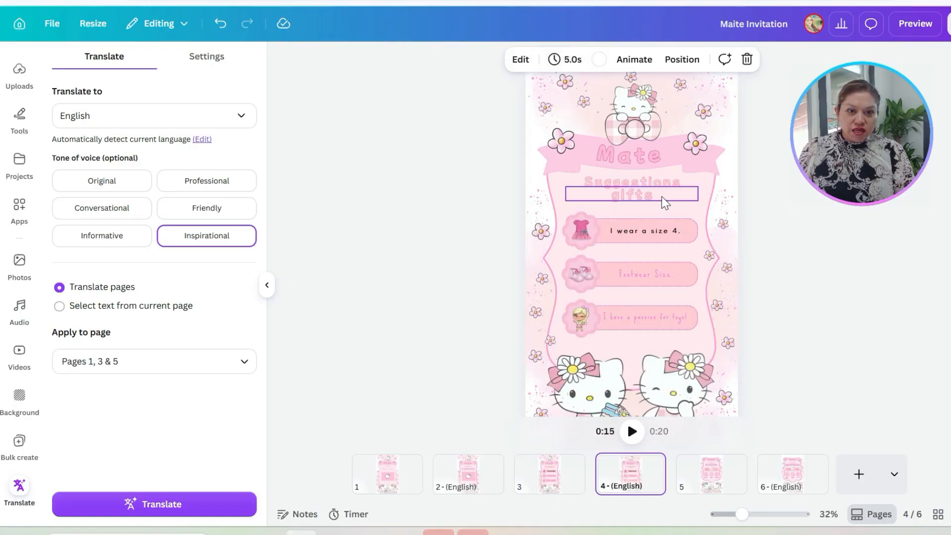
left_click(482, 468)
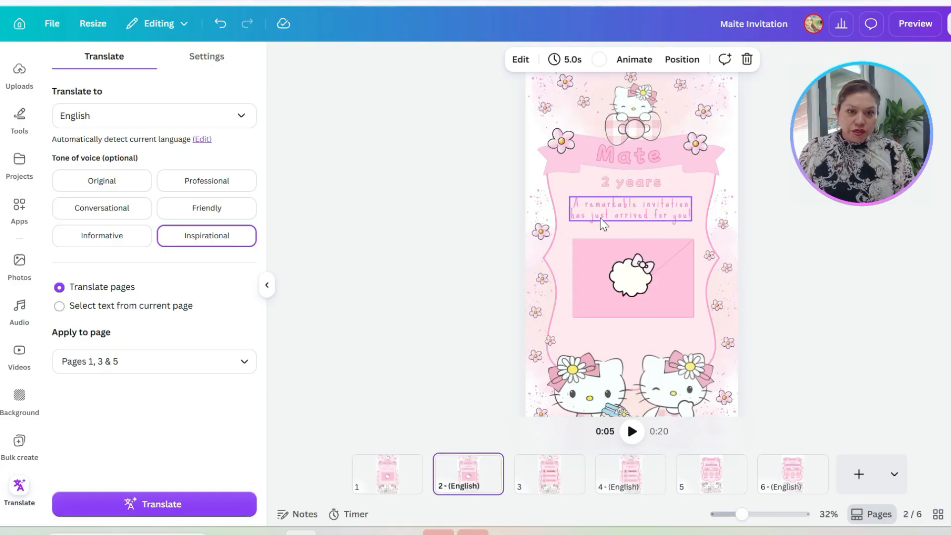
left_click(785, 479)
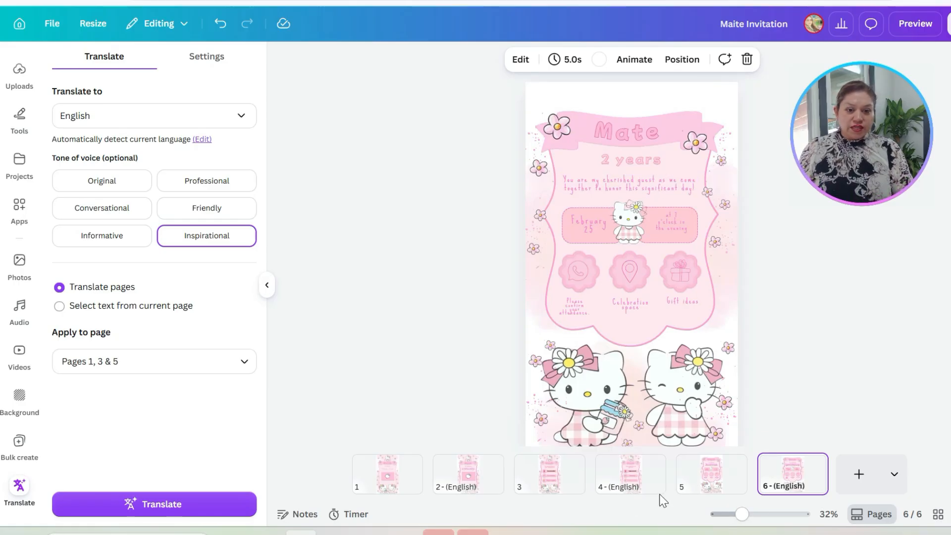
left_click(400, 485)
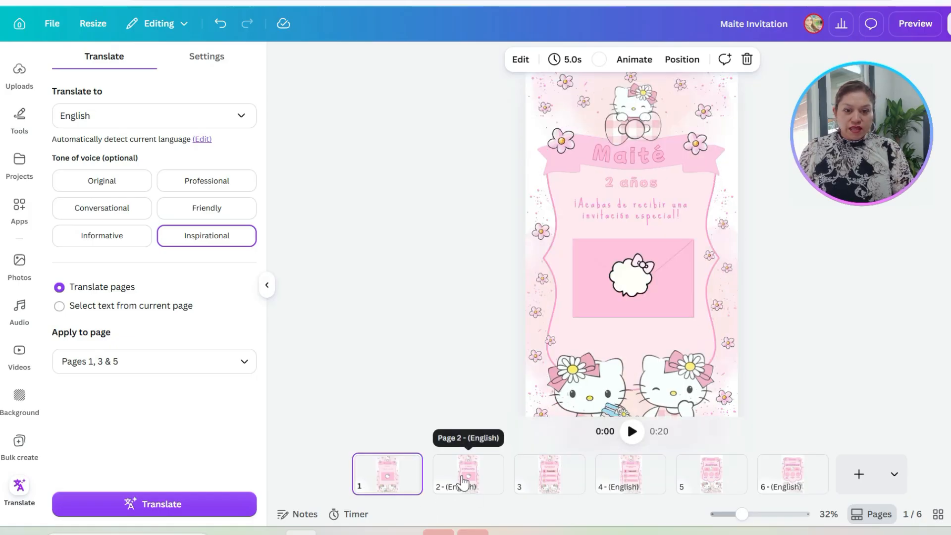
mouse_move(506, 490)
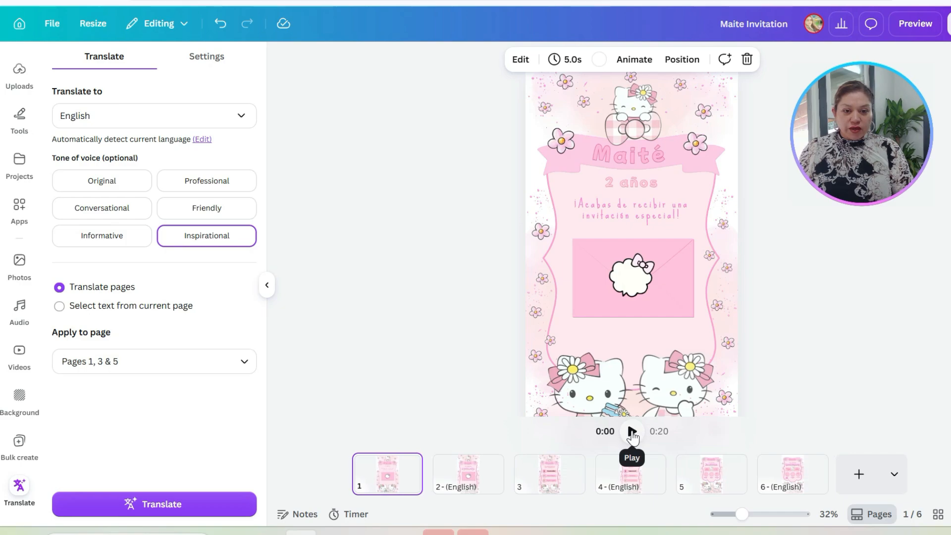
left_click(632, 432)
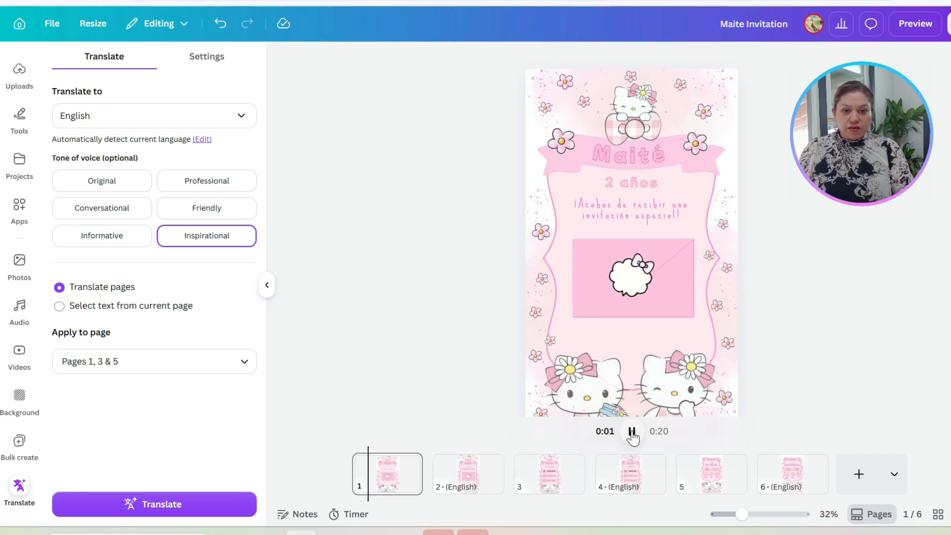
left_click(489, 484)
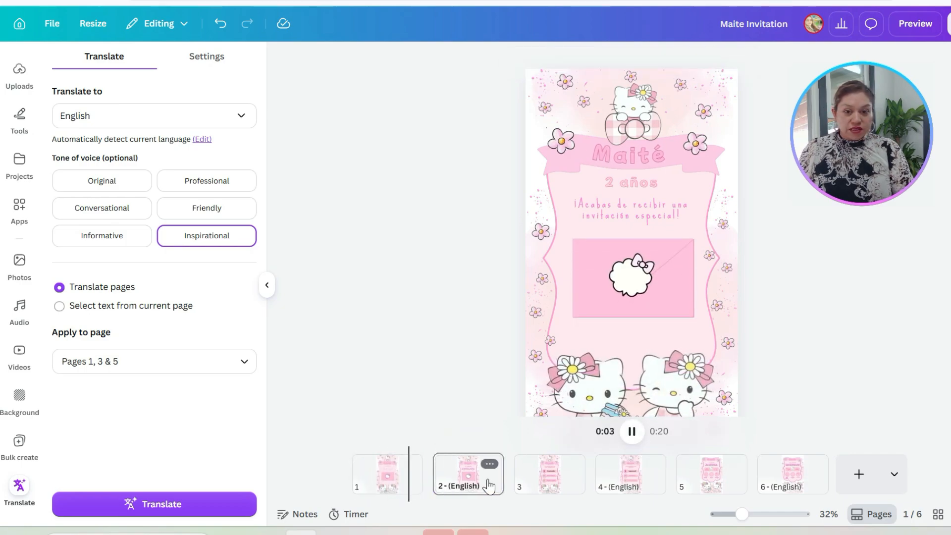
left_click(631, 434)
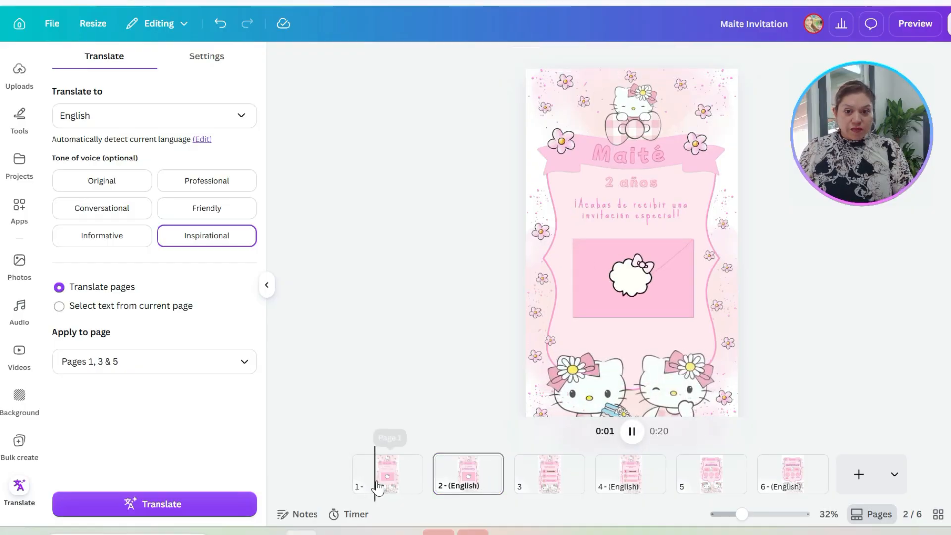
Step: Delete the three original Spanish pages, keeping only their English copies
left_click(413, 477)
left_click(408, 463)
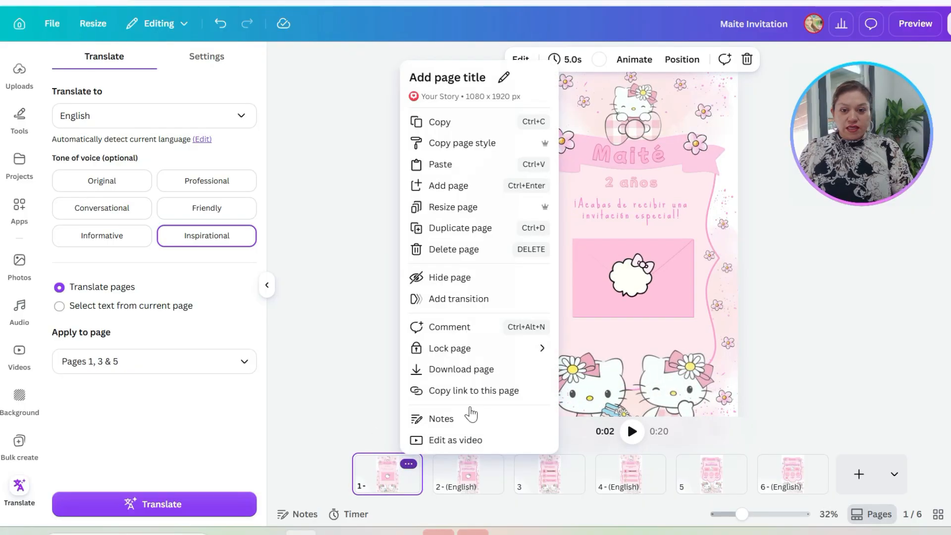
left_click(453, 249)
left_click(537, 485)
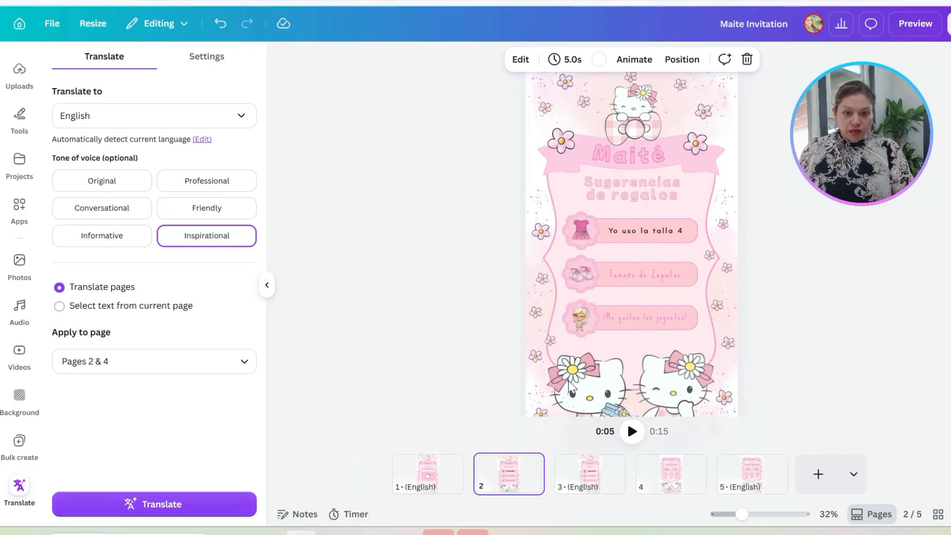
left_click(529, 465)
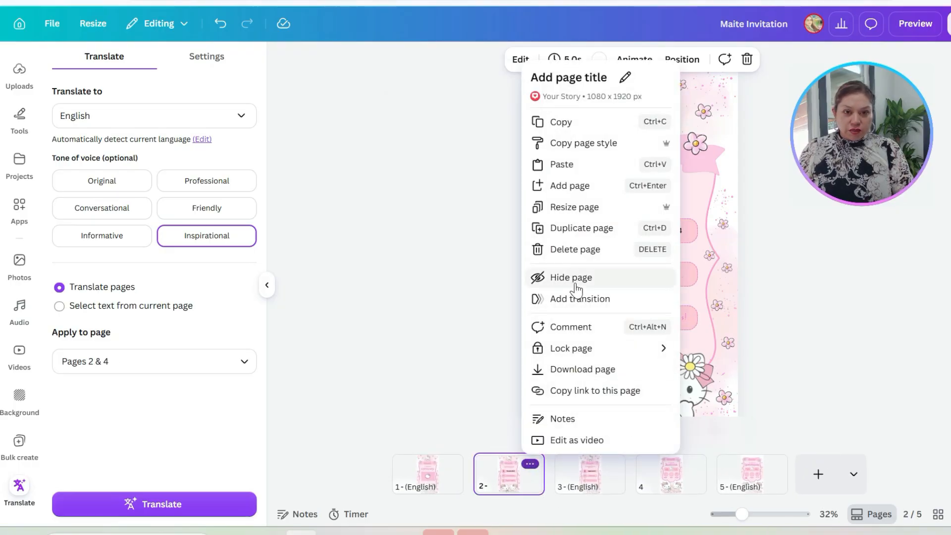
left_click(556, 251)
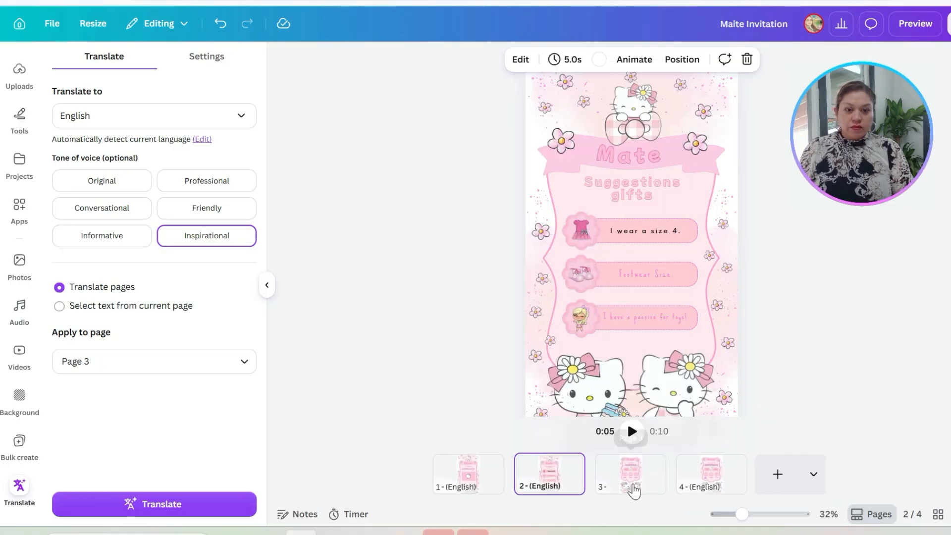
left_click(649, 476)
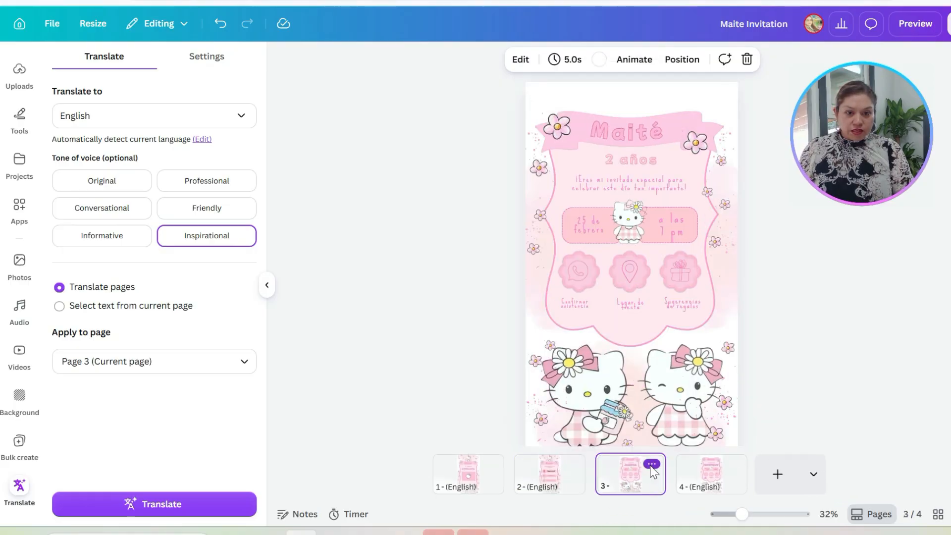
left_click(651, 466)
left_click(692, 248)
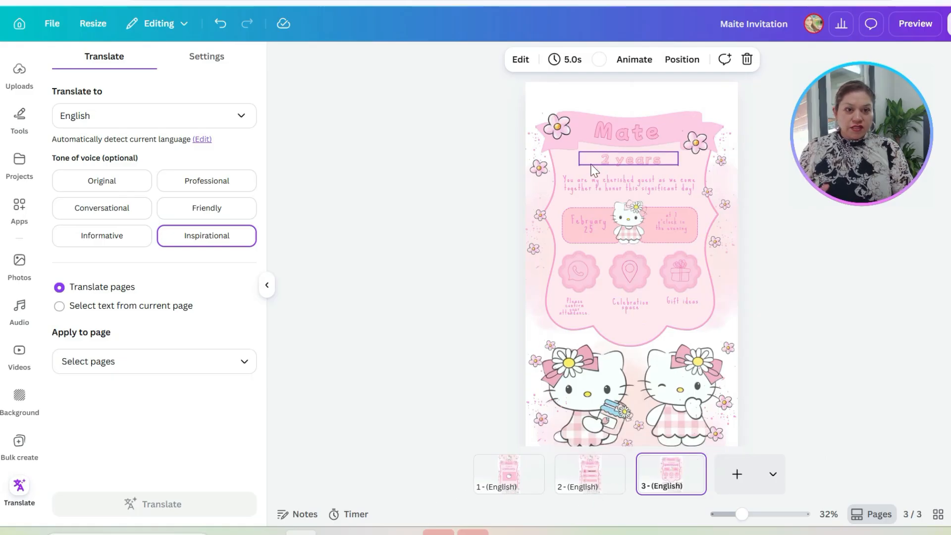
Step: On page 2, animate the shoe badge together with its footwear size label using the Pan animation
left_click(504, 478)
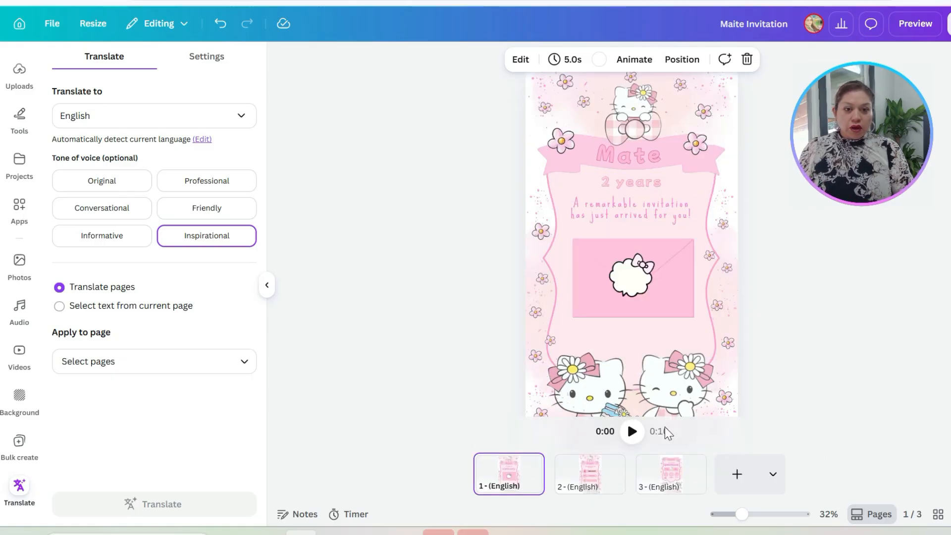
left_click(610, 481)
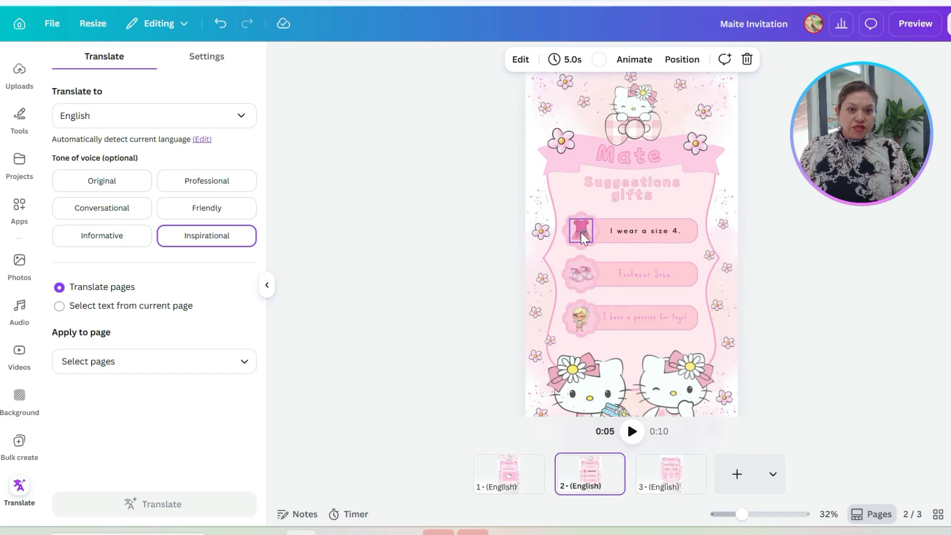
left_click(593, 290)
left_click(615, 280, "shift")
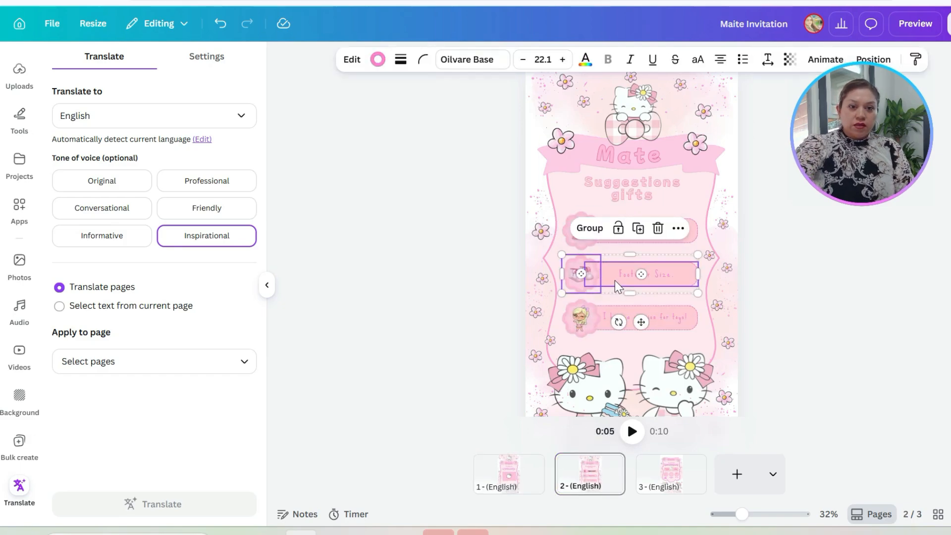
left_click(825, 58)
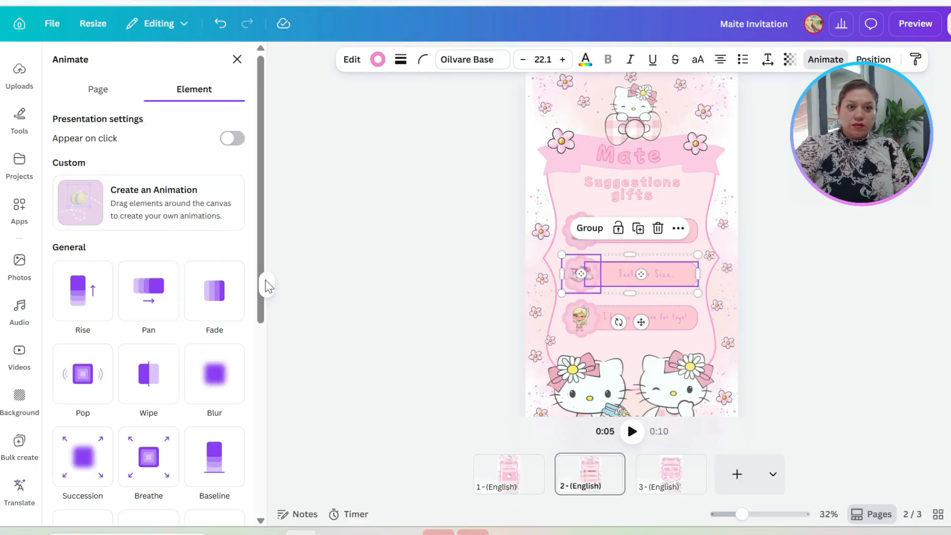
left_click(149, 293)
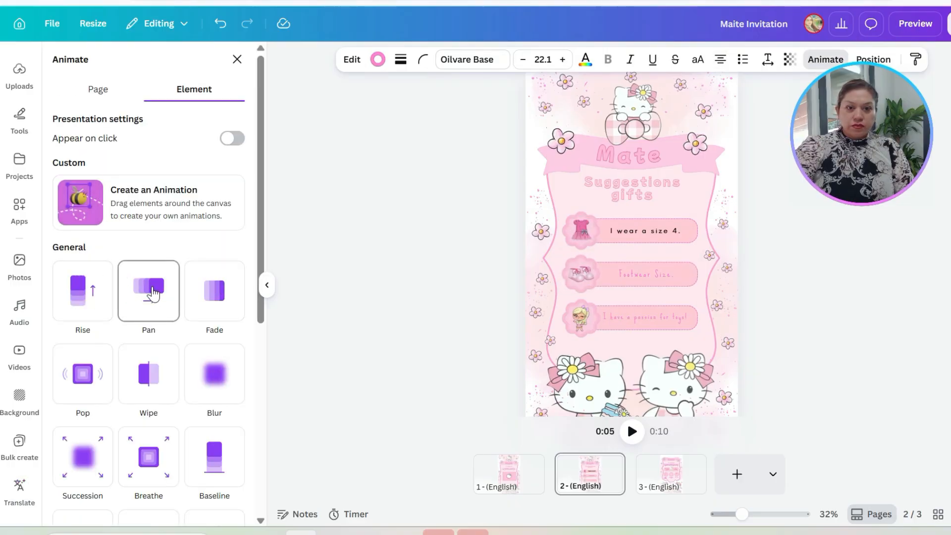
left_click(160, 294)
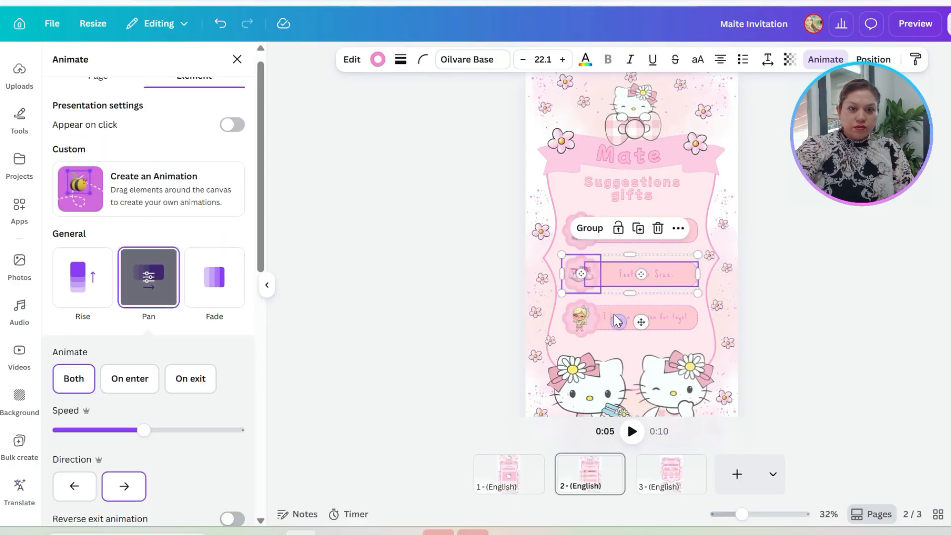
Step: Apply the Fade animation to the doll badge and its toy label on page 2
left_click(591, 333)
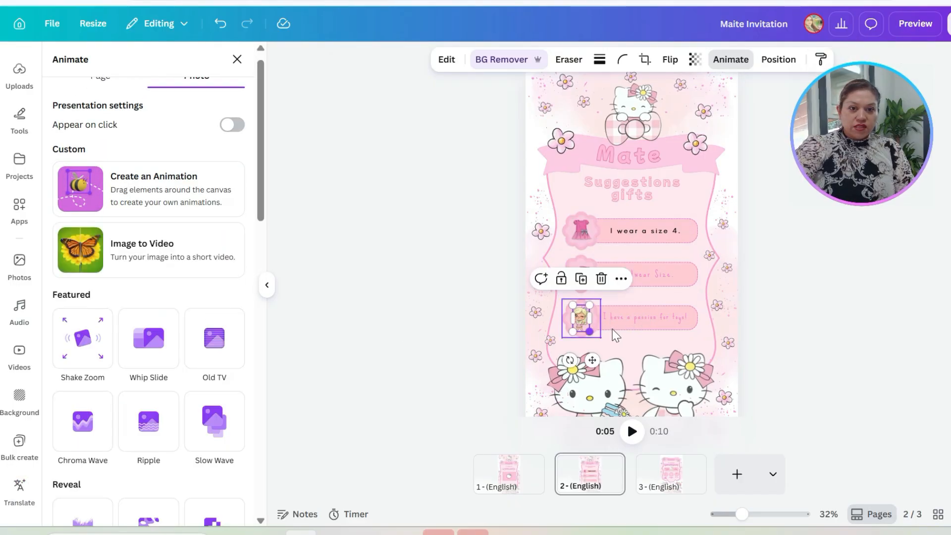
left_click(647, 324, "shift")
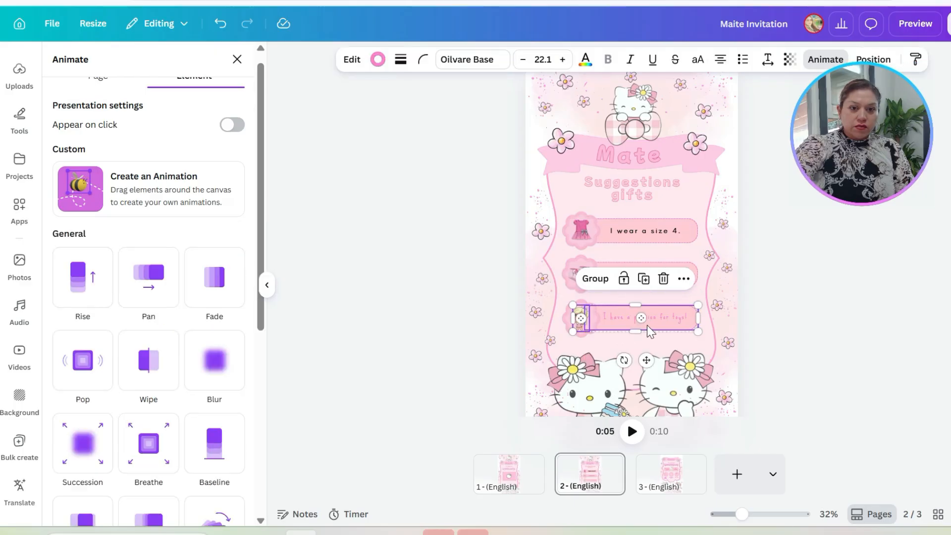
left_click(565, 323)
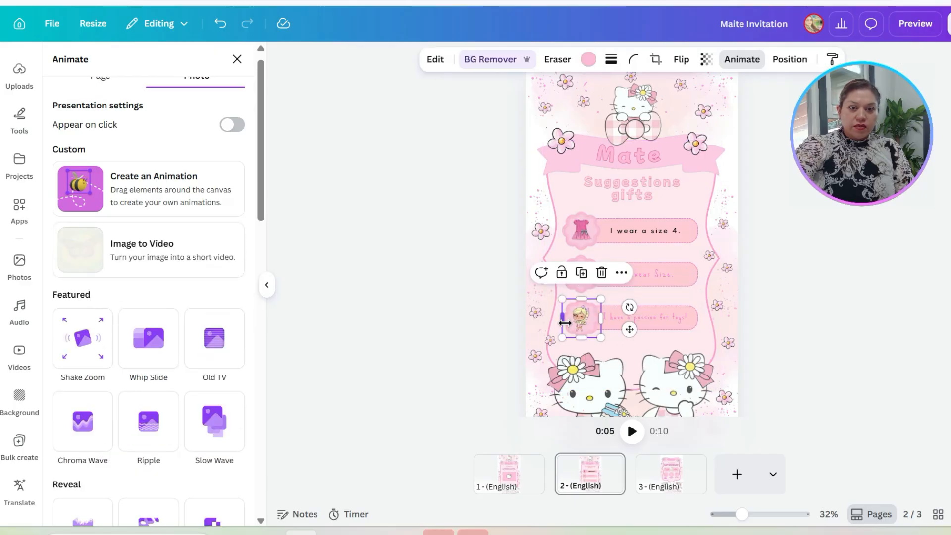
left_click(663, 326, "shift")
left_click(220, 281)
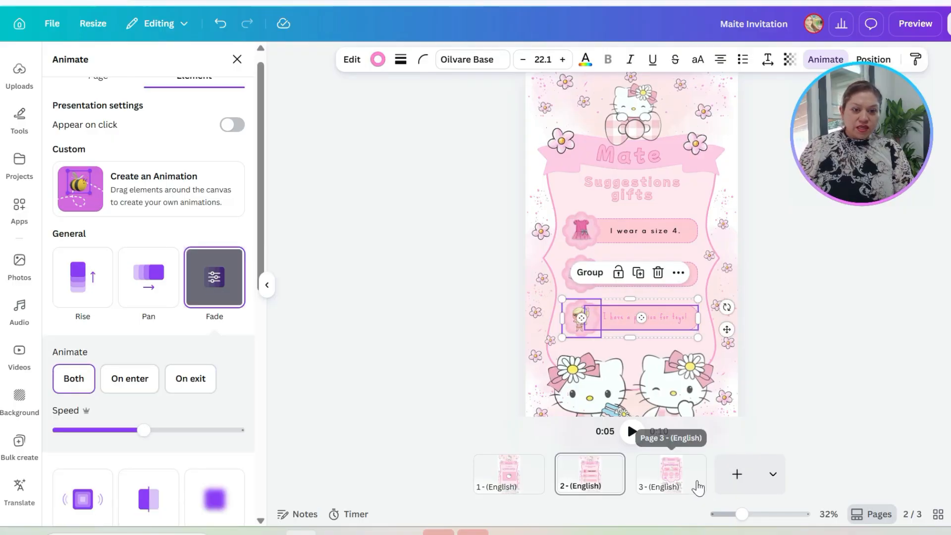
Step: Apply the Shake Zoom animation to the three round badges behind the phone, location and gift icons on page 3
left_click(672, 472)
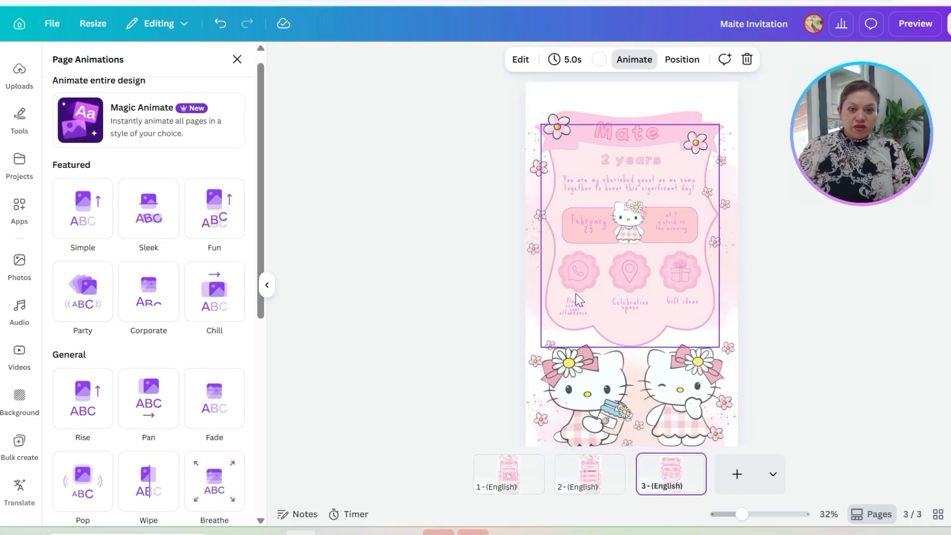
left_click(596, 274)
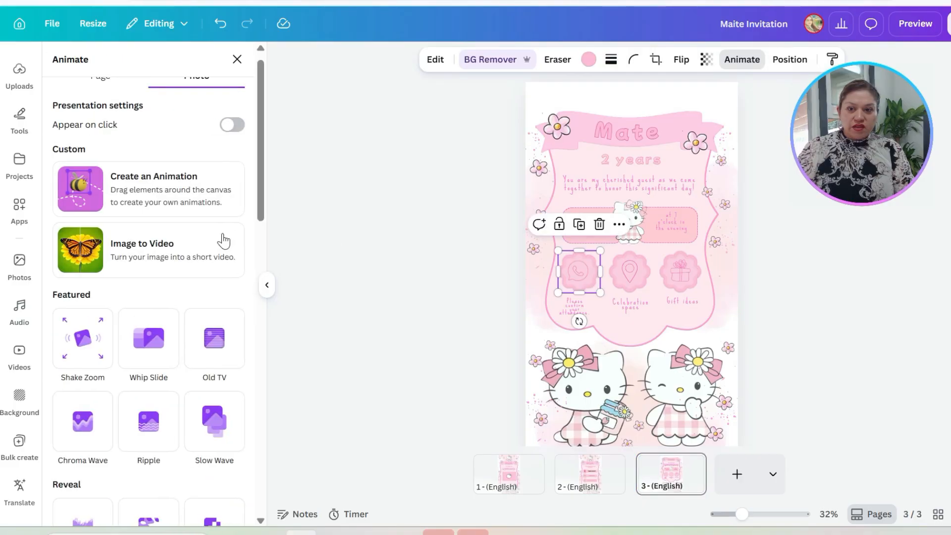
scroll(105, 294, "down", 3)
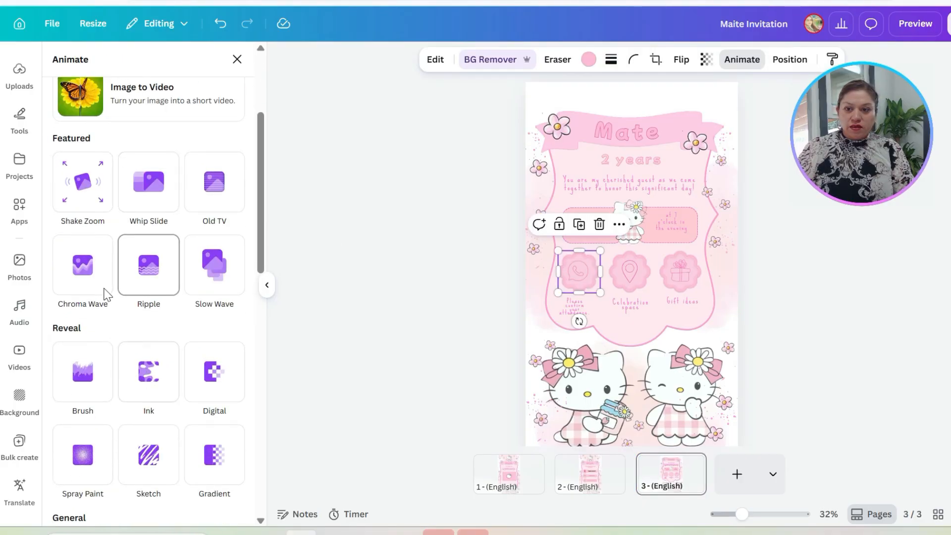
left_click(82, 181)
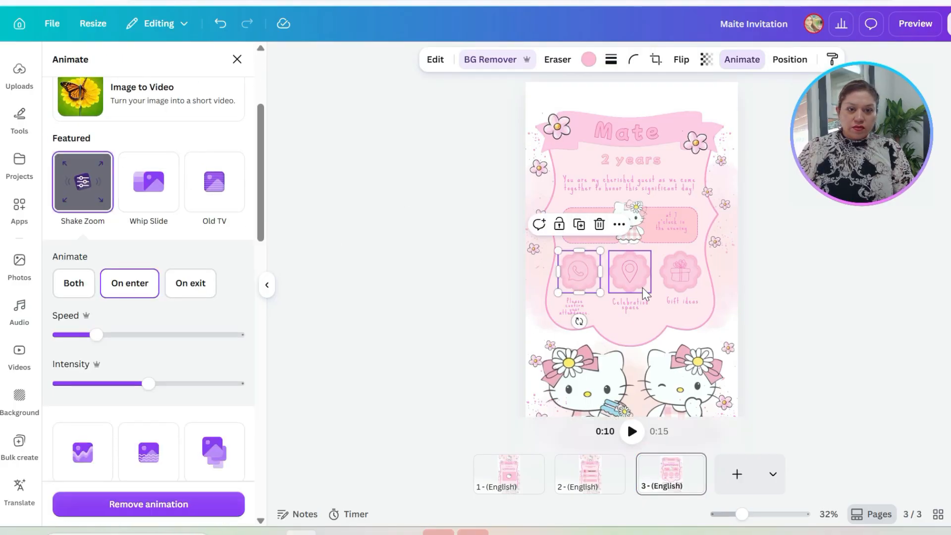
left_click(679, 285)
left_click(83, 189)
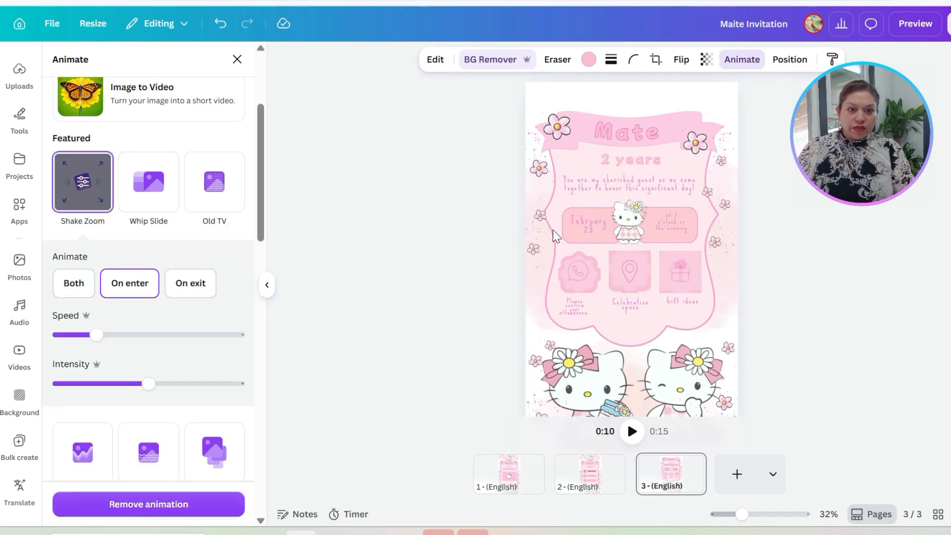
Step: Animate page 3's name title with Typewriter and the small Hello Kitty between the date and time with Ink
left_click(619, 130)
left_click(91, 305)
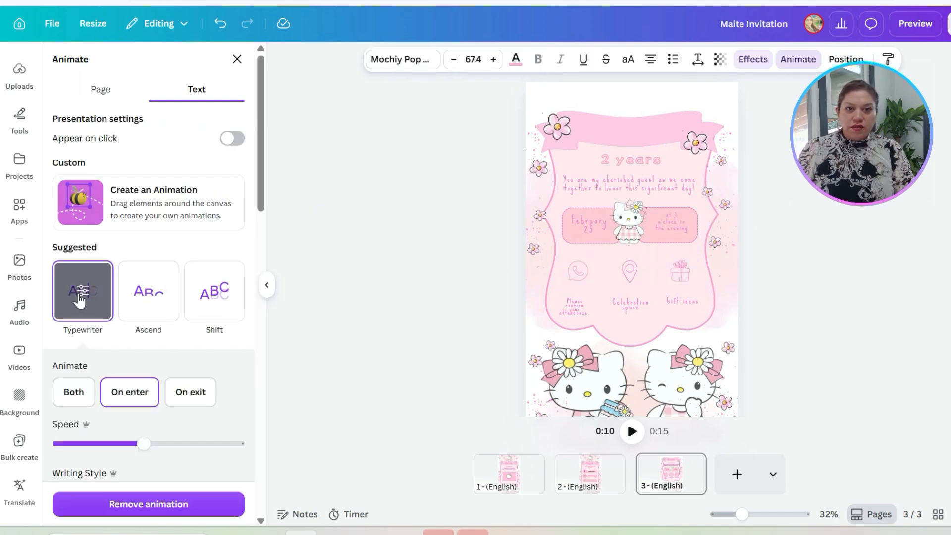
left_click(638, 221)
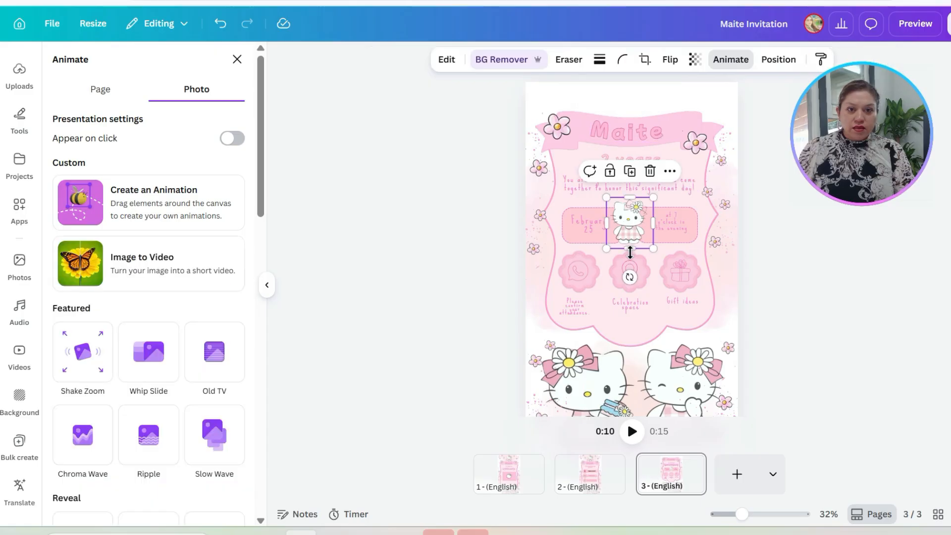
scroll(162, 403, "down", 6)
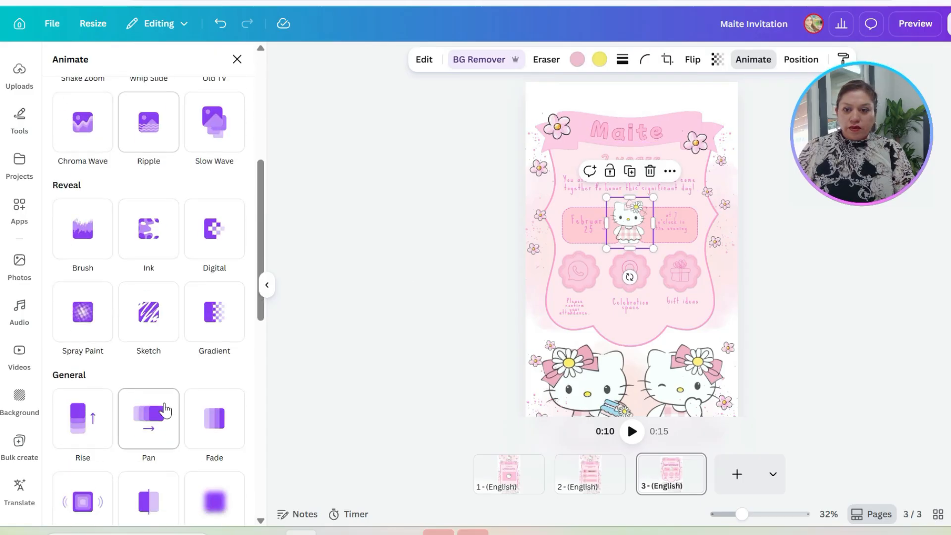
left_click(151, 240)
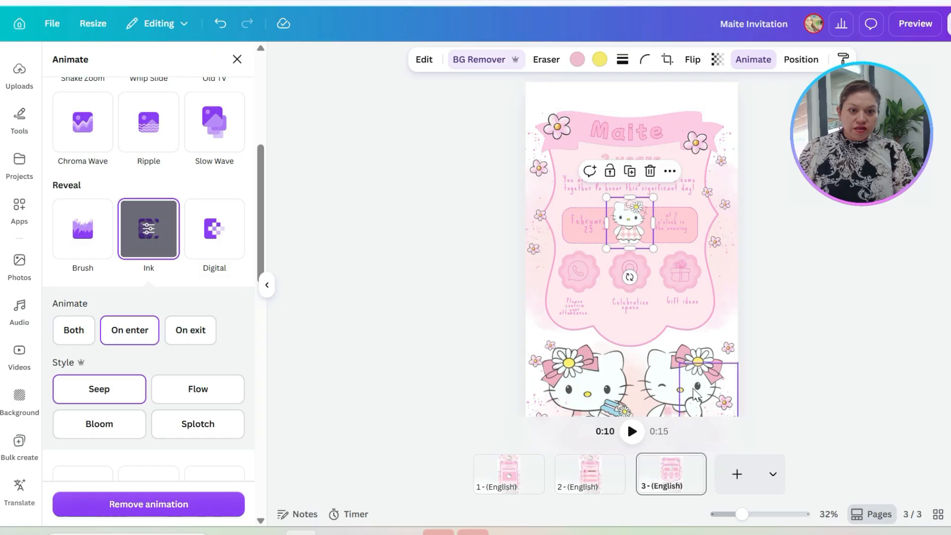
Step: Apply the Succession animation to the pink speckle graphic in the lower-left corner of page 3
scroll(695, 395, "down", 2)
left_click(541, 374)
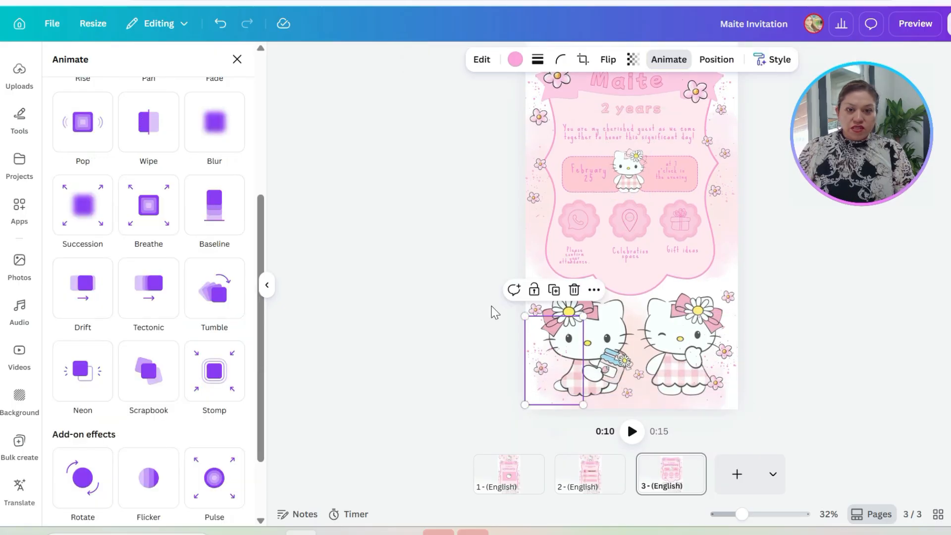
left_click(106, 210)
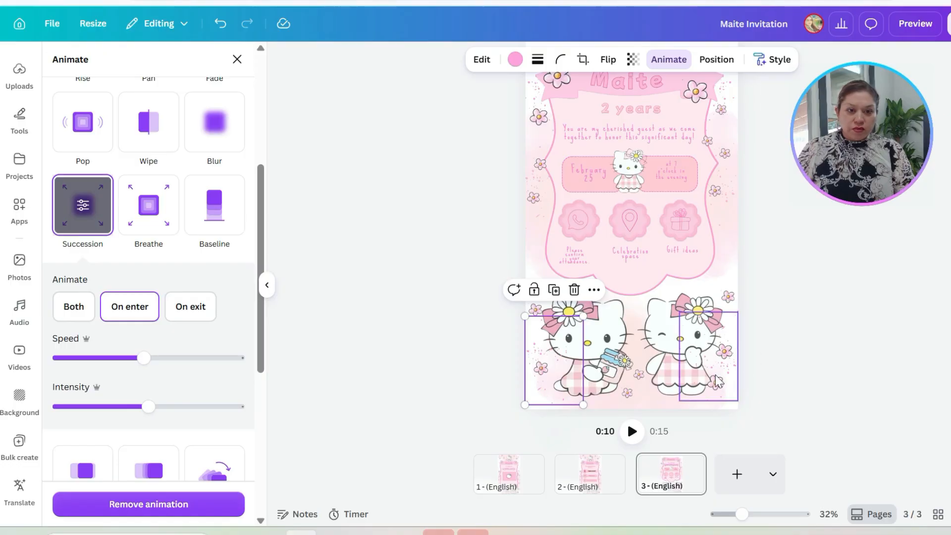
Step: Animate the small flower beside the winking Hello Kitty's bow with Pop and the one beside the other Hello Kitty's bow with Tumble
left_click(729, 297)
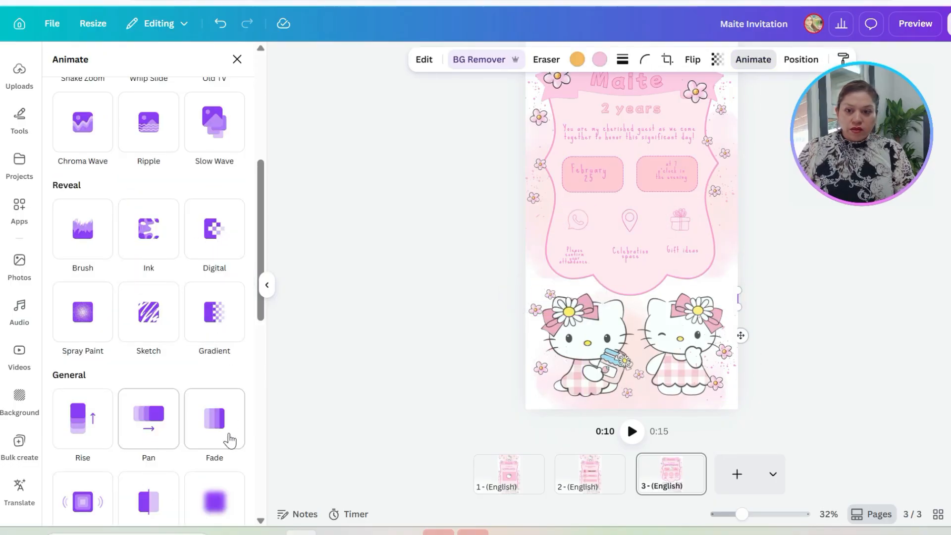
left_click(82, 502)
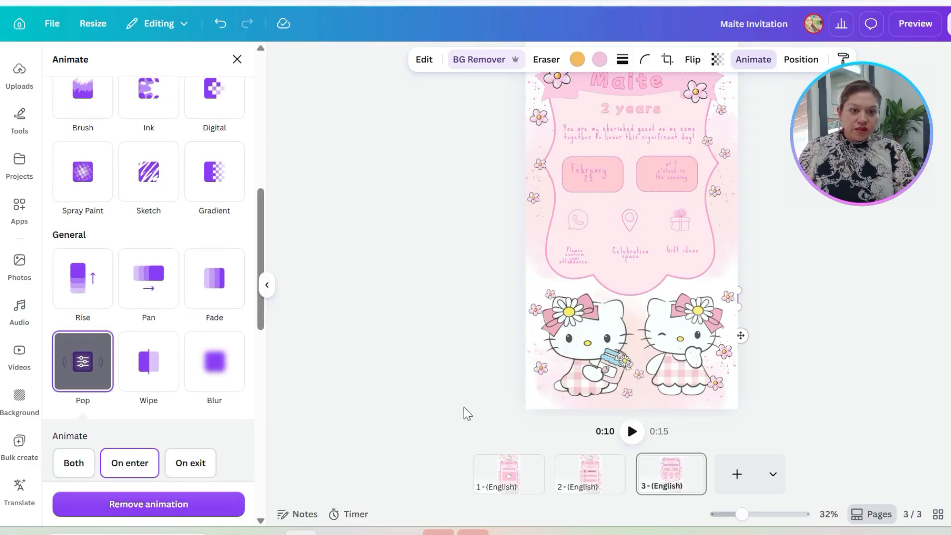
left_click(535, 311)
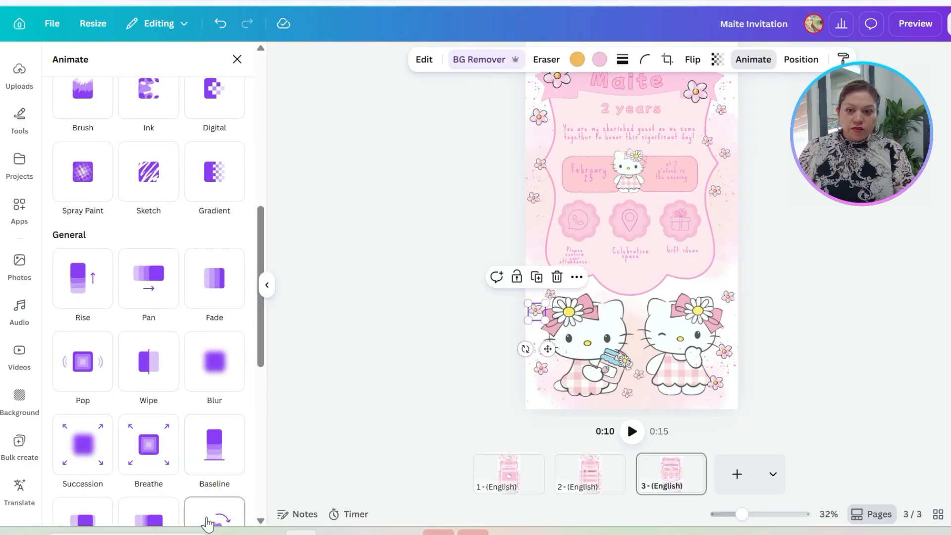
scroll(148, 213, "down", 5)
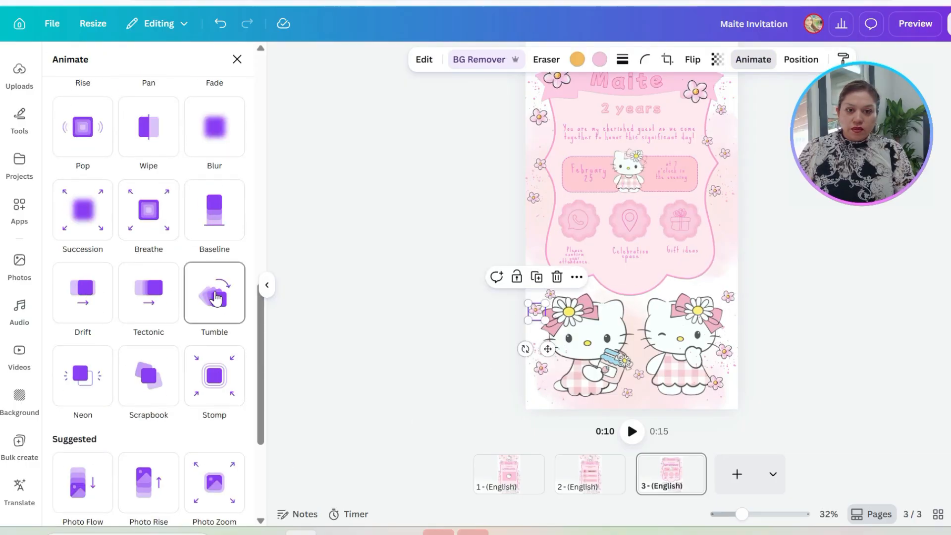
left_click(216, 299)
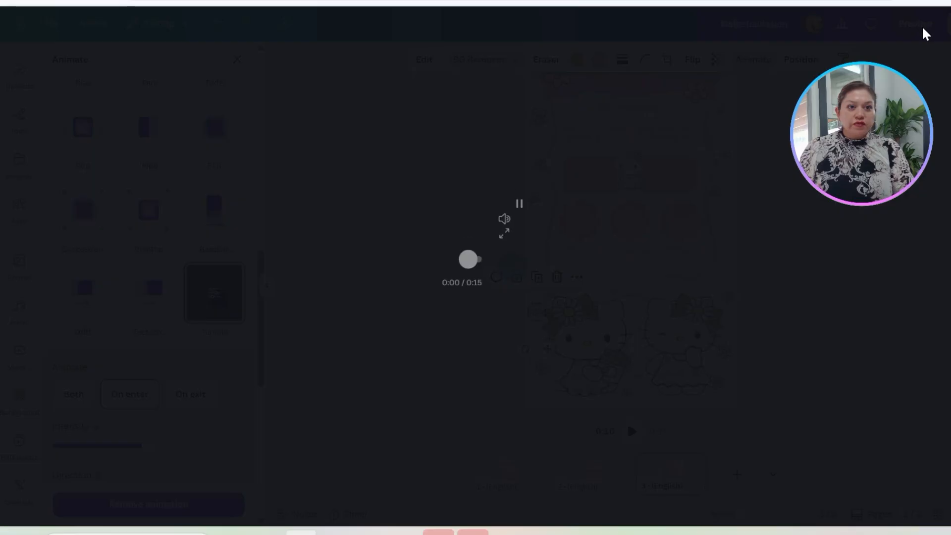
Step: Preview the animated invitation full screen and return to page 3 in the editor
left_click(922, 25)
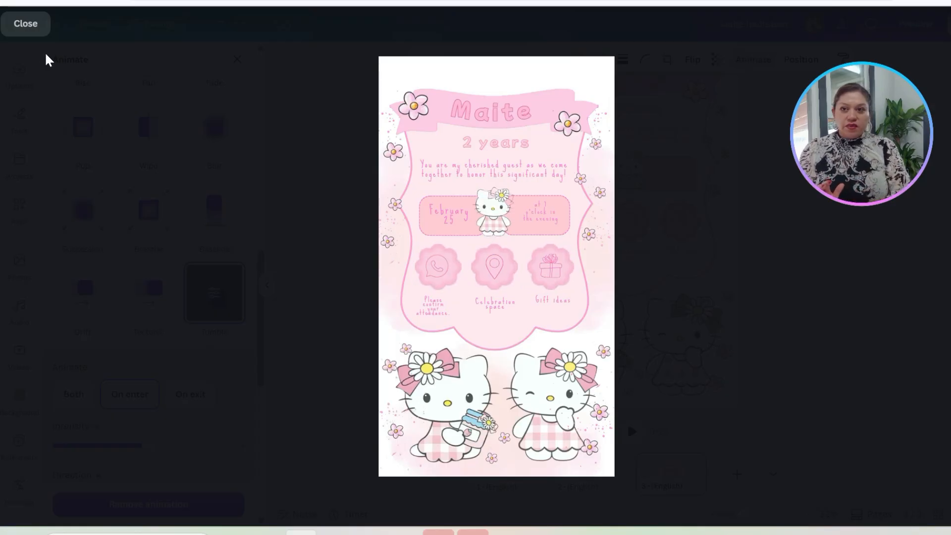
left_click(34, 27)
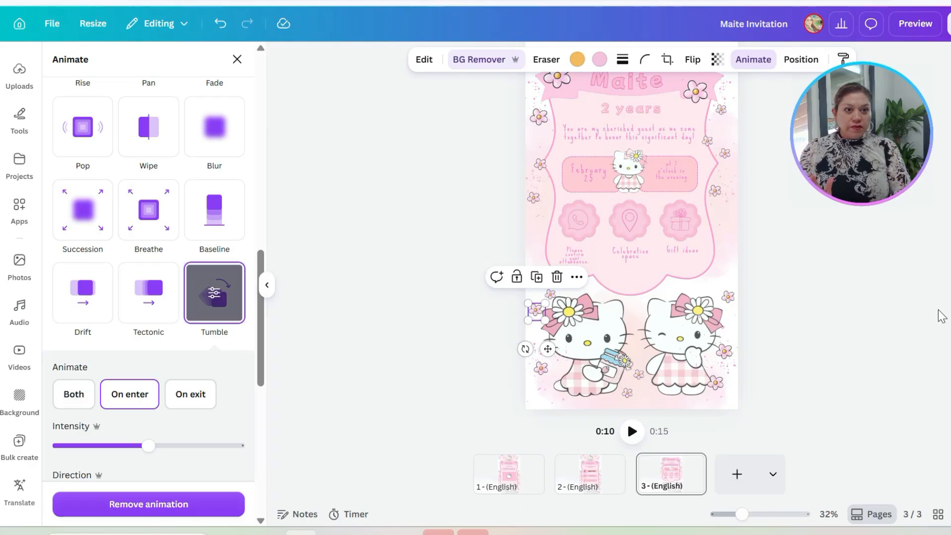
scroll(836, 276, "up", 2)
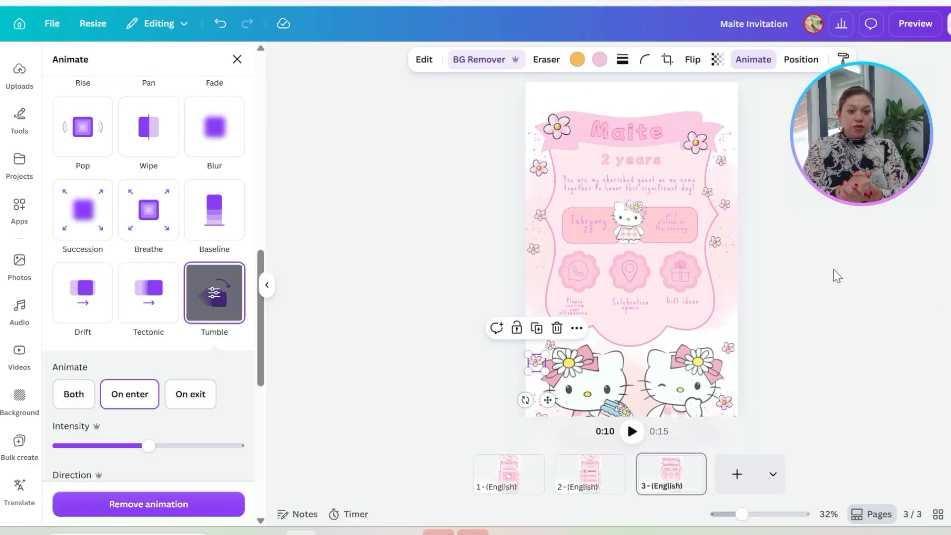